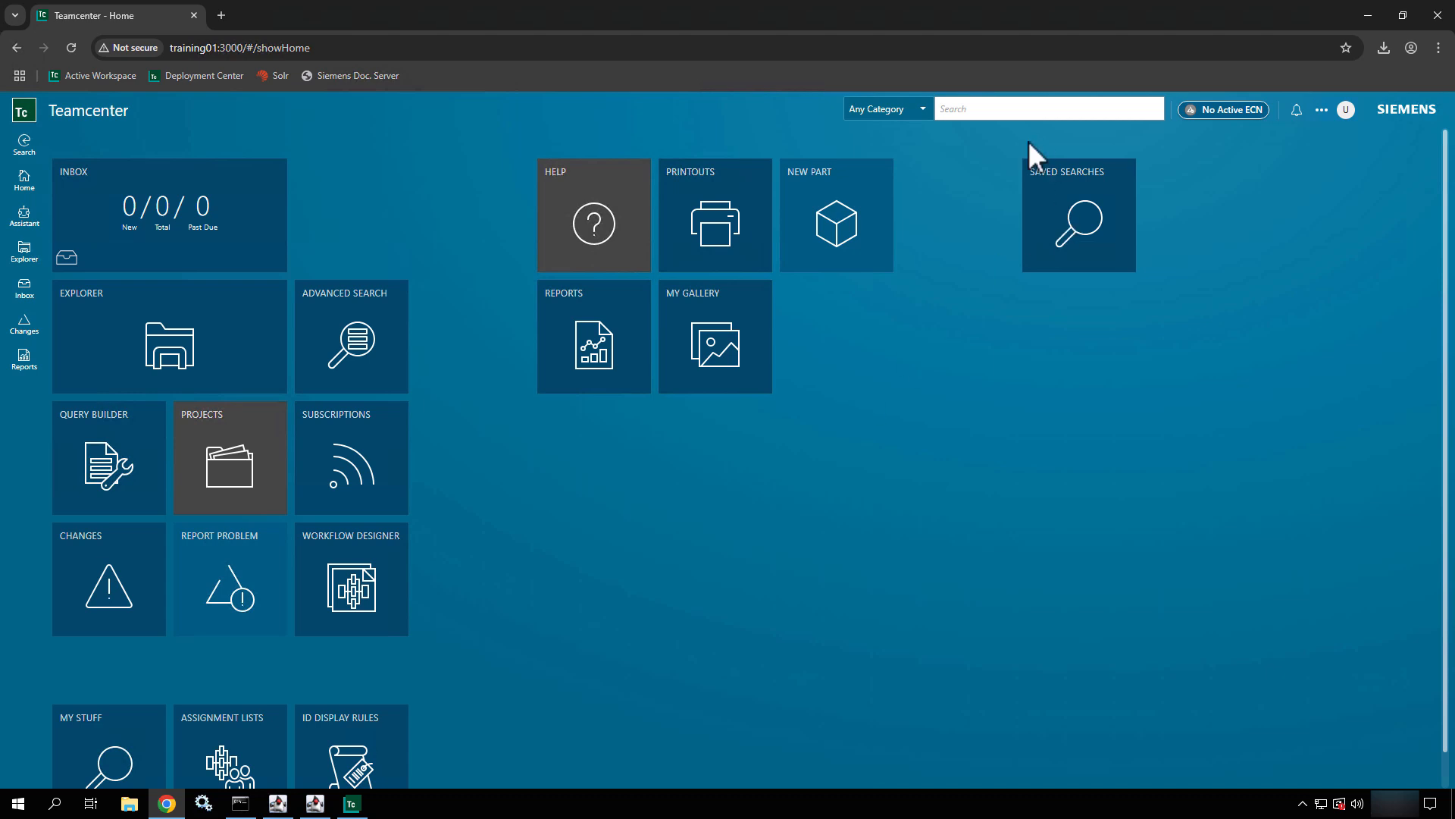
Focus the global Search box to show recent searches and the Advanced Search link
mouse_move(1028, 140)
left_mouse_down()
mouse_move(947, 129)
mouse_move(939, 202)
left_mouse_up()
key("e")
left_click(986, 110)
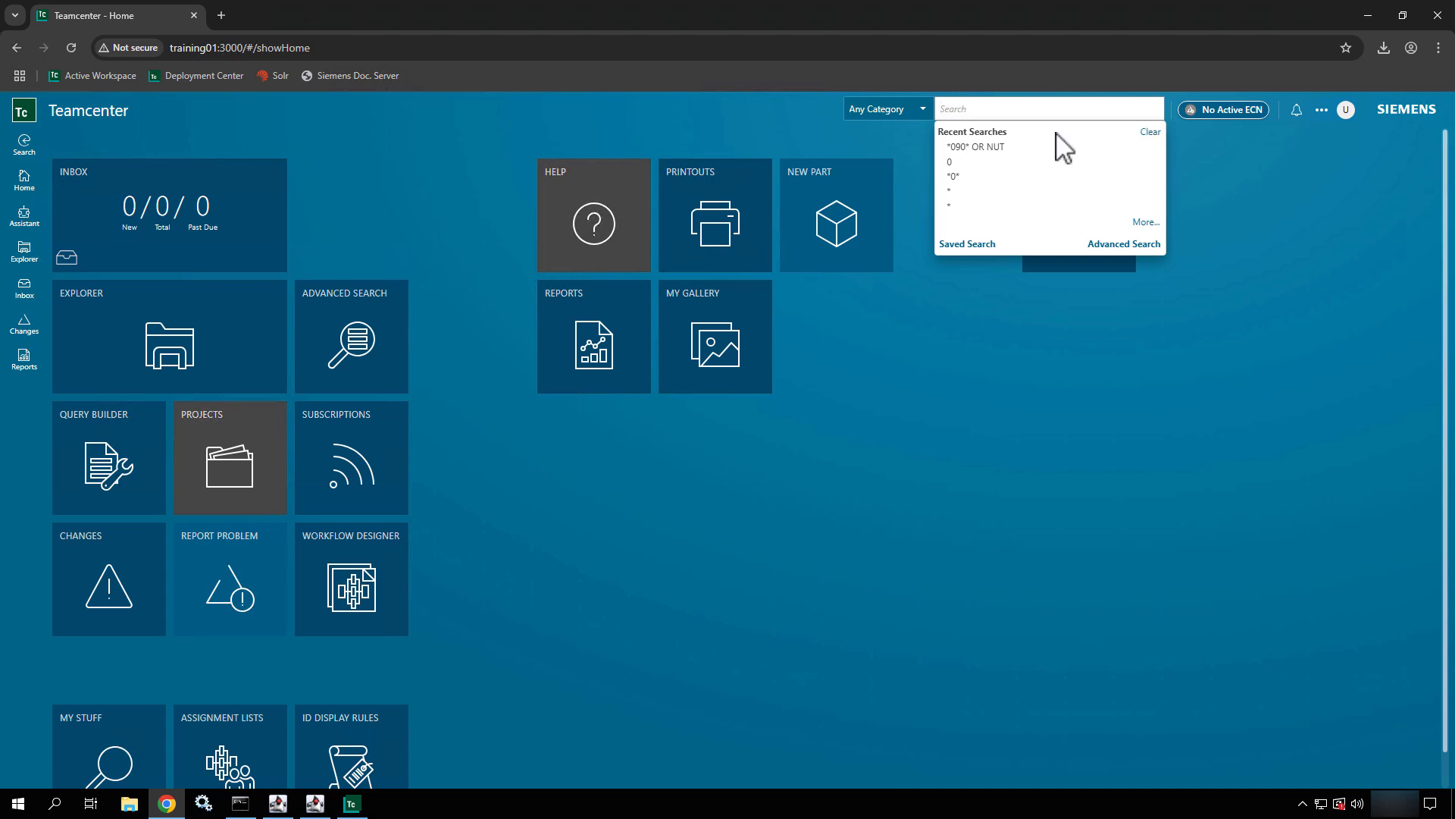
Reach the advanced search page, move the criteria panel, close it and reopen it
left_click(1133, 244)
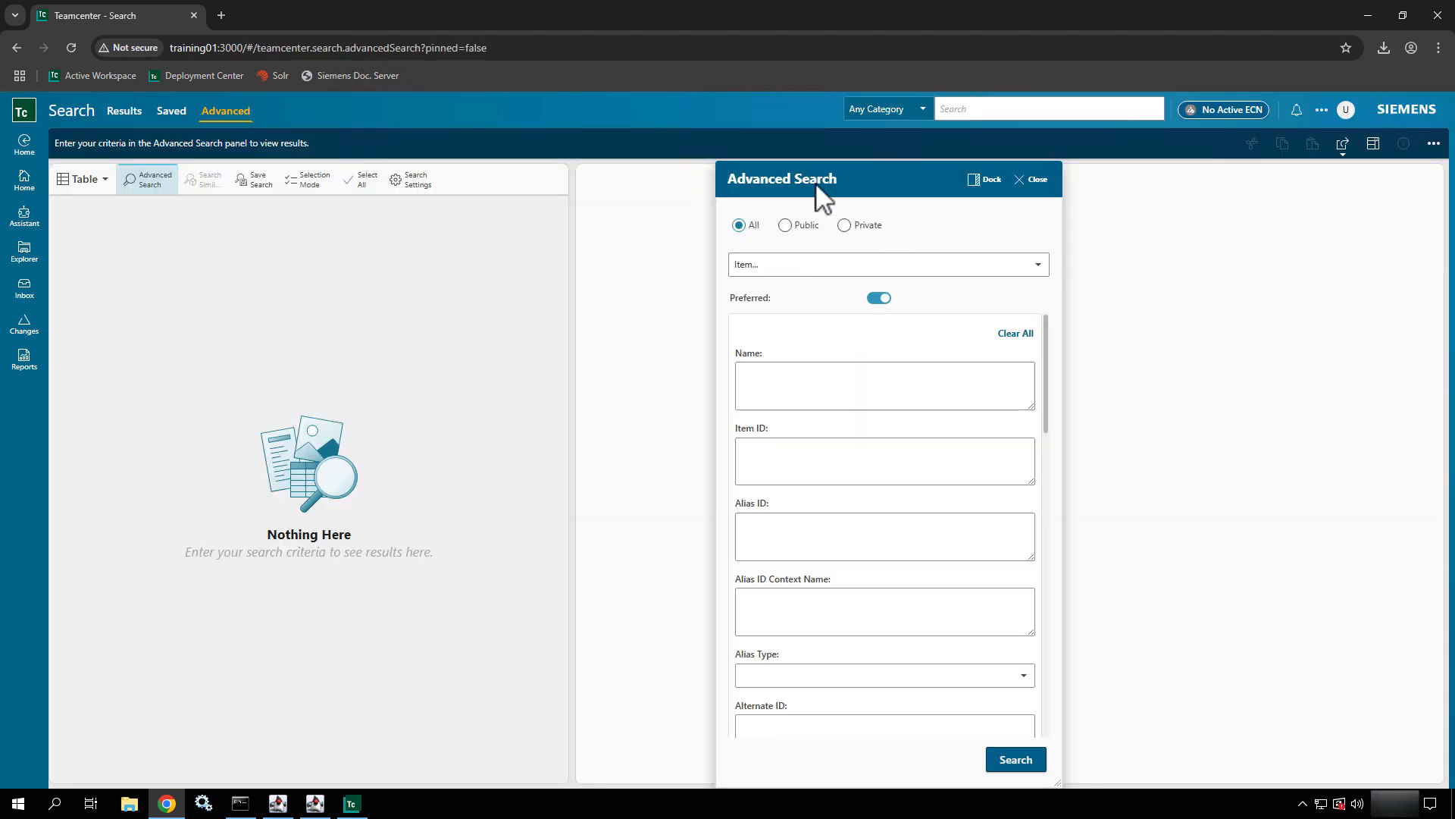
mouse_move(823, 188)
left_mouse_down()
mouse_move(790, 136)
mouse_move(714, 154)
left_mouse_up()
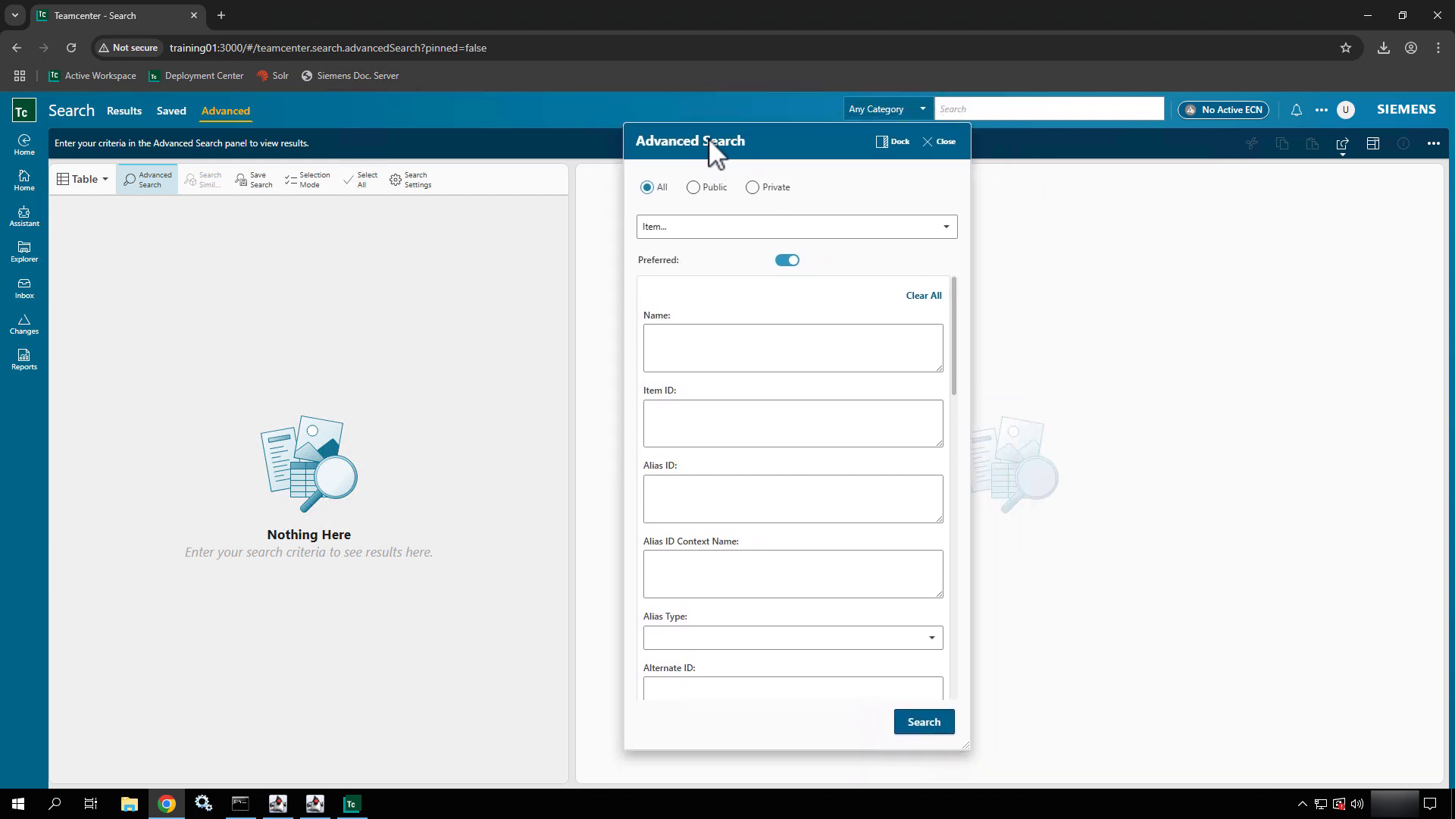
left_click(944, 141)
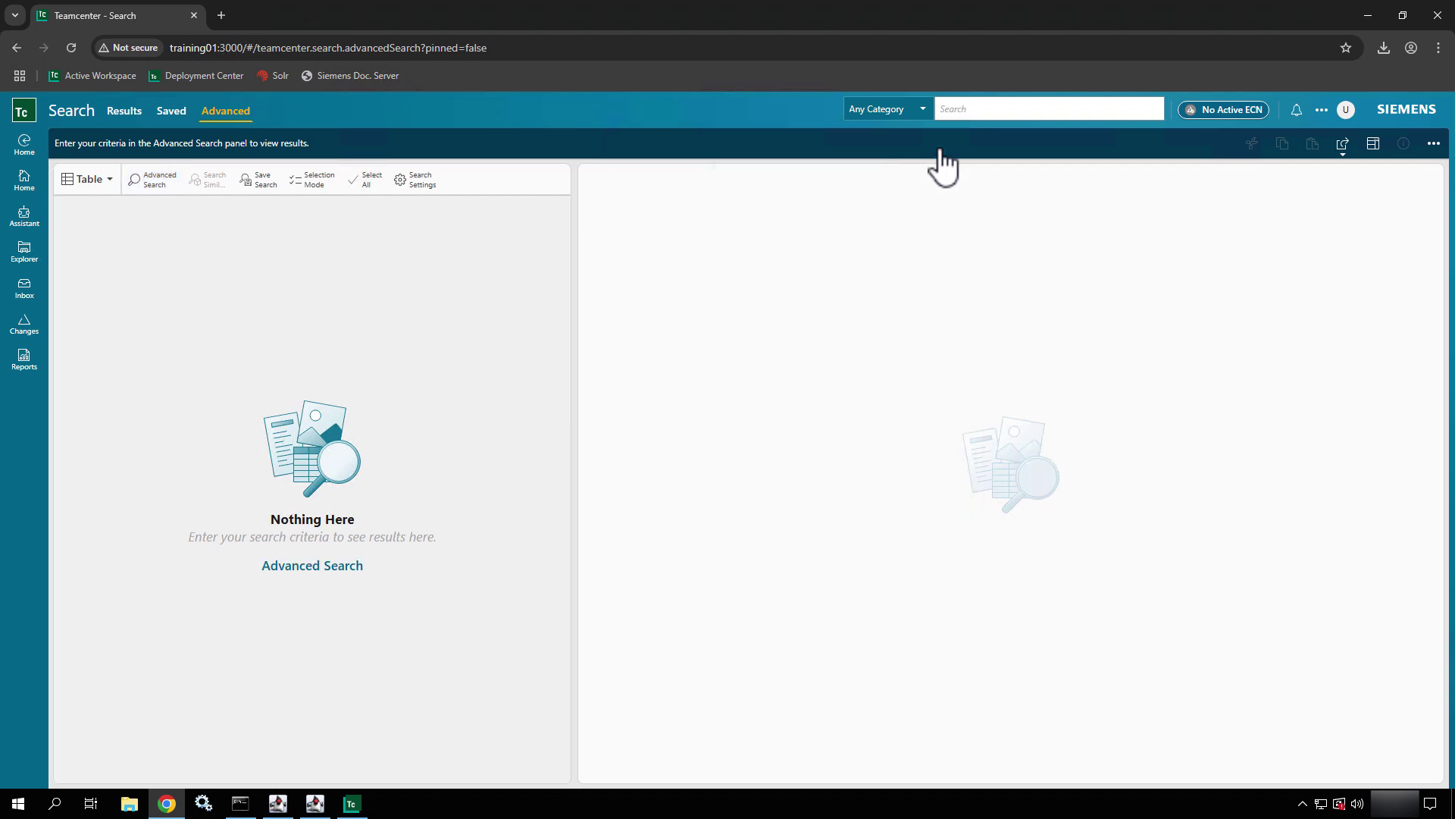
left_click(151, 180)
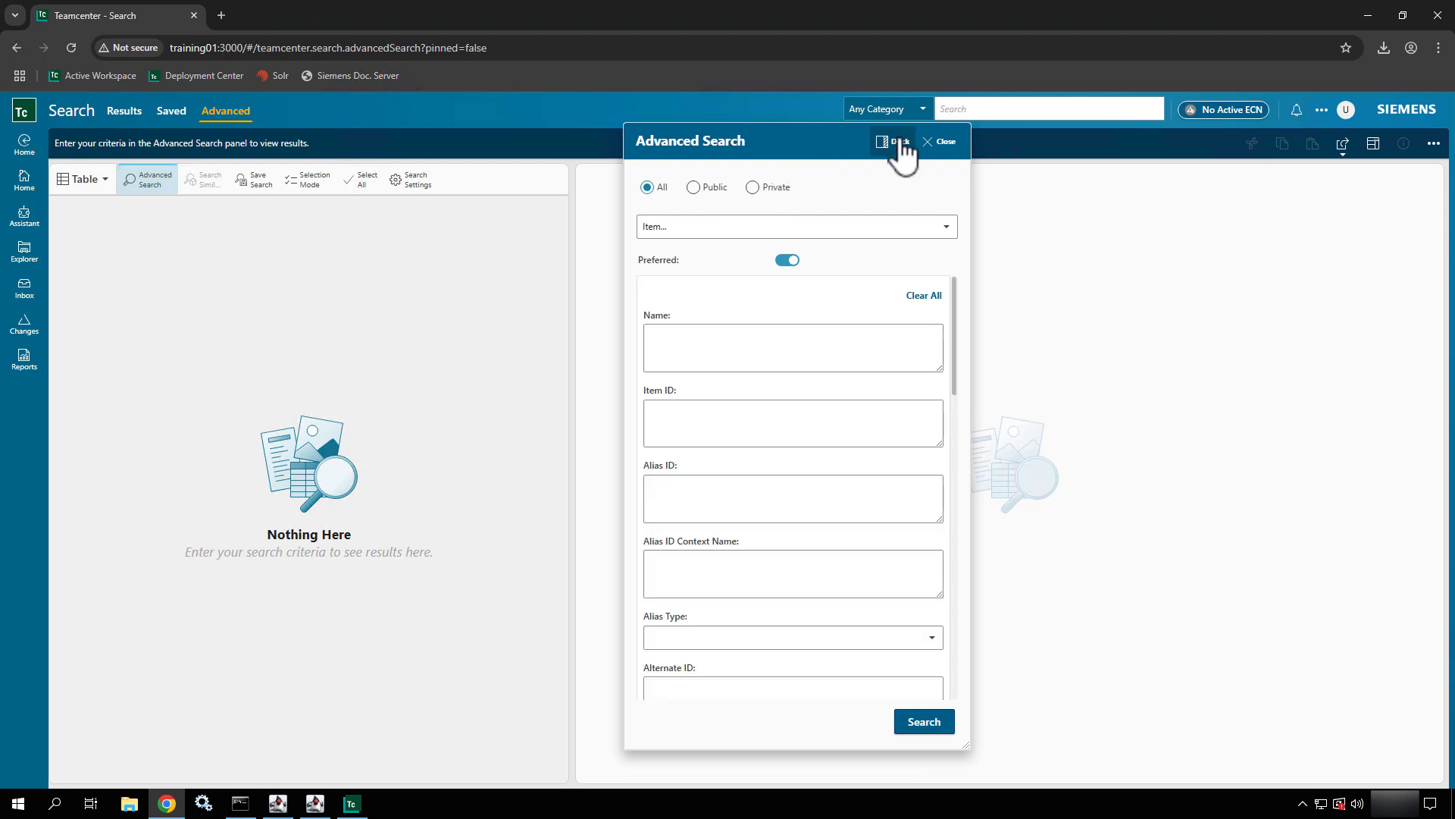
Dock the criteria panel beside results, undock it again and float it toward the middle
left_click(894, 141)
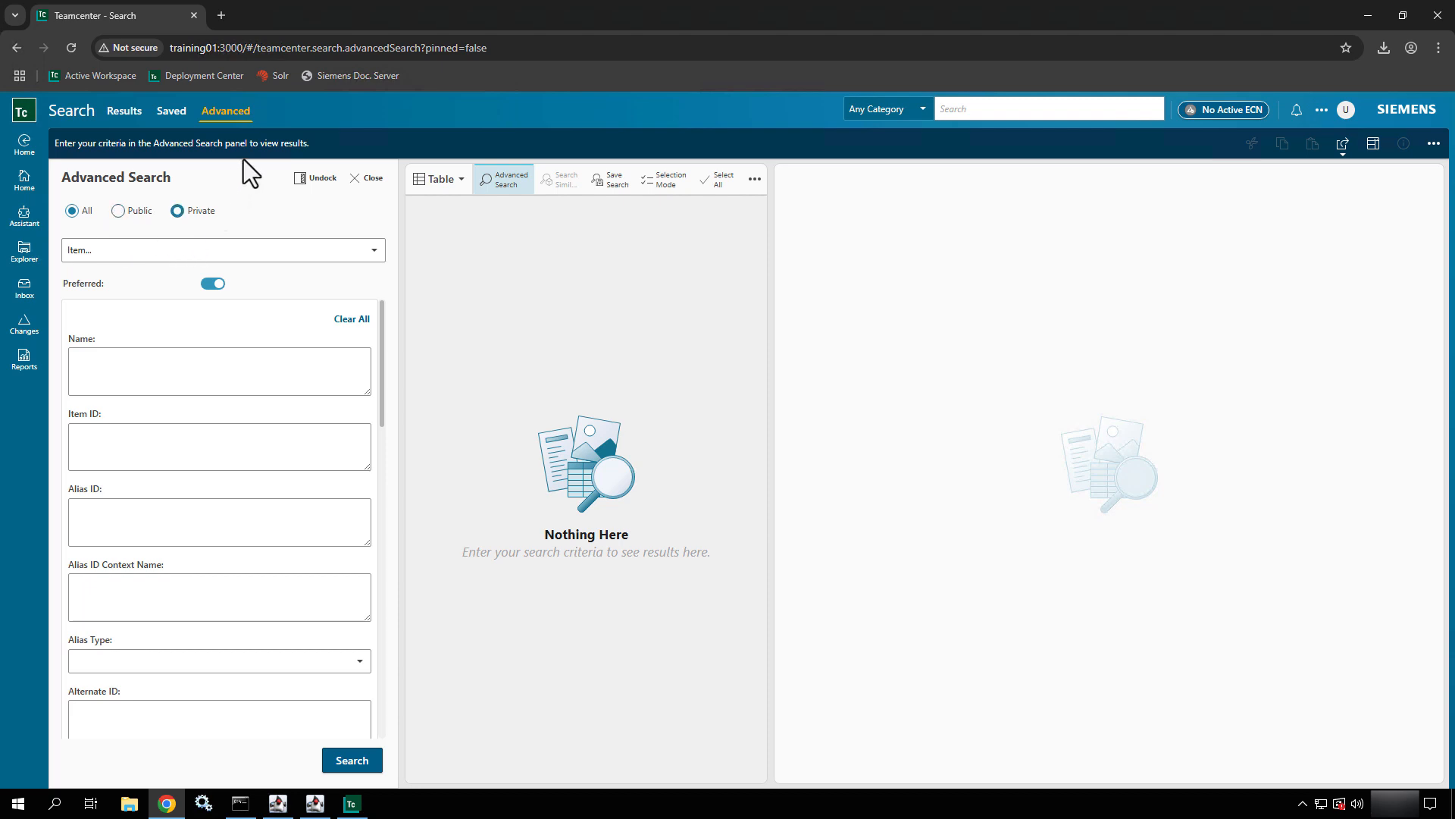
left_click(315, 179)
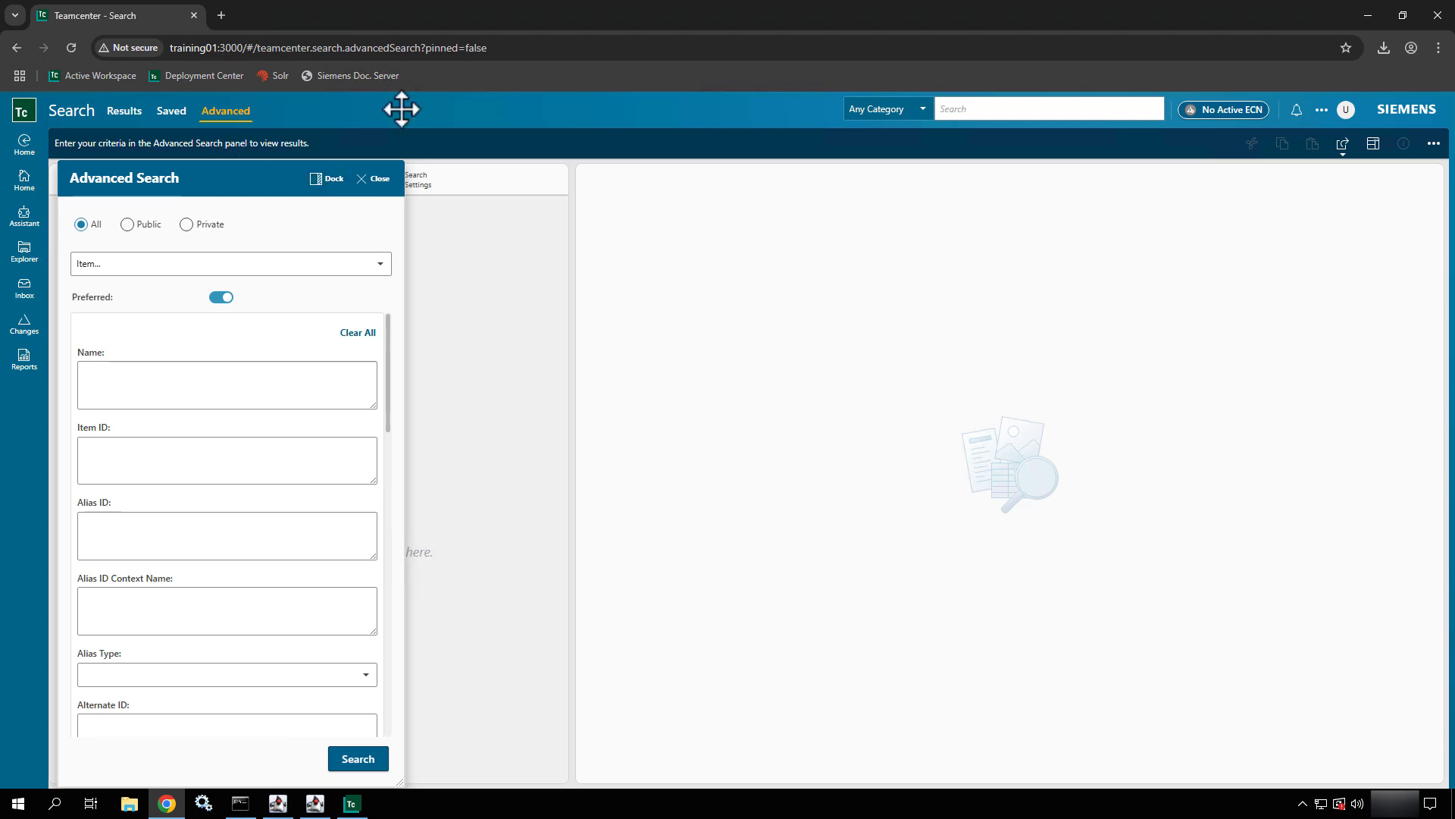
left_click_drag(222, 175, 717, 152)
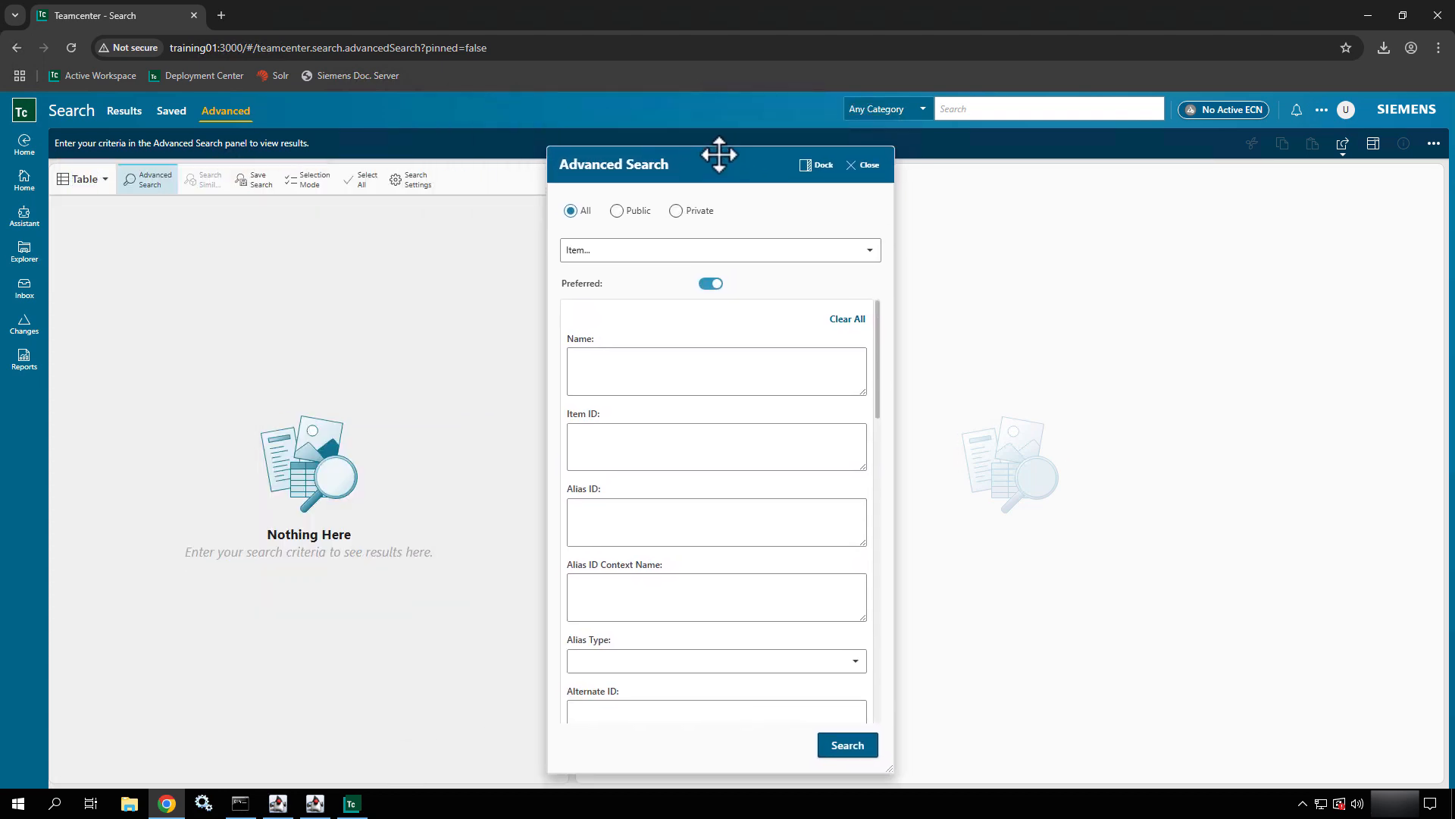
left_click(617, 210)
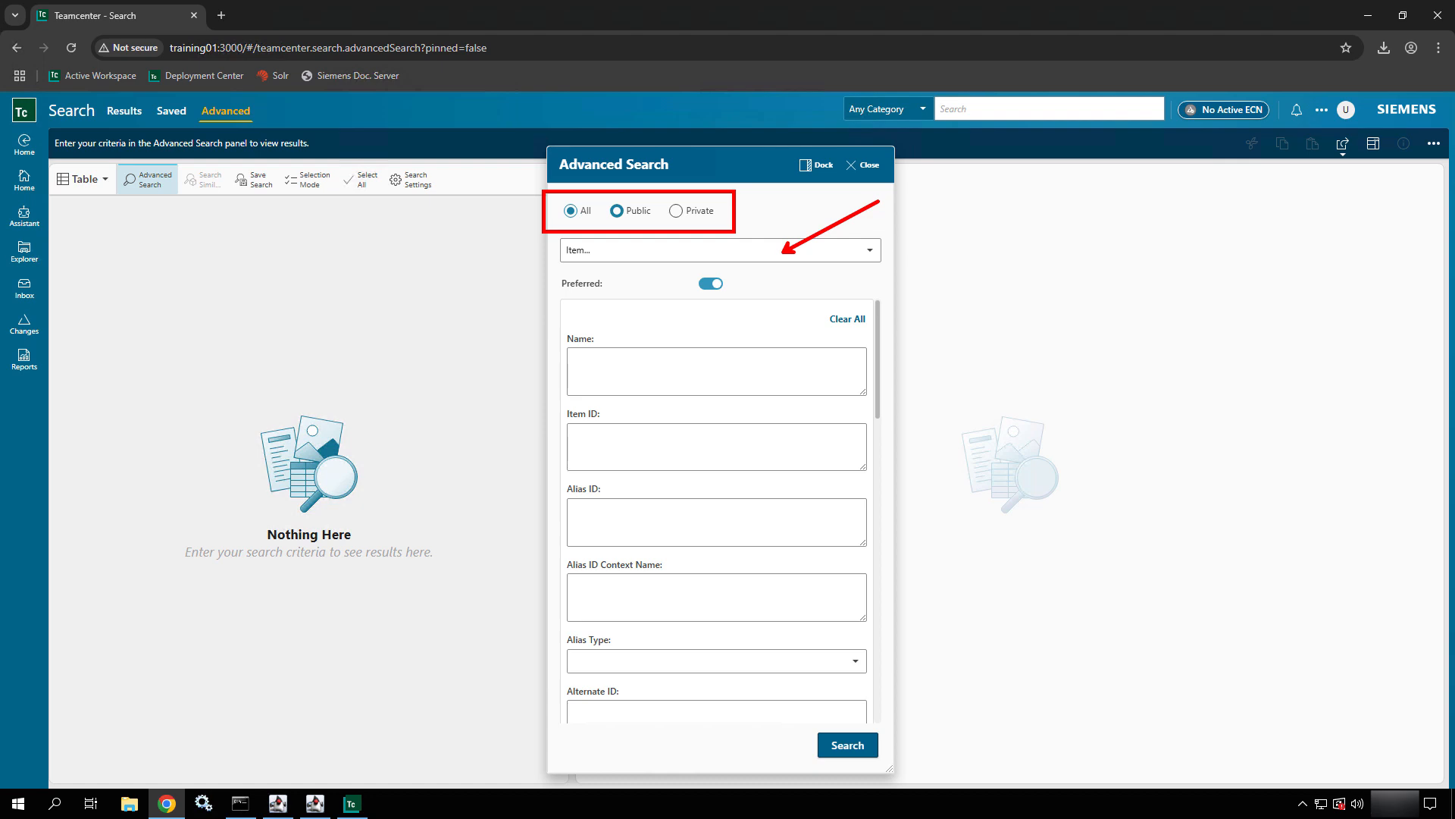
Show the list of available saved search queries
left_click(698, 249)
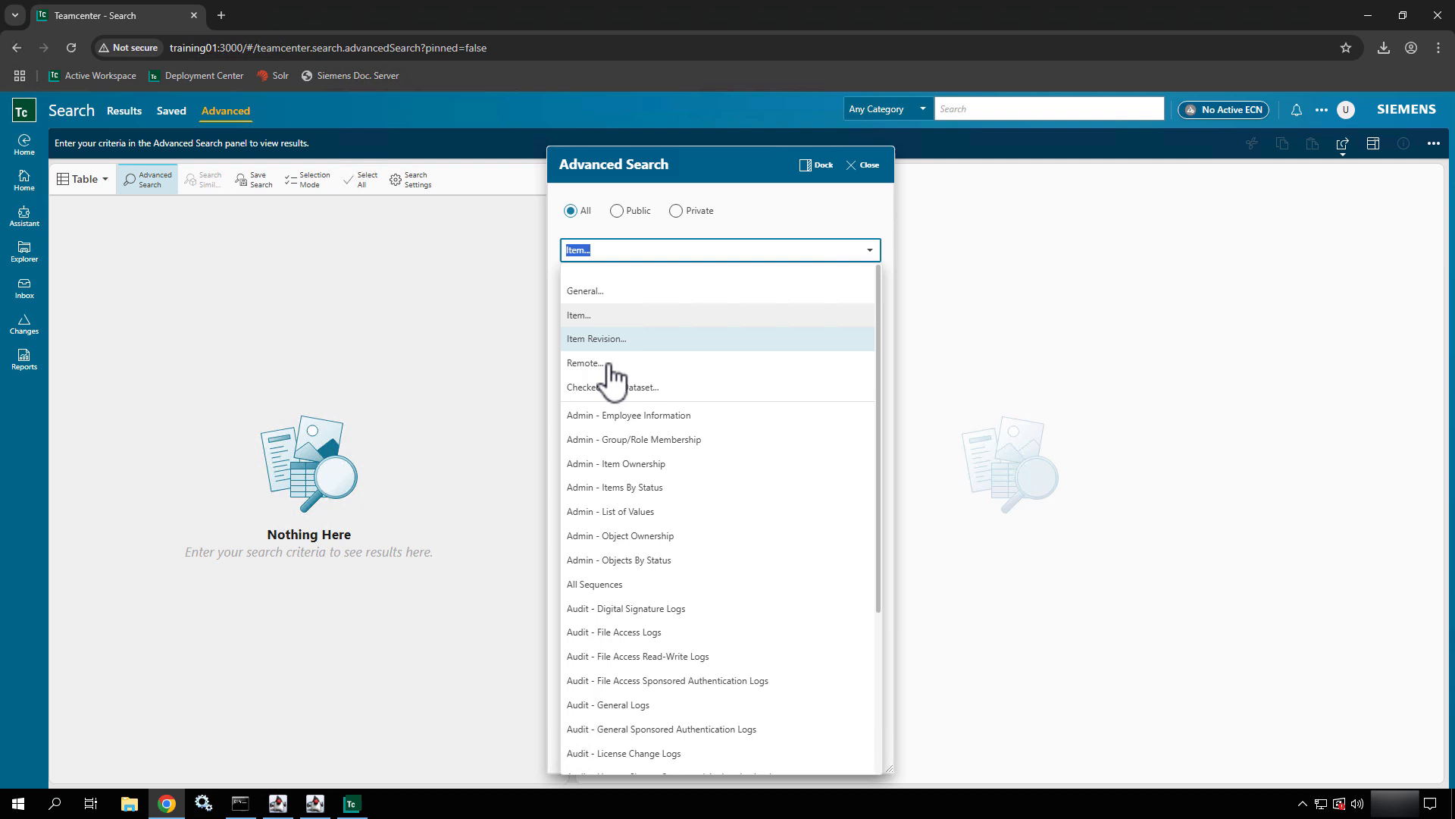
scroll(617, 496, "down", 3)
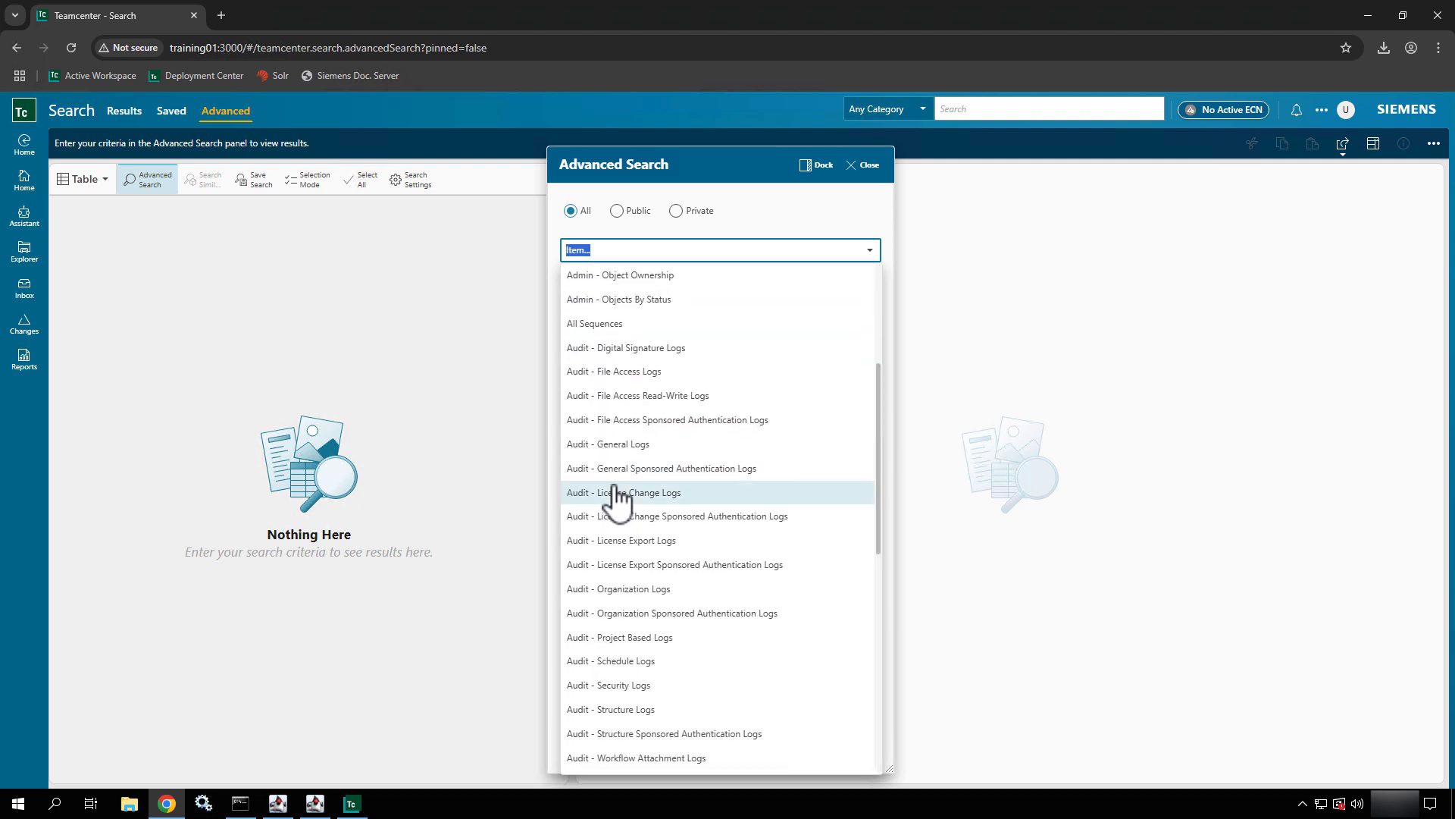
scroll(618, 496, "down", 5)
scroll(617, 496, "down", 3)
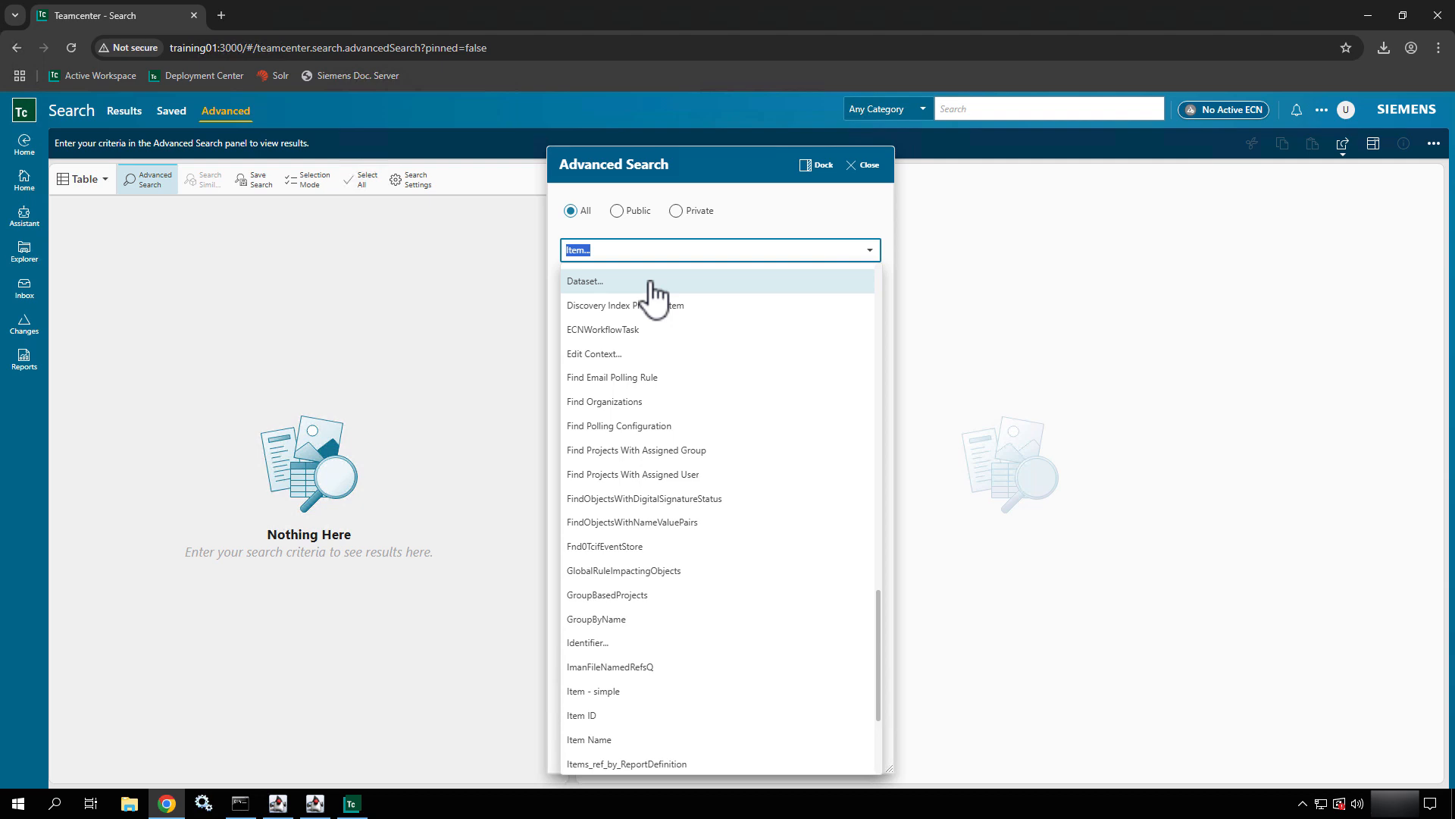
scroll(639, 438, "up", 3)
scroll(624, 443, "up", 3)
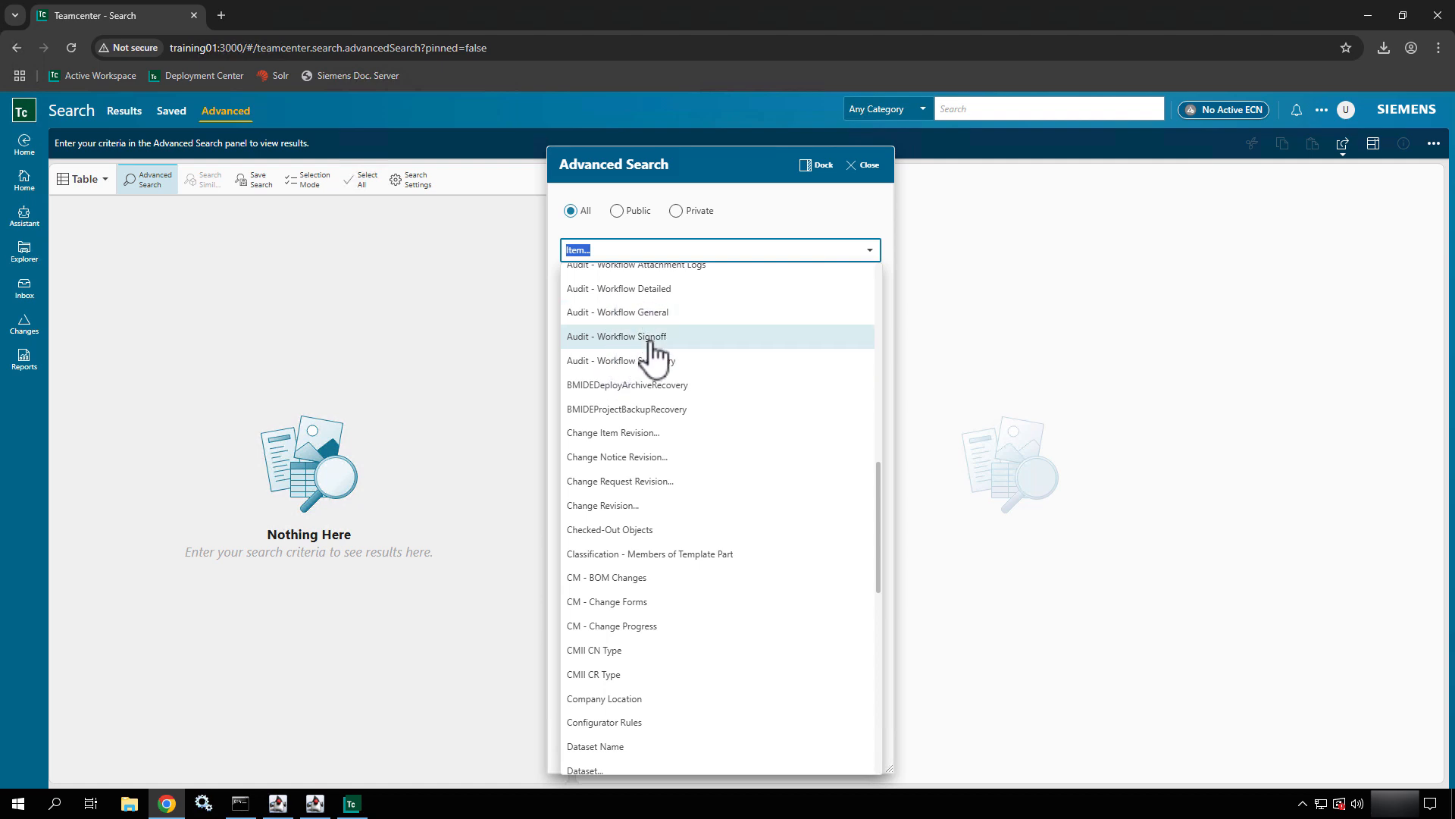
scroll(656, 355, "down", 5)
scroll(657, 355, "down", 5)
scroll(656, 355, "down", 3)
scroll(657, 355, "down", 3)
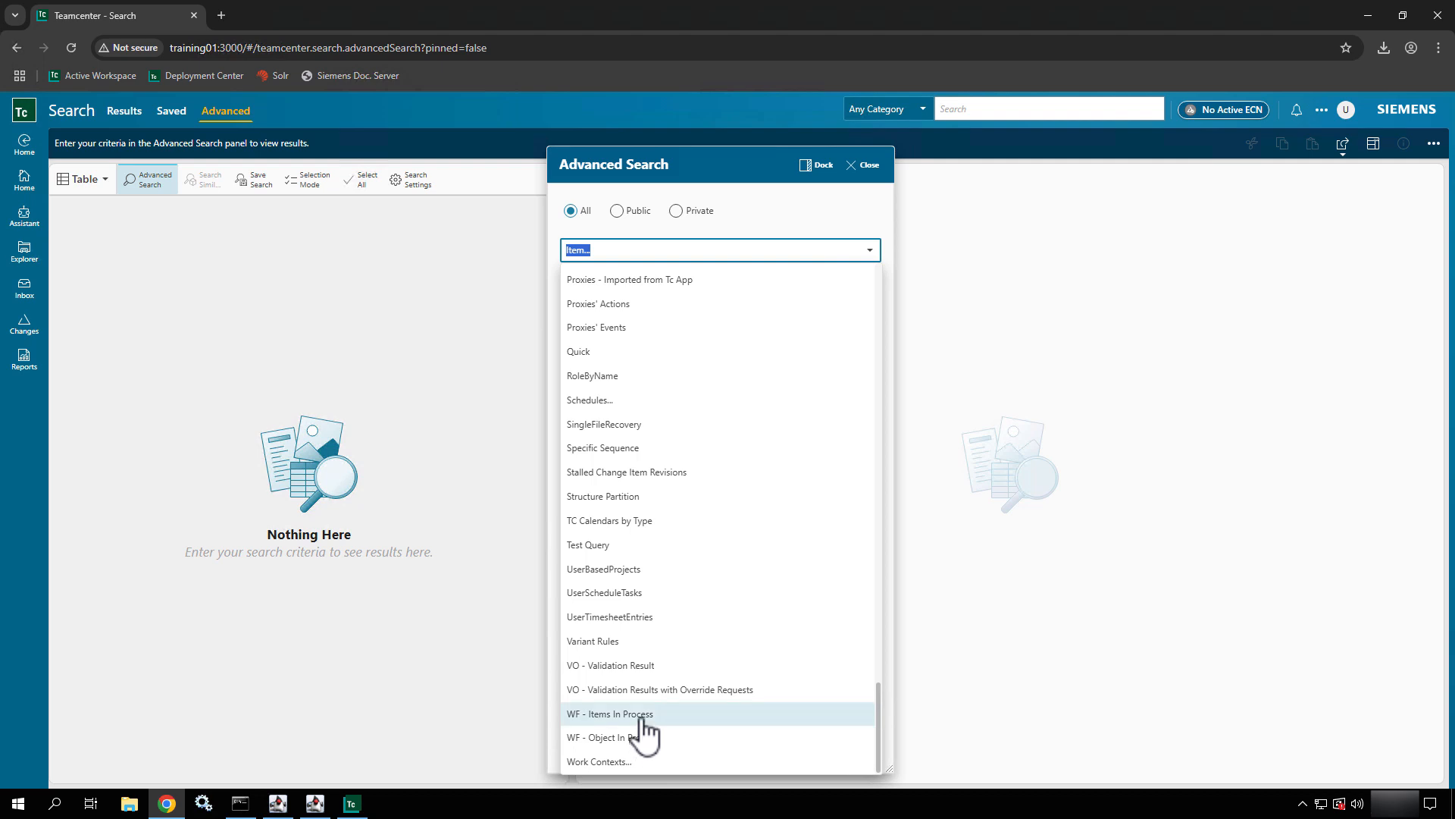
scroll(644, 727, "up", 5)
scroll(644, 716, "up", 3)
scroll(645, 717, "up", 2)
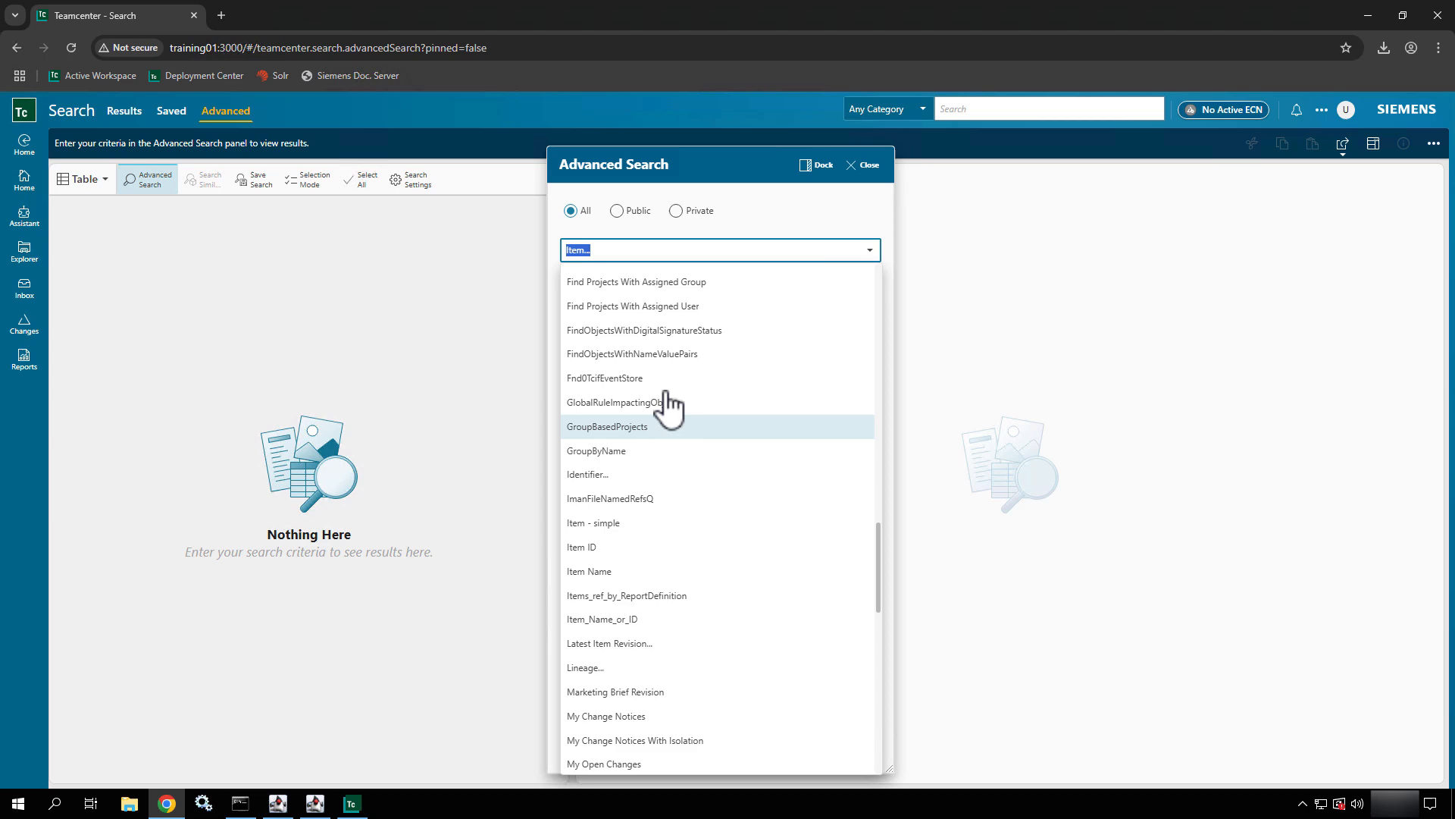
scroll(671, 398, "up", 5)
scroll(671, 398, "up", 5)
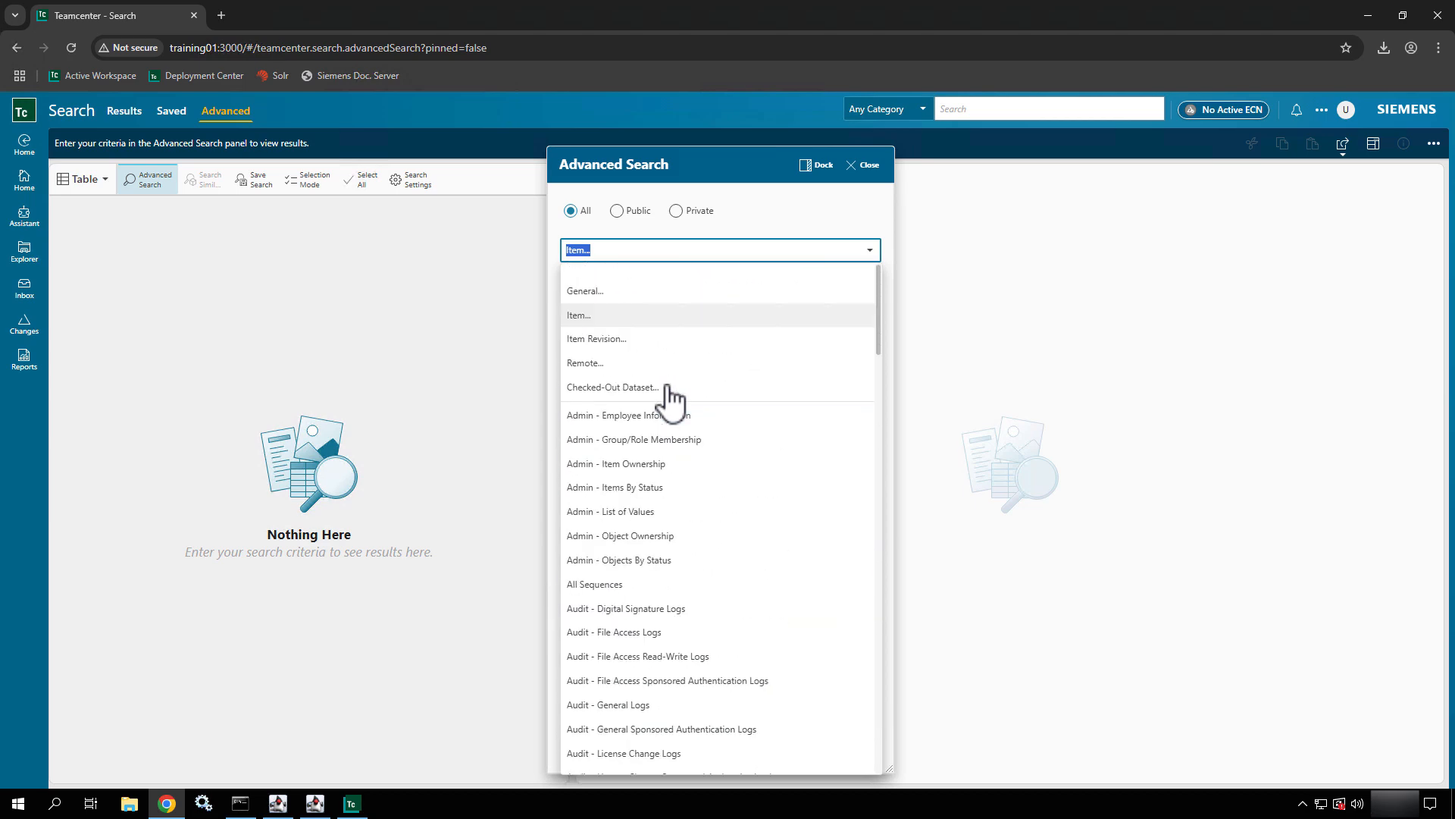
Choose the Item Revision query and inspect its prefilled Type field
left_click(610, 339)
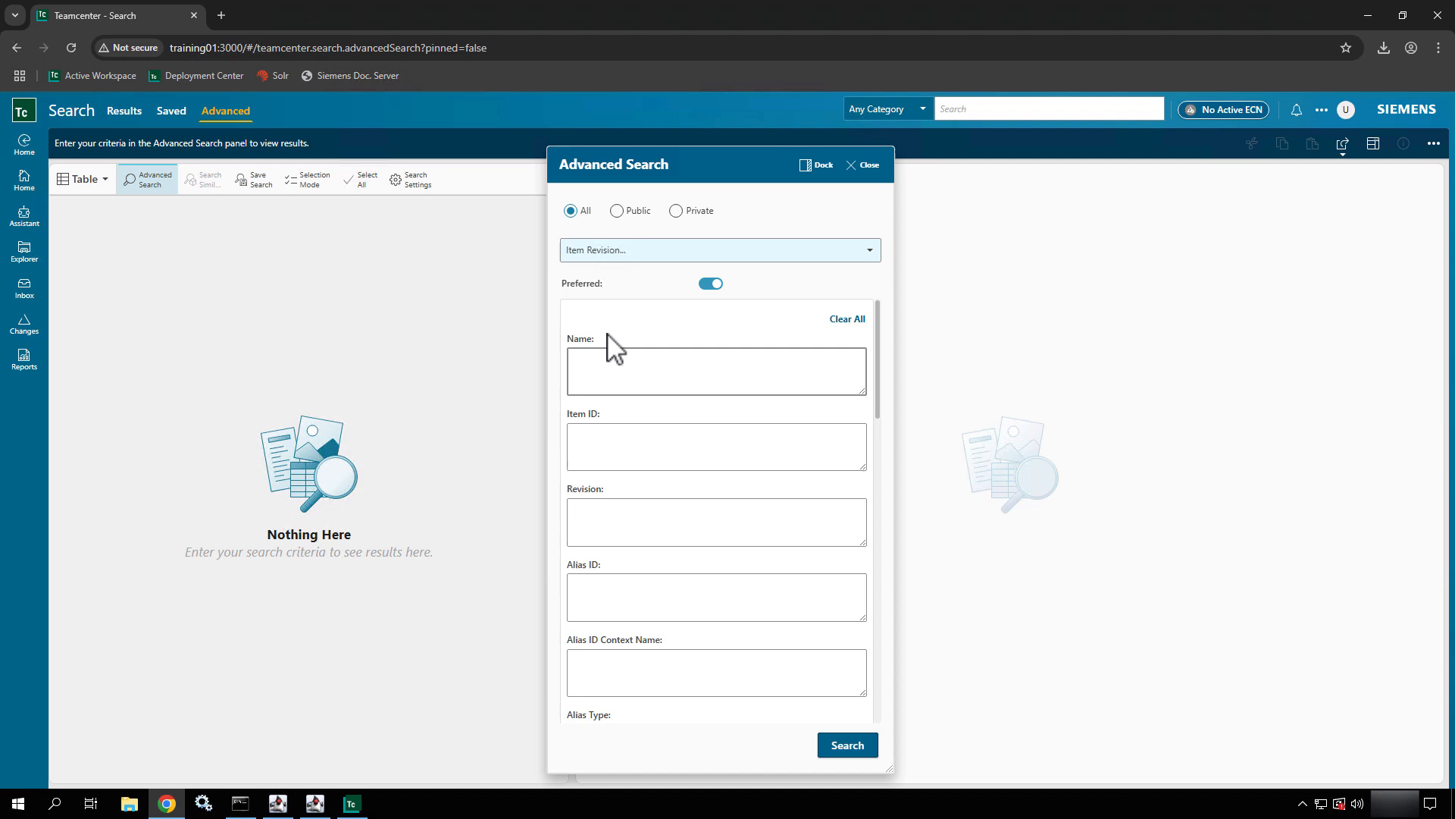
scroll(612, 348, "down", 3)
scroll(612, 348, "down", 2)
scroll(613, 347, "down", 3)
scroll(612, 347, "down", 2)
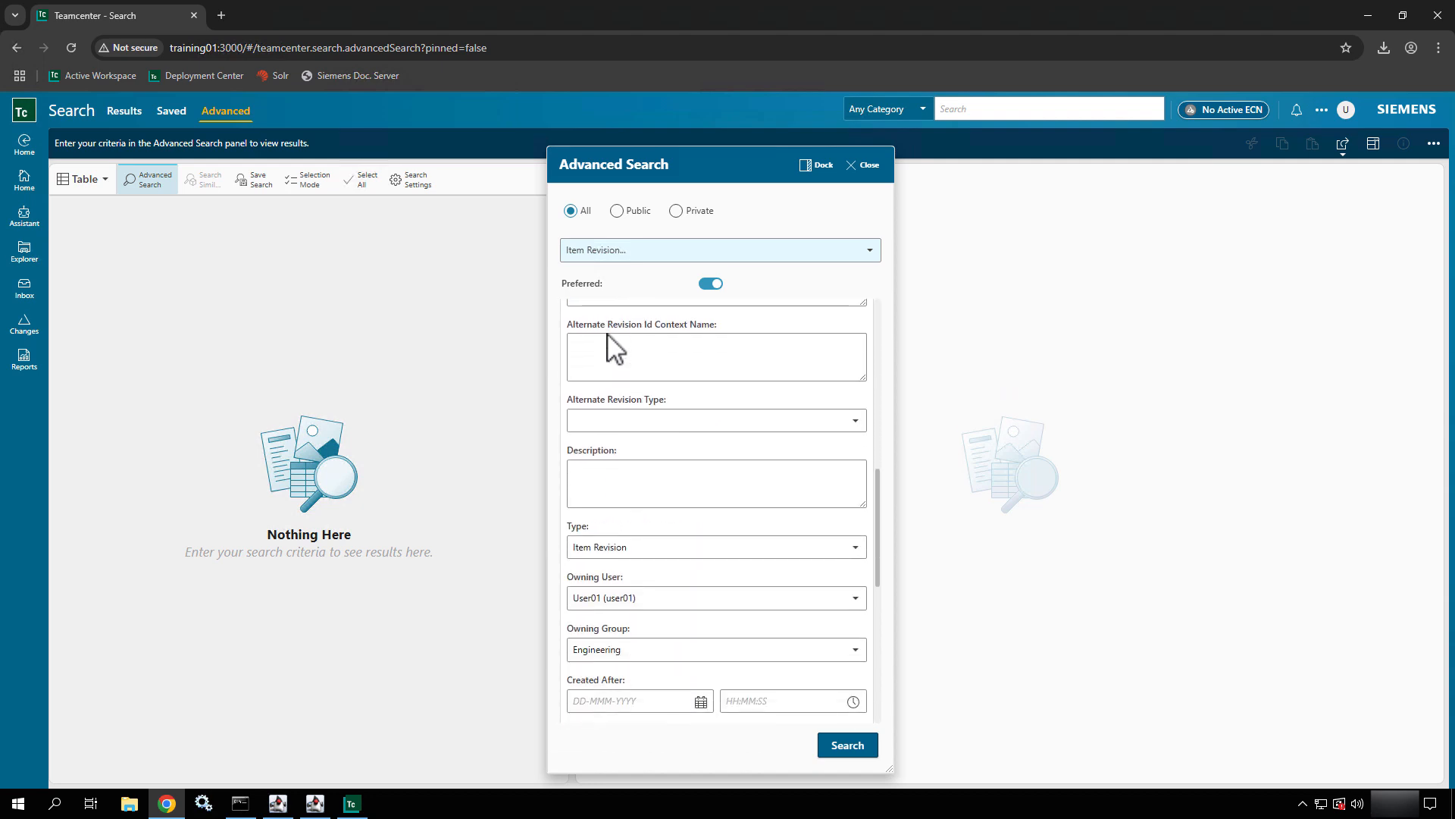
scroll(612, 347, "down", 4)
scroll(612, 341, "up", 6)
scroll(611, 332, "up", 1)
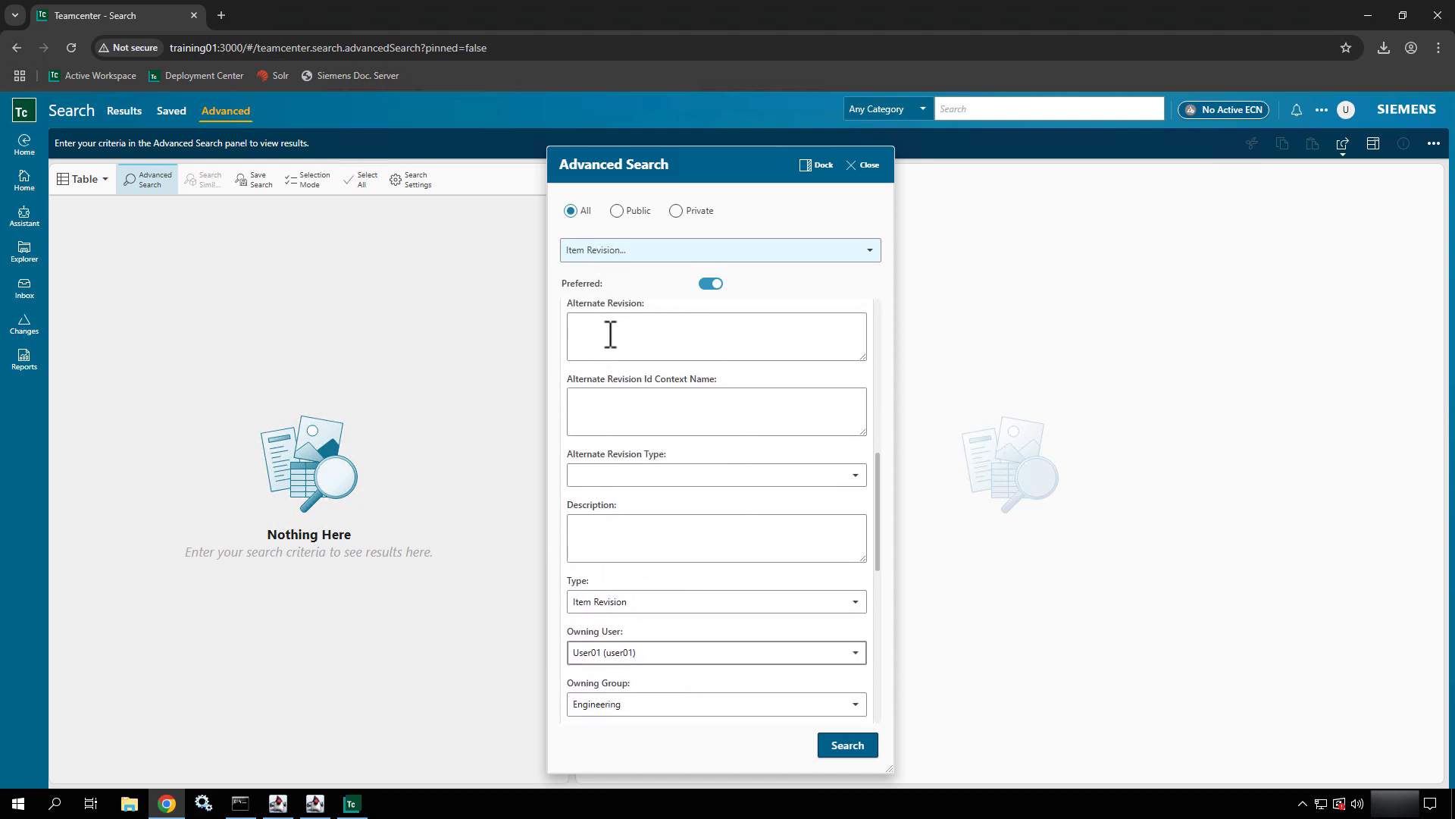
scroll(610, 332, "down", 4)
left_click(608, 416)
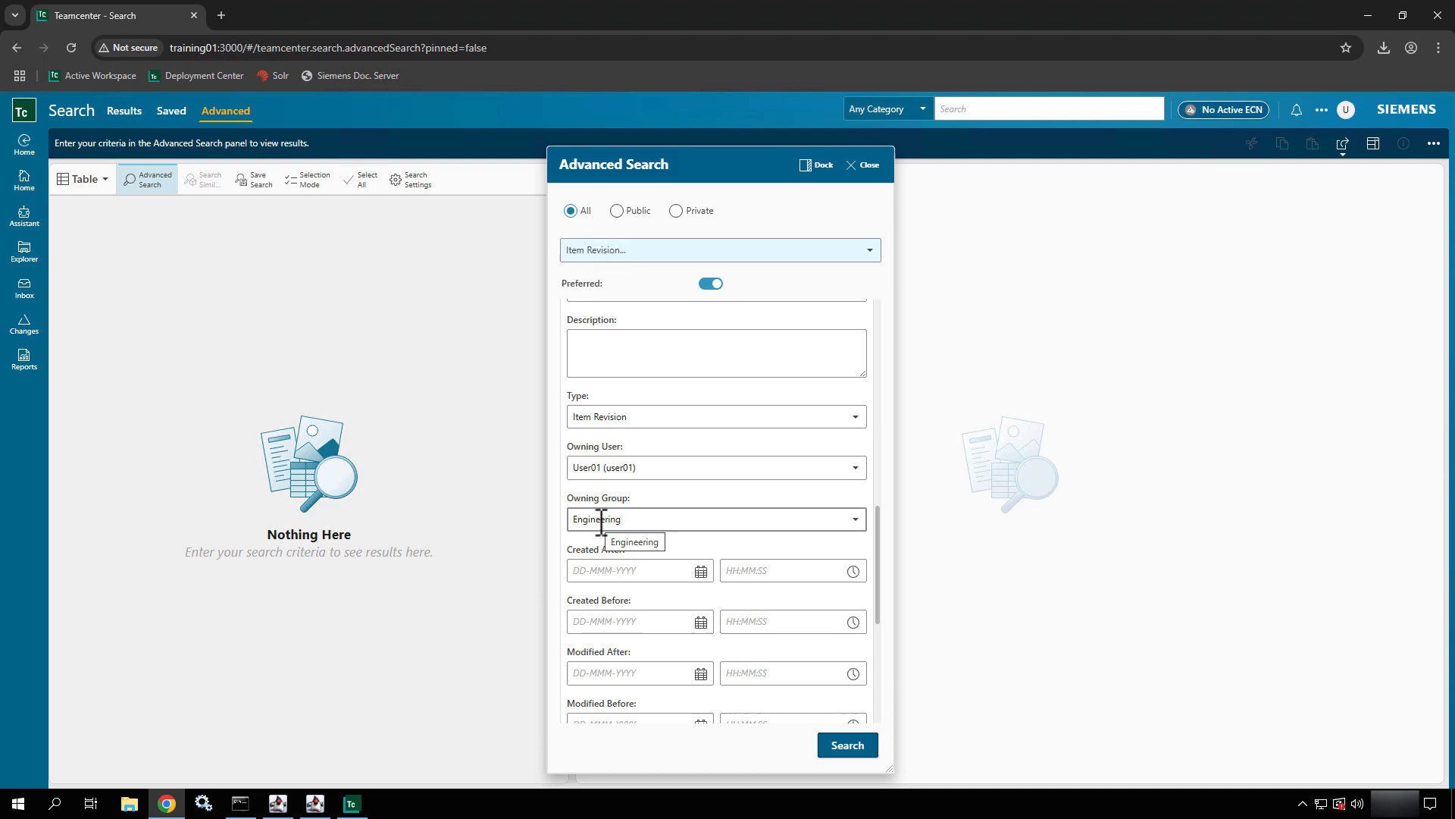
Run the Item Revision search, rerun with criteria cleared and dismiss the missing-attribute error
left_click(848, 745)
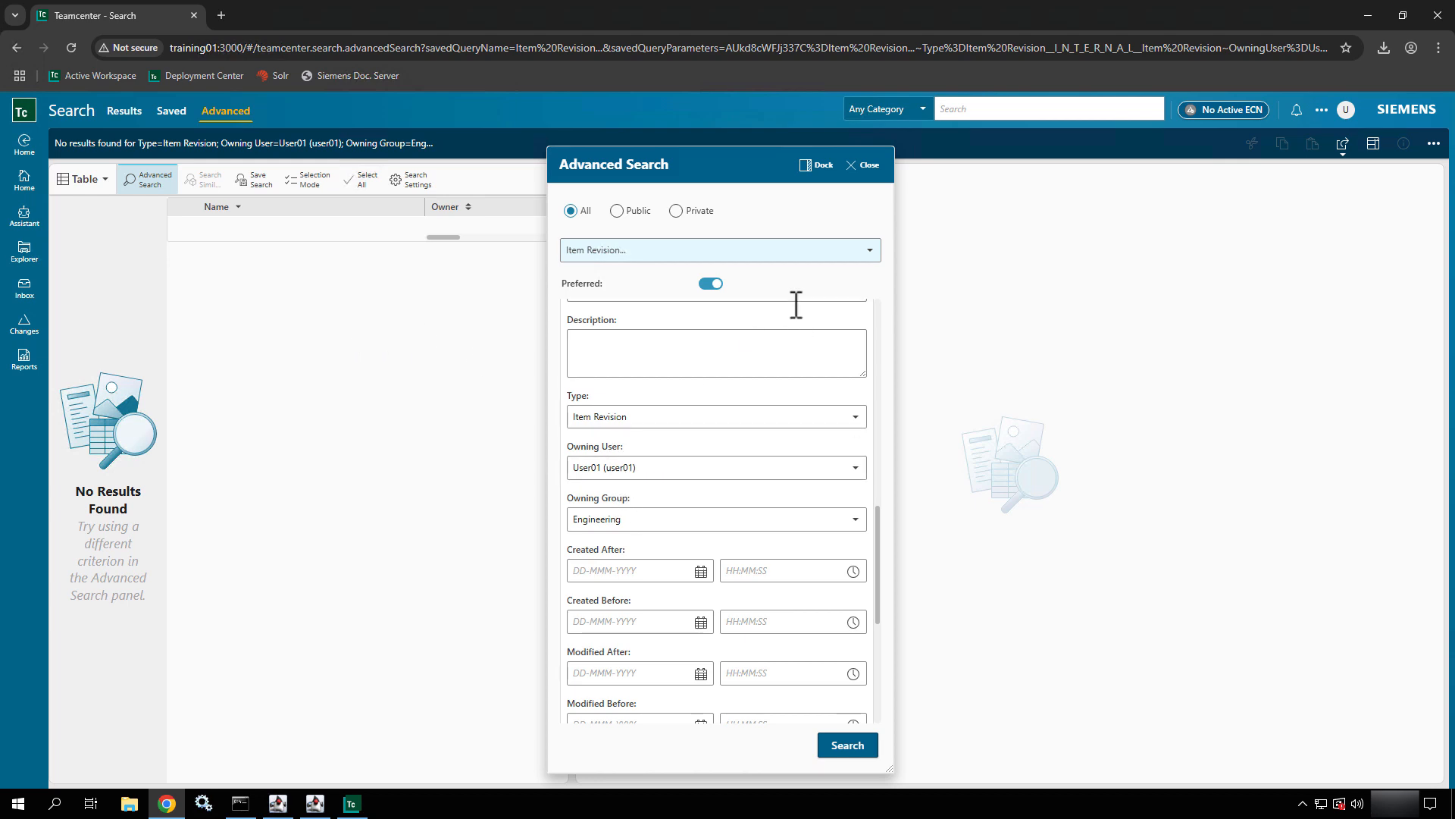
scroll(796, 306, "up", 5)
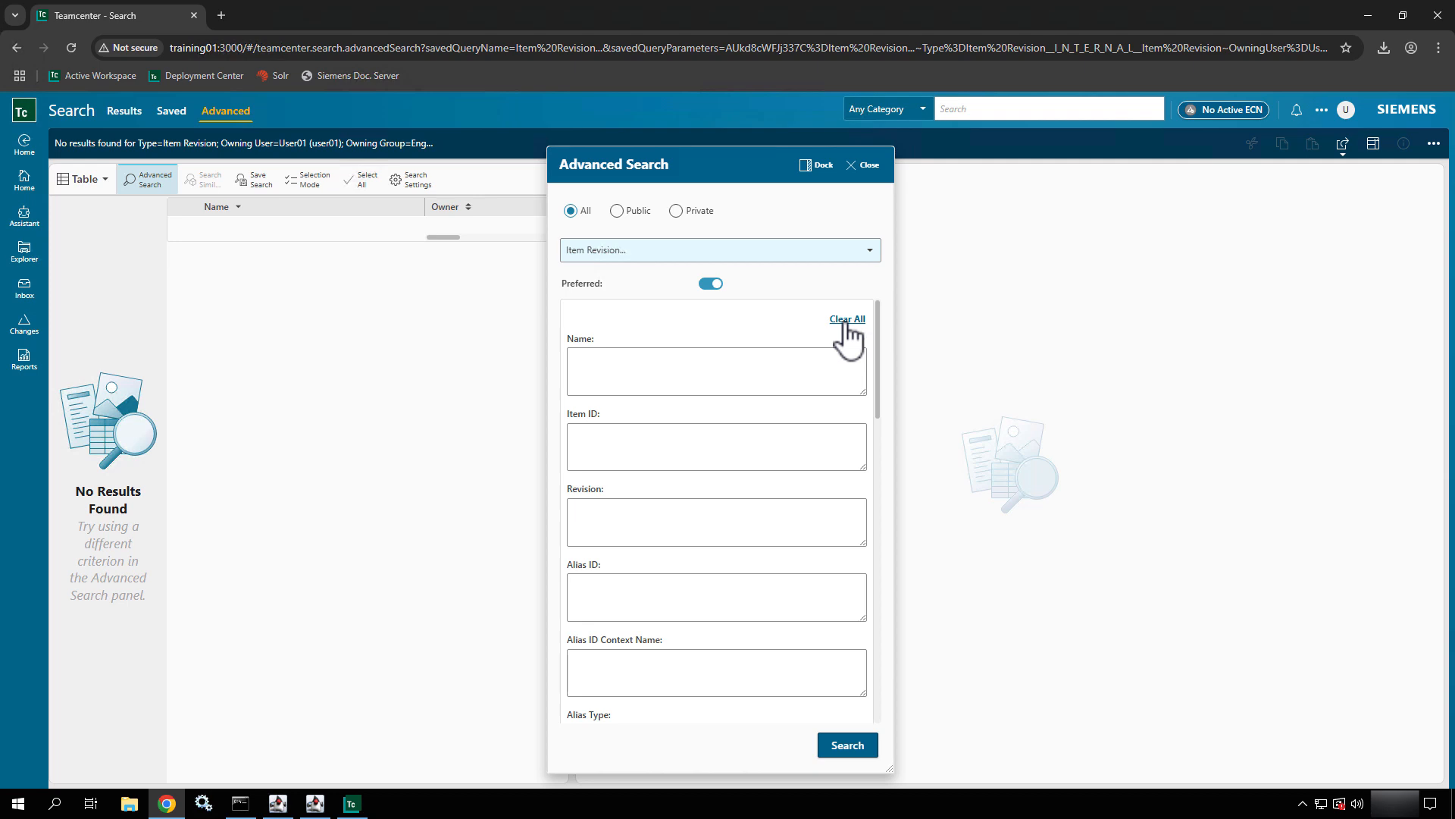
scroll(850, 335, "down", 5)
scroll(848, 330, "down", 5)
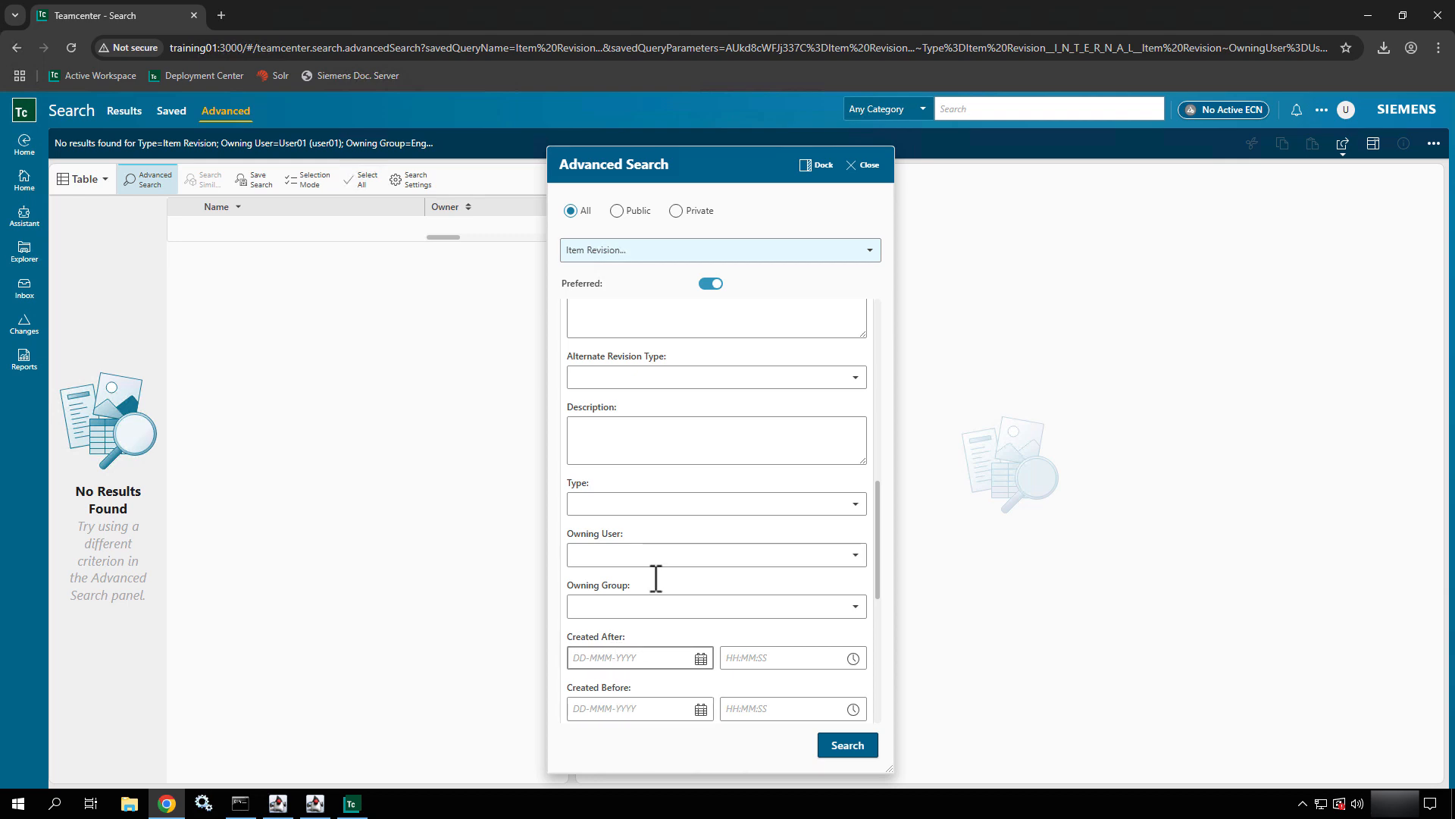
left_click(846, 745)
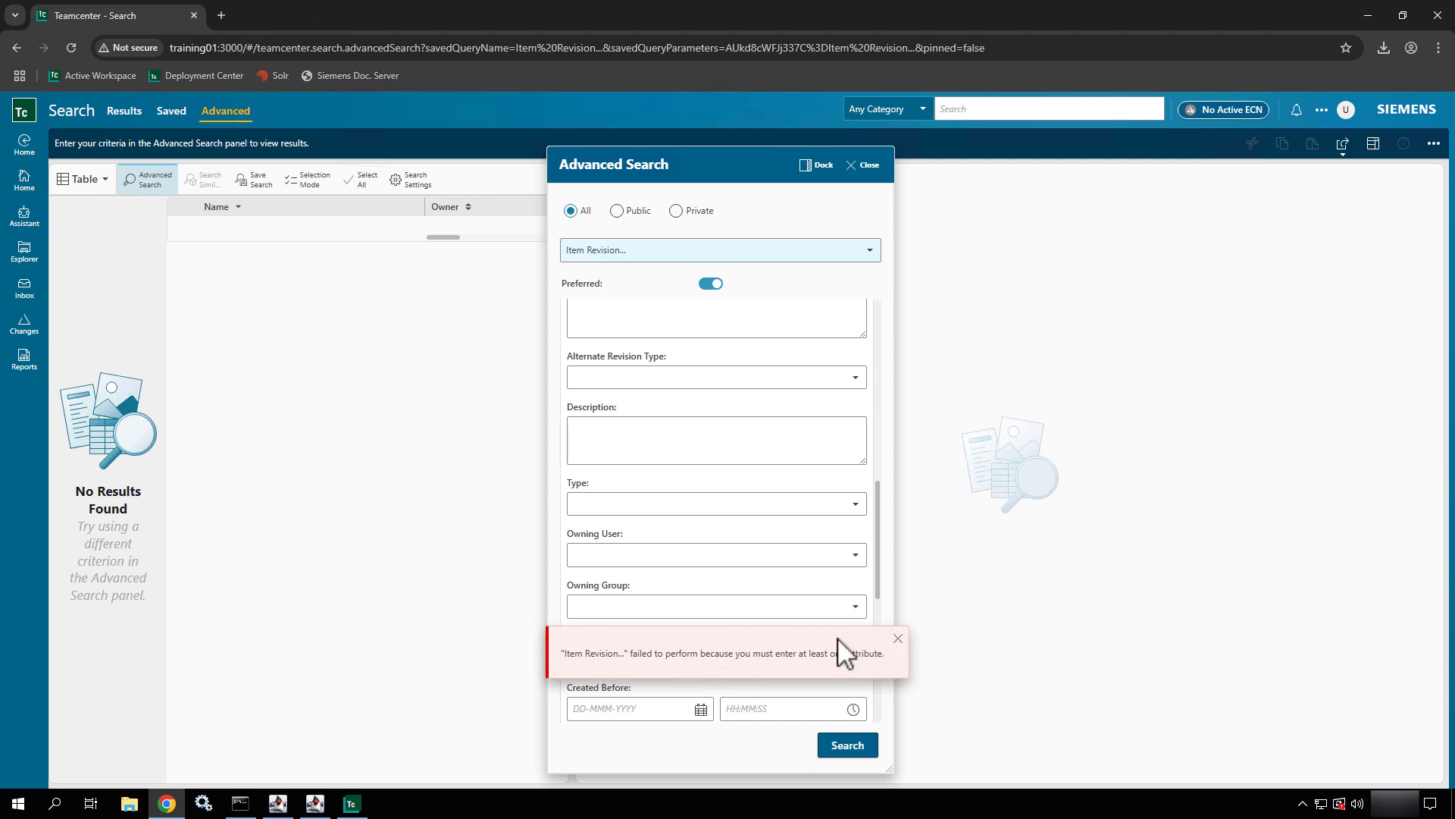
left_click(901, 642)
Set the Type criterion to Item Revision from the revision type list
left_click(628, 502)
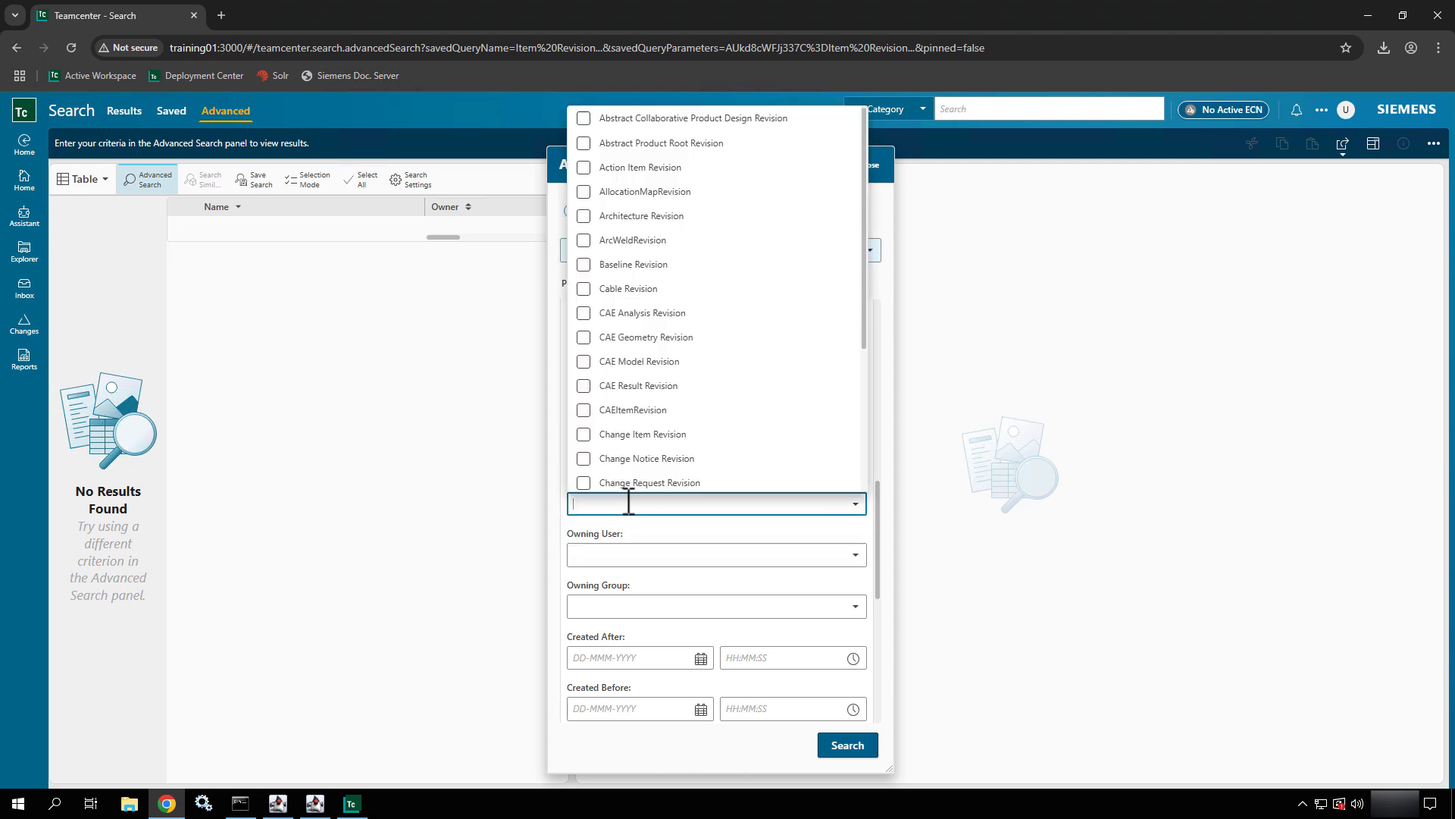
type("iItem Revision")
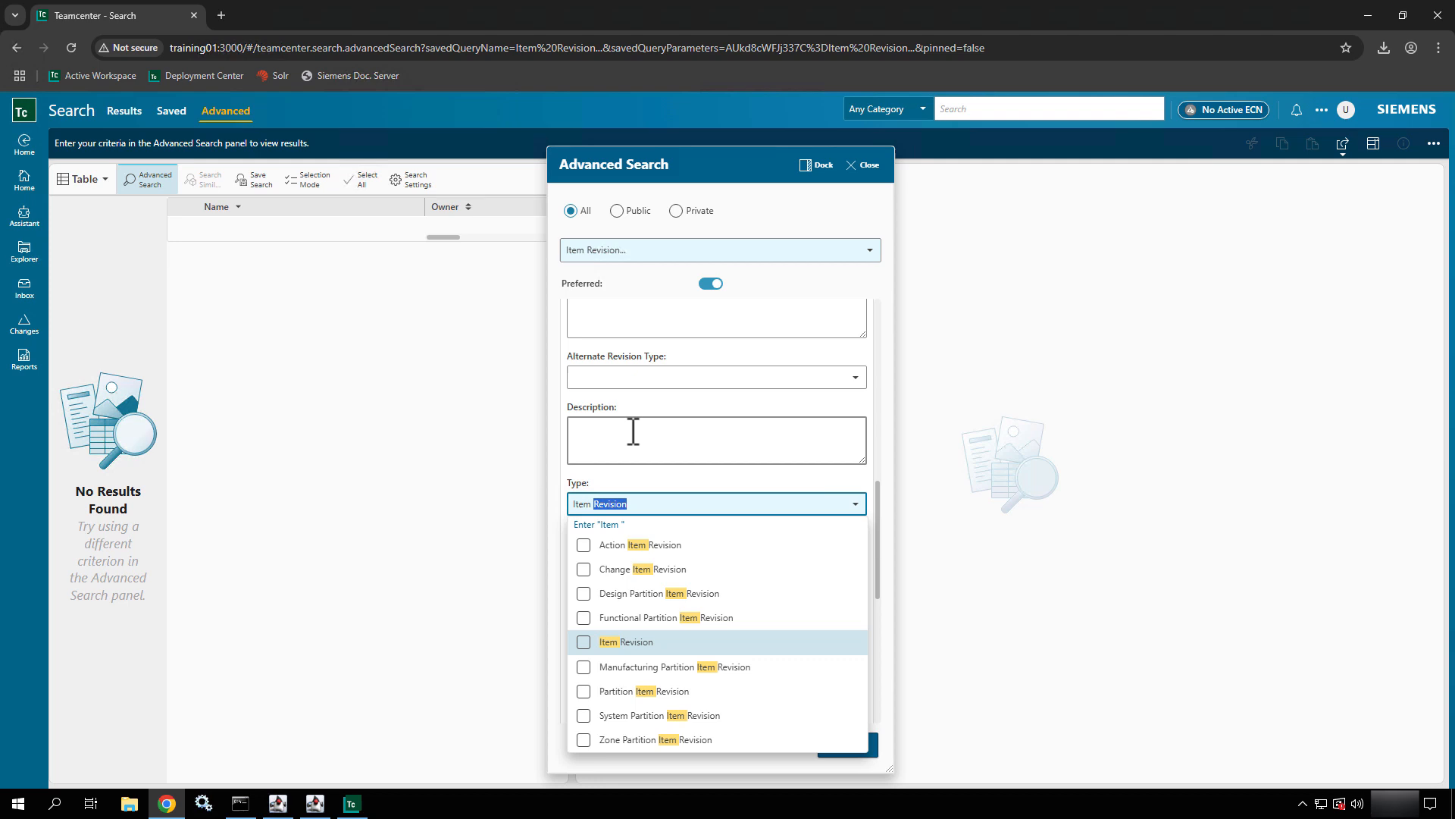
left_click(633, 641)
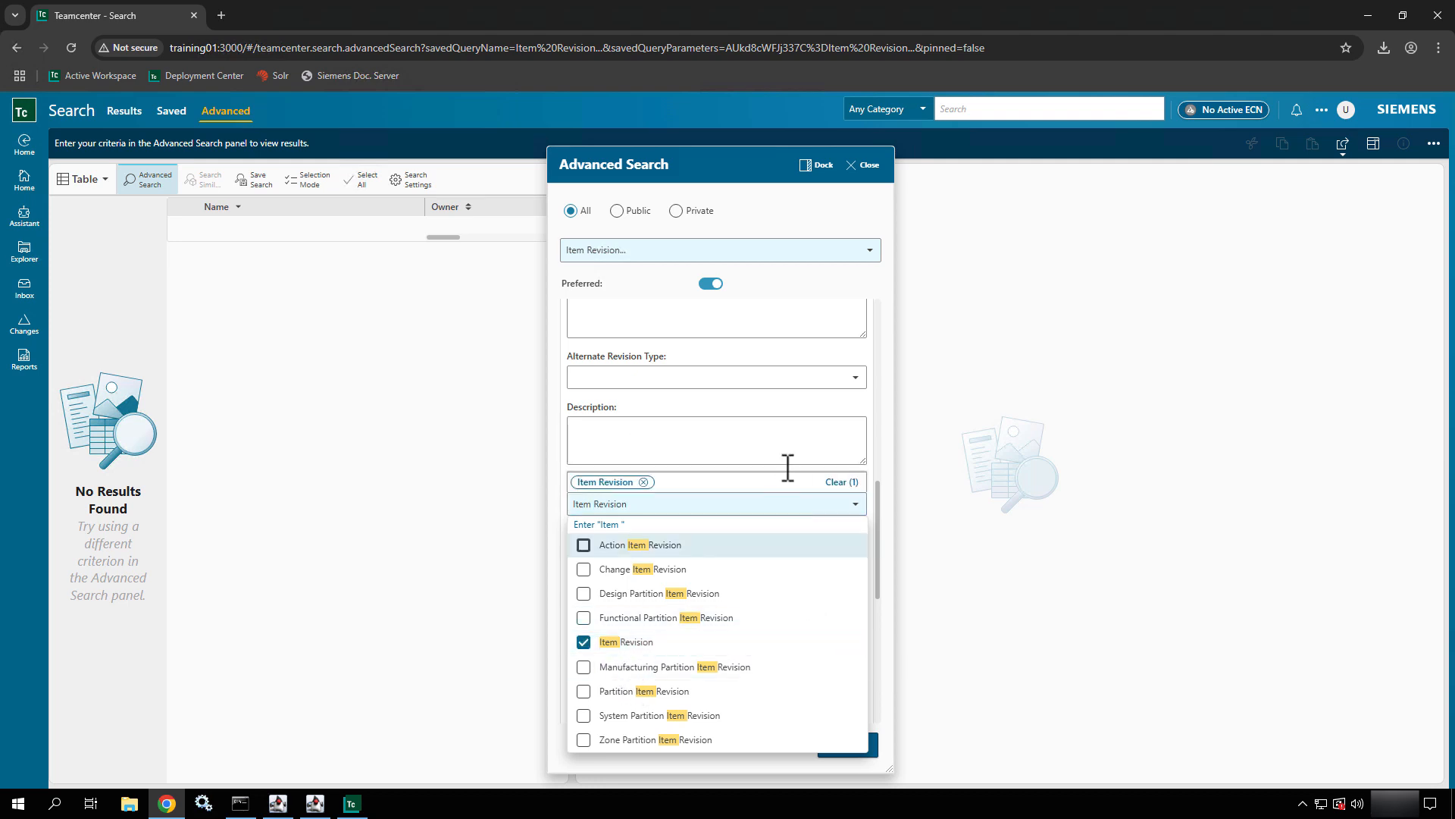
left_click(847, 441)
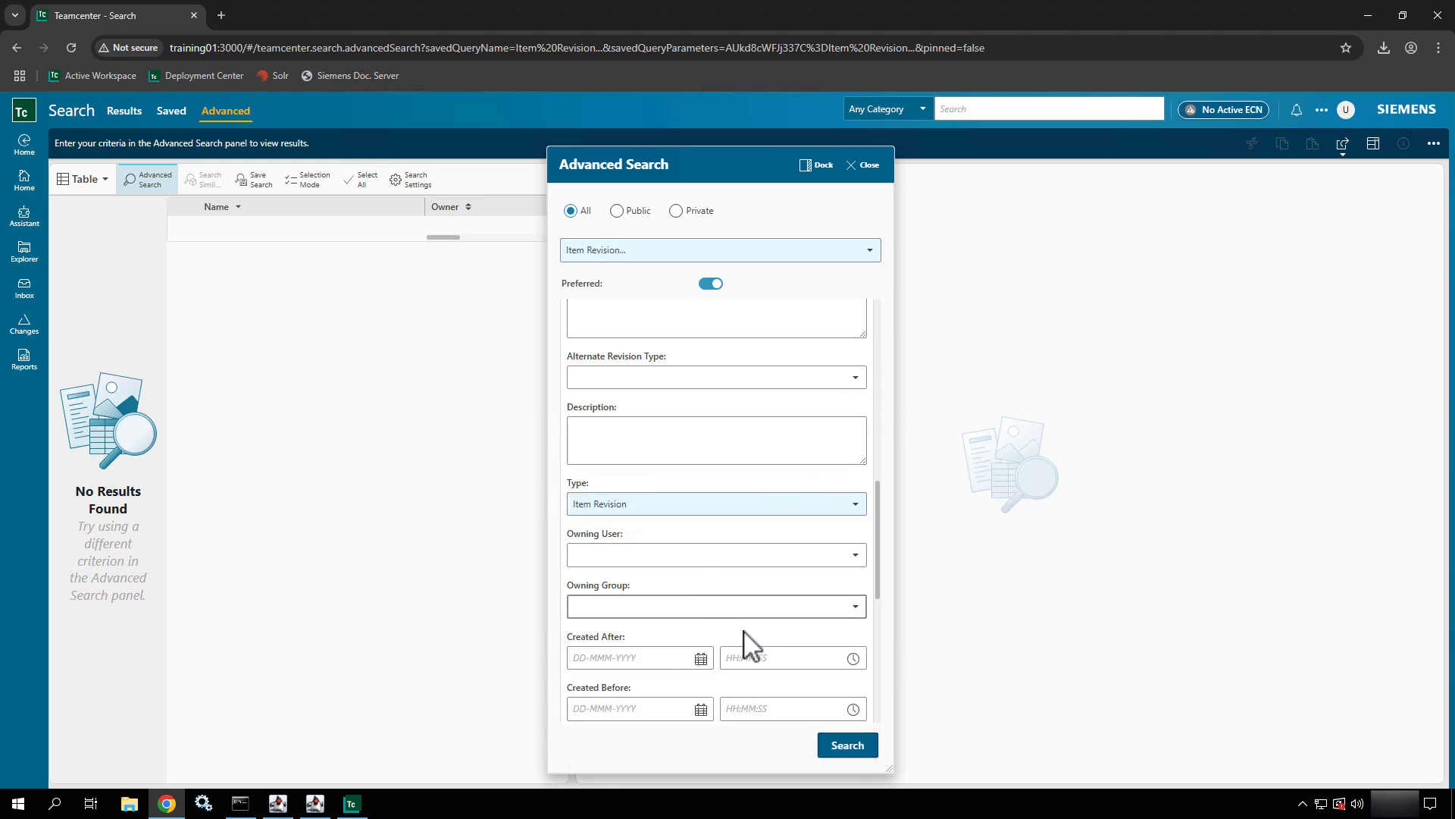
left_click(847, 744)
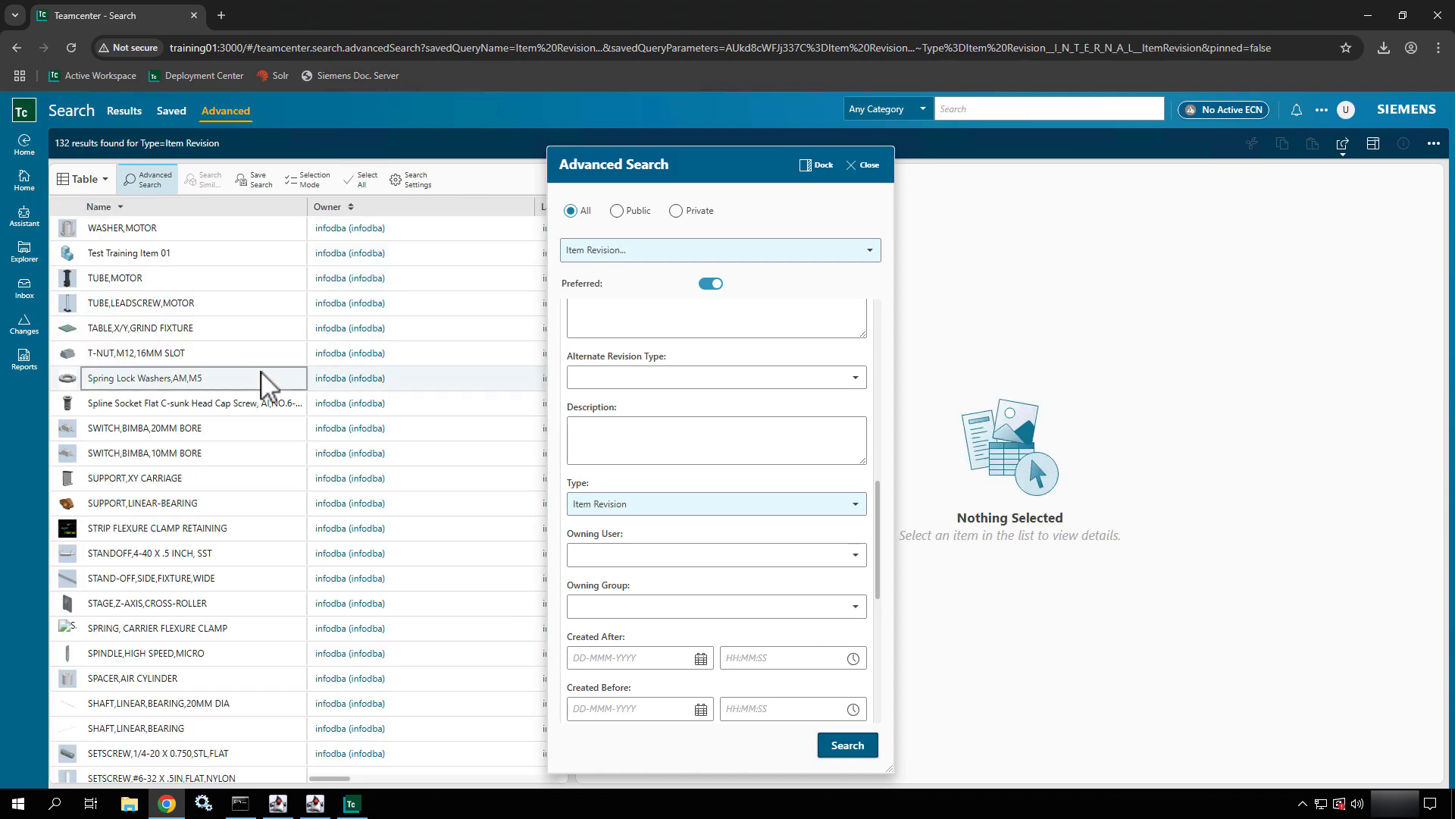
scroll(264, 386, "down", 5)
scroll(265, 387, "down", 3)
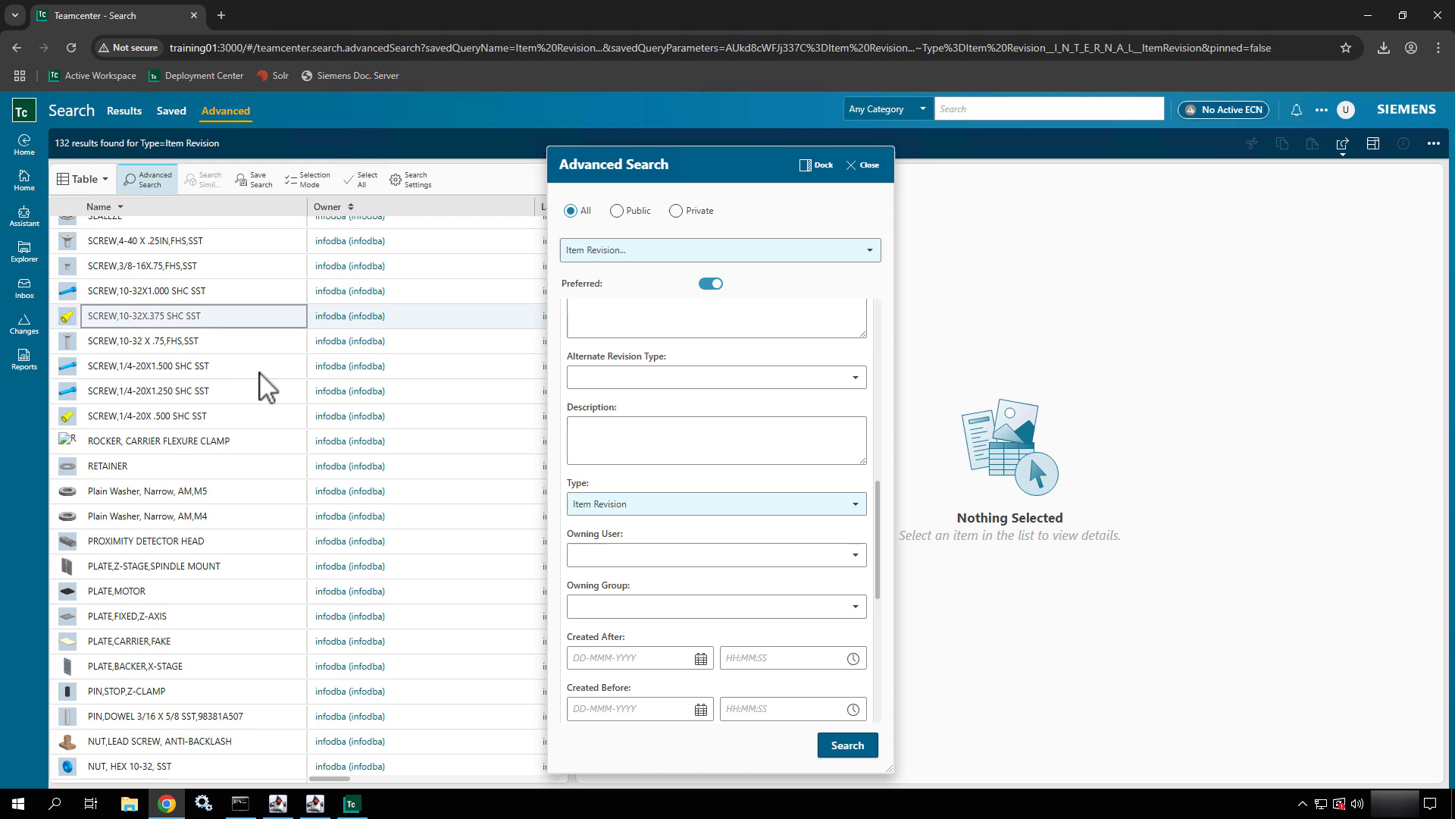
scroll(264, 387, "down", 3)
scroll(264, 387, "up", 5)
scroll(264, 386, "up", 4)
scroll(264, 387, "up", 5)
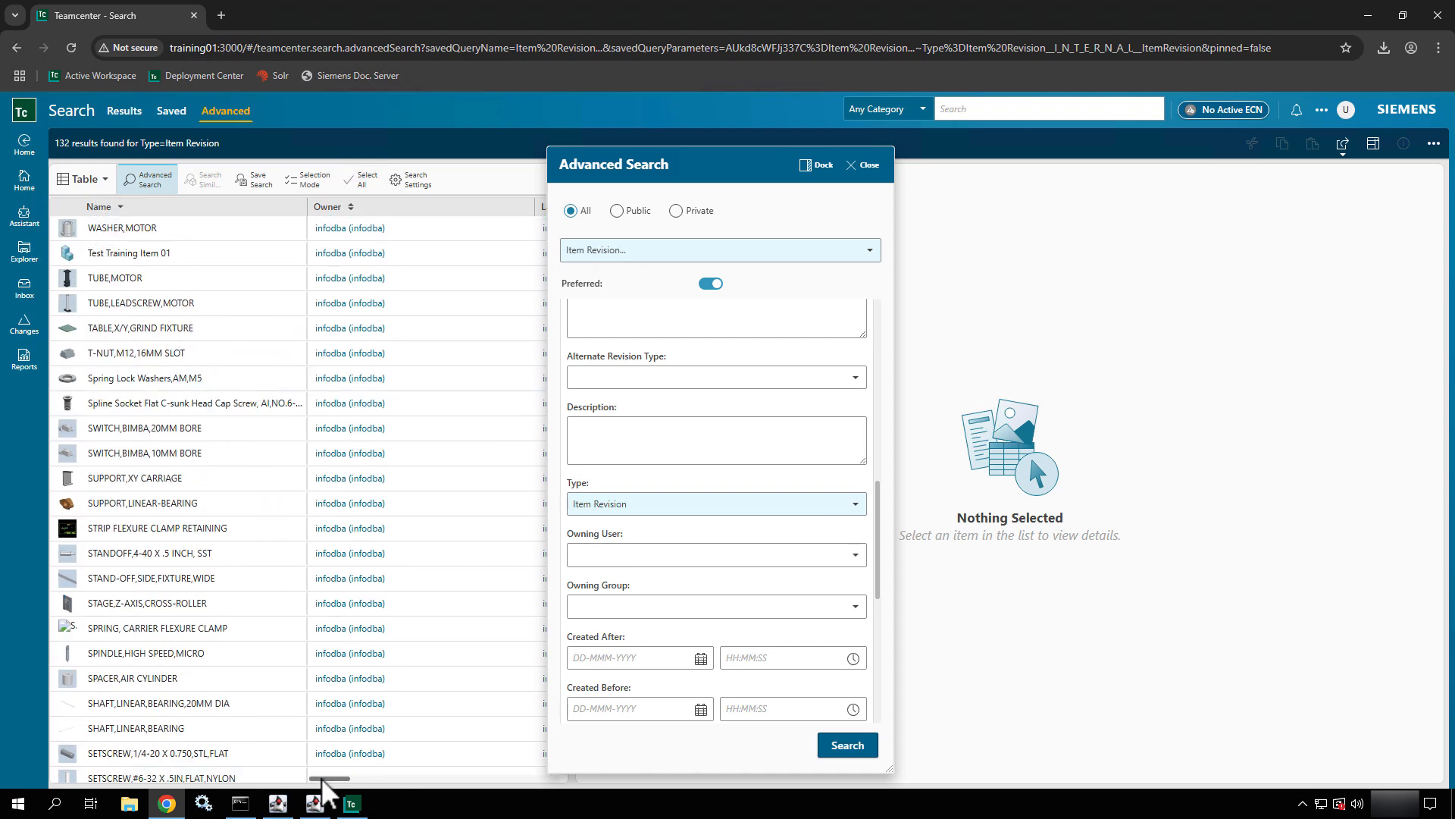
left_click_drag(332, 777, 428, 773)
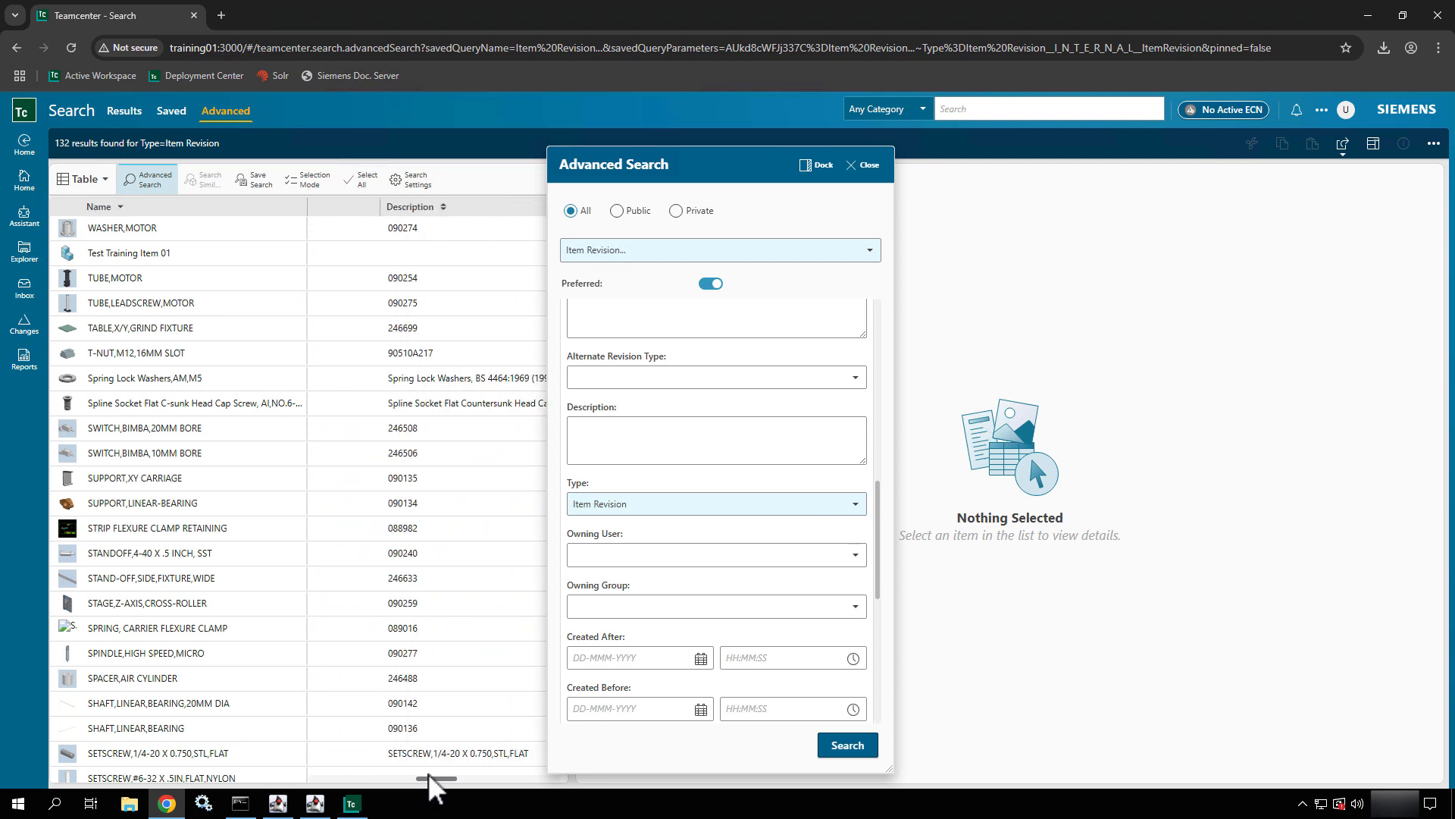
left_click_drag(429, 773, 433, 774)
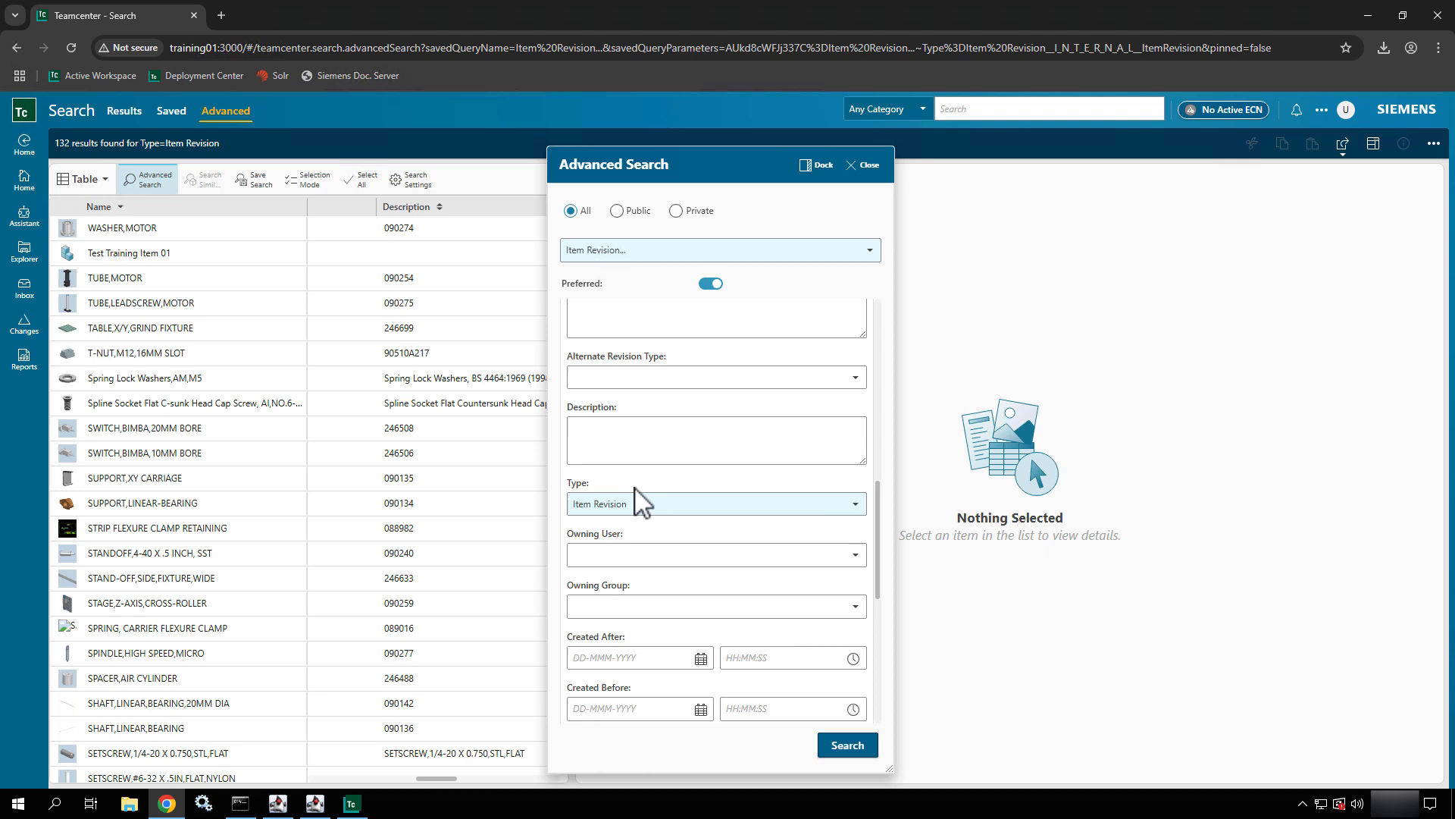
scroll(643, 503, "down", 5)
scroll(643, 511, "down", 3)
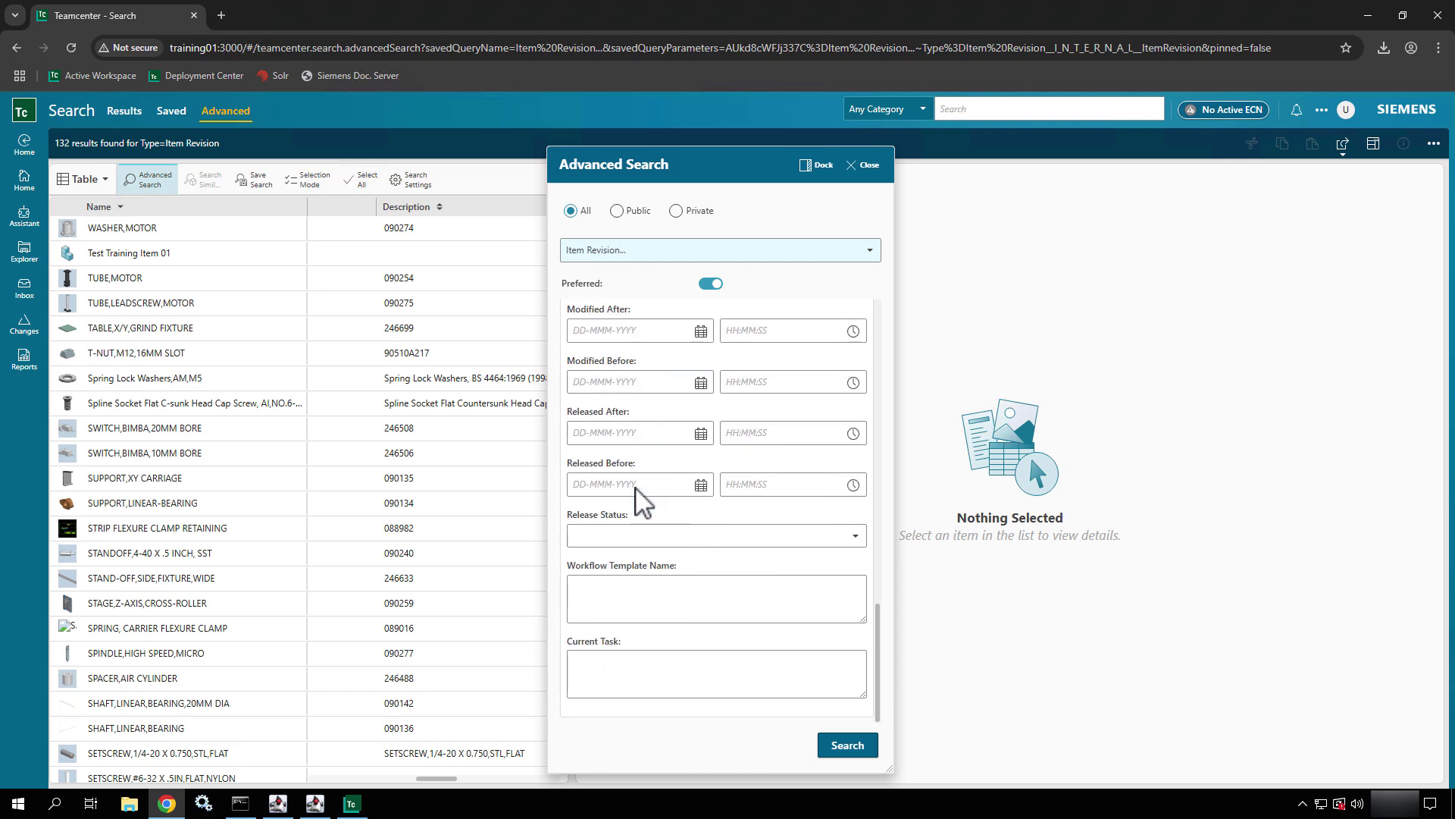
Require Release Status Approved and run the search, getting no results
left_click(648, 535)
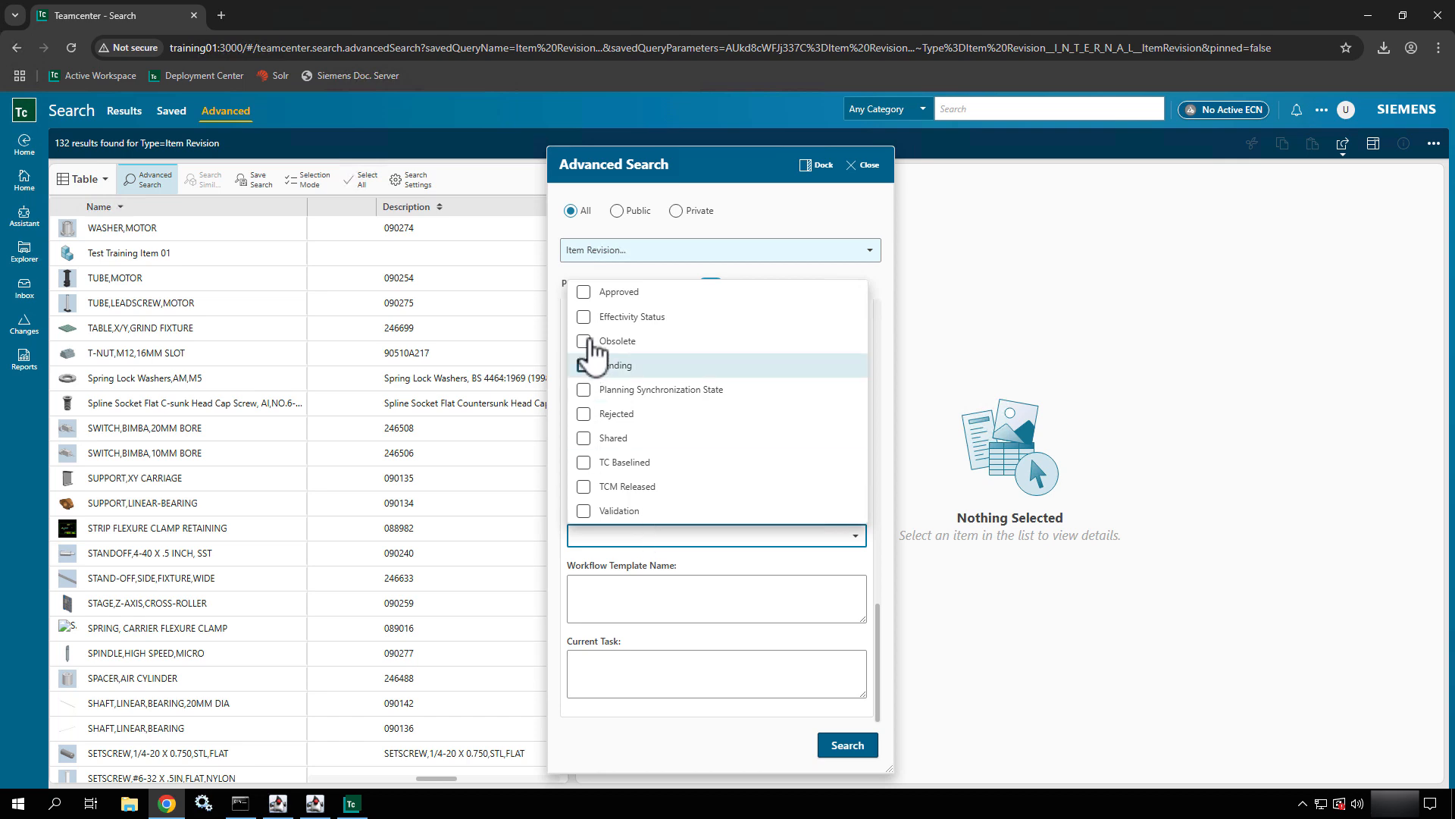
left_click(586, 291)
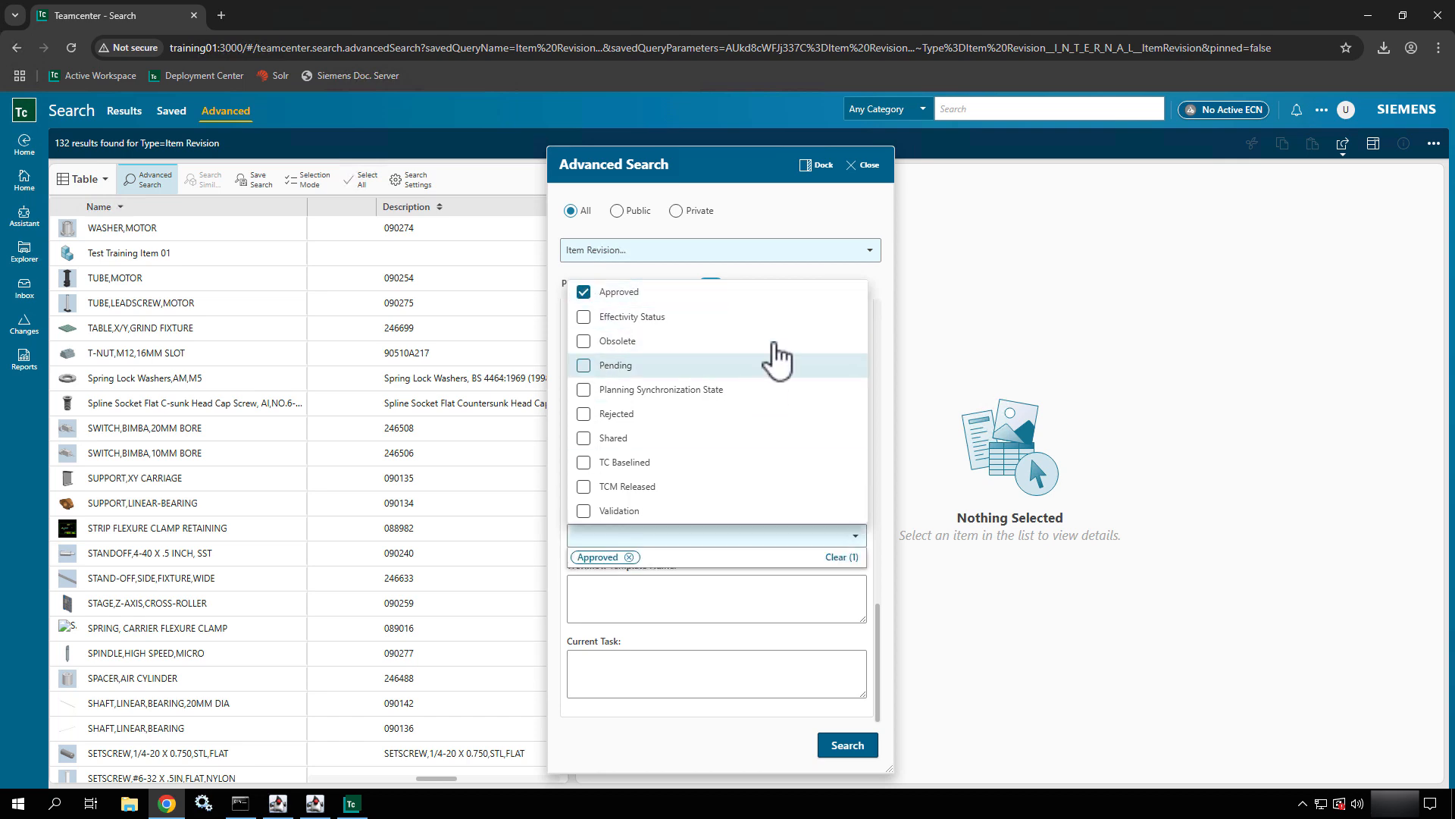
left_click(864, 228)
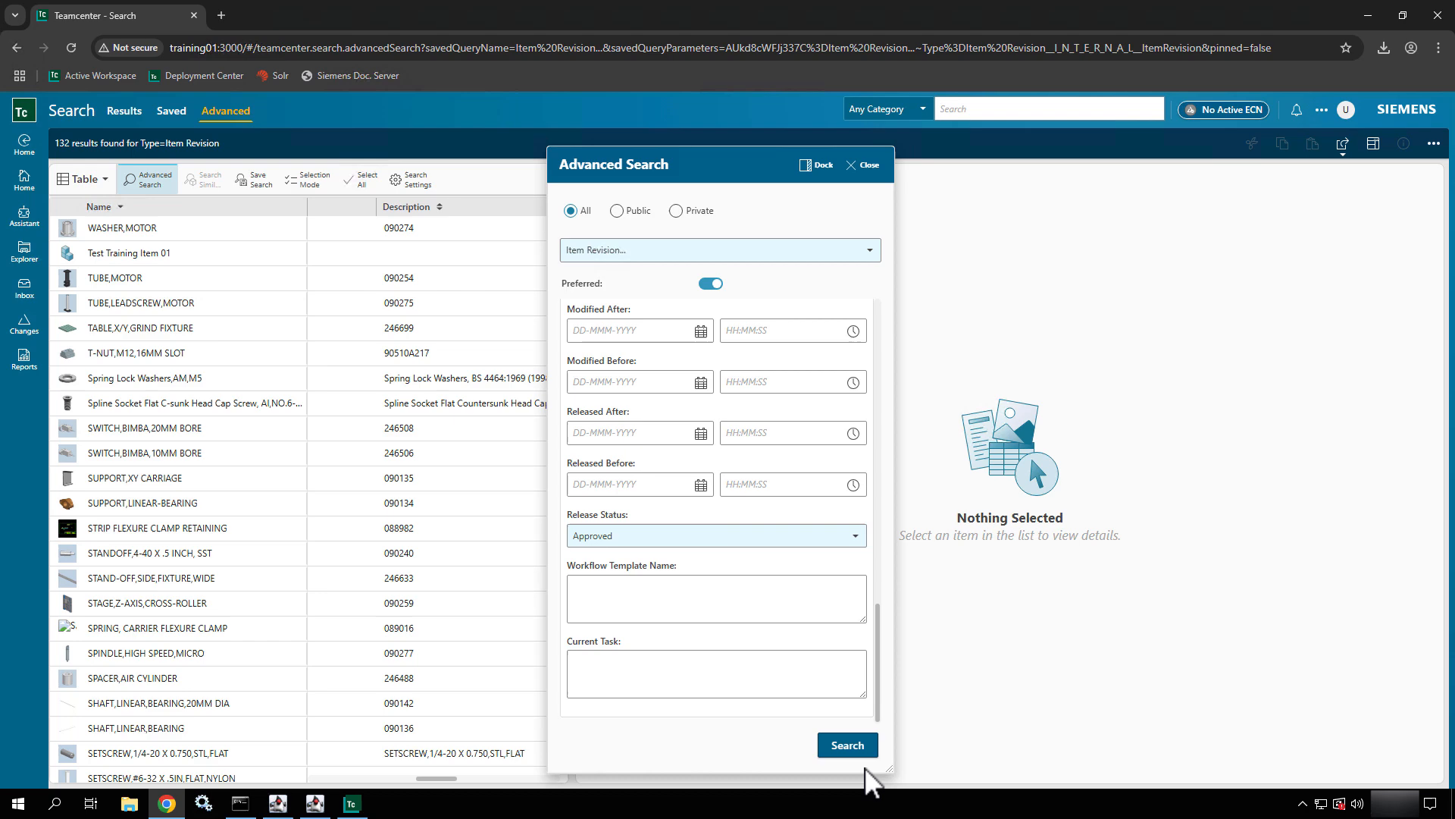
left_click(848, 745)
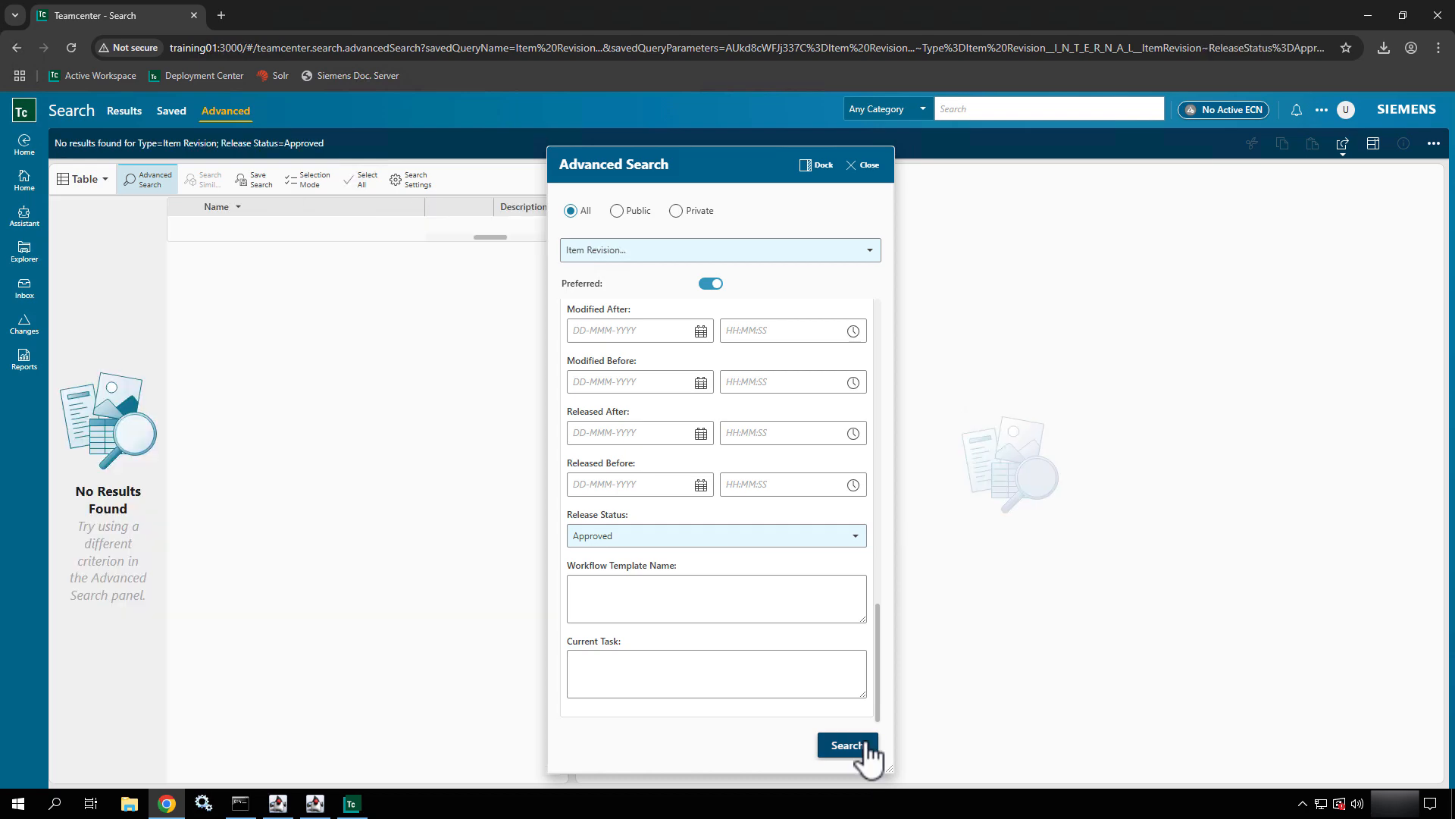
Remove the Approved status criterion and review the current task and workflow template fields
left_click(769, 536)
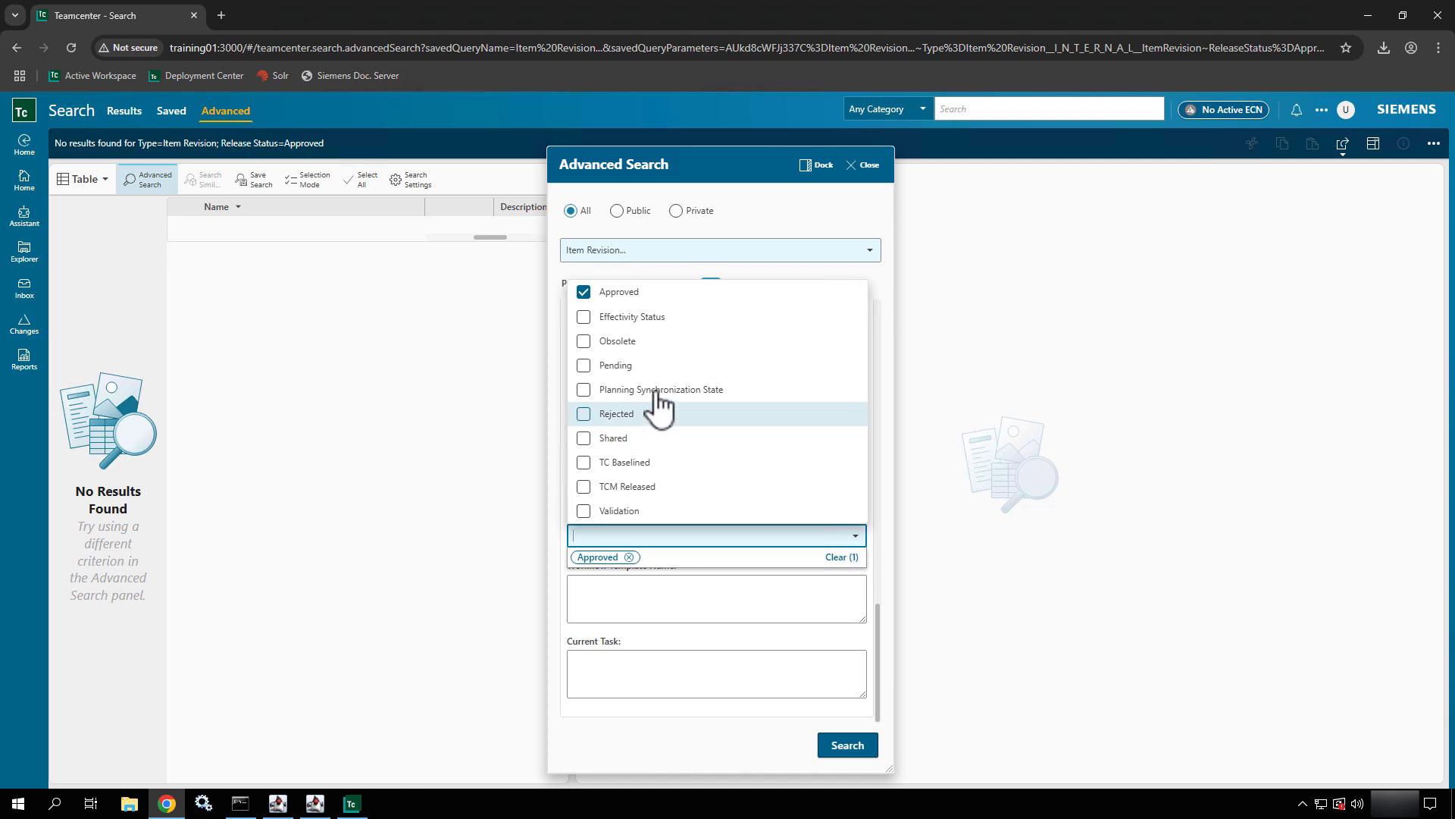
left_click(583, 291)
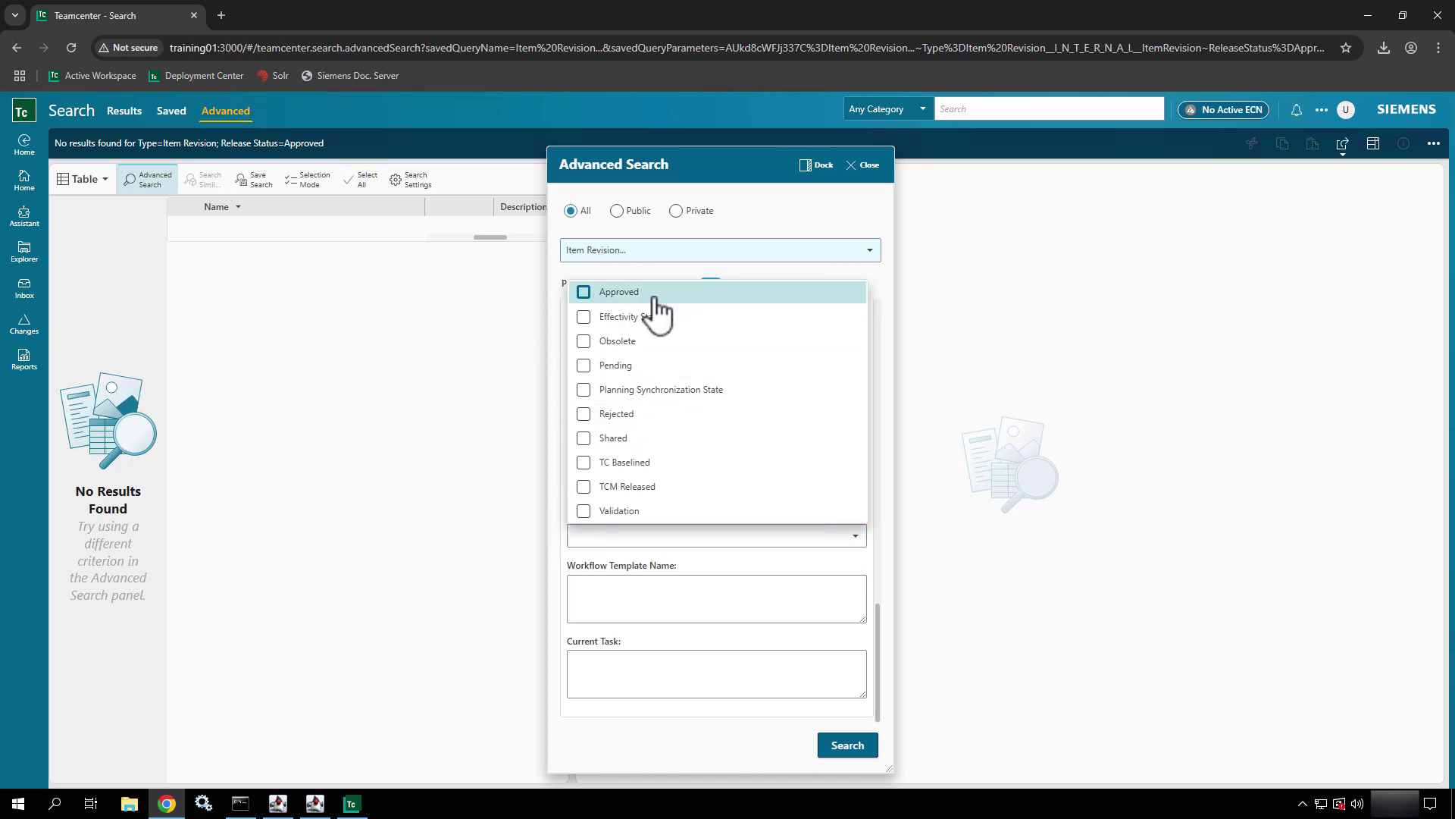
left_click(814, 286)
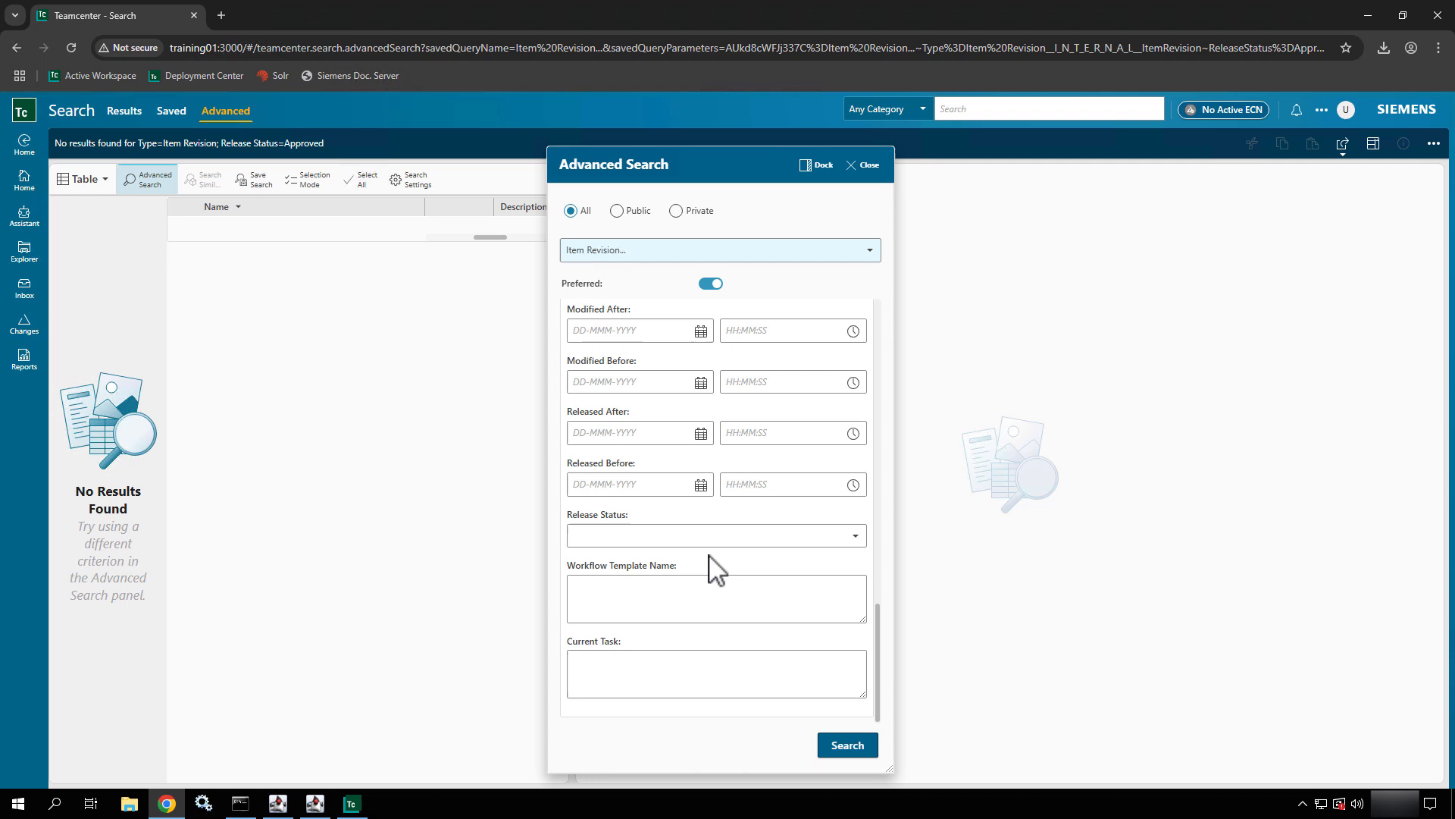
left_click(643, 680)
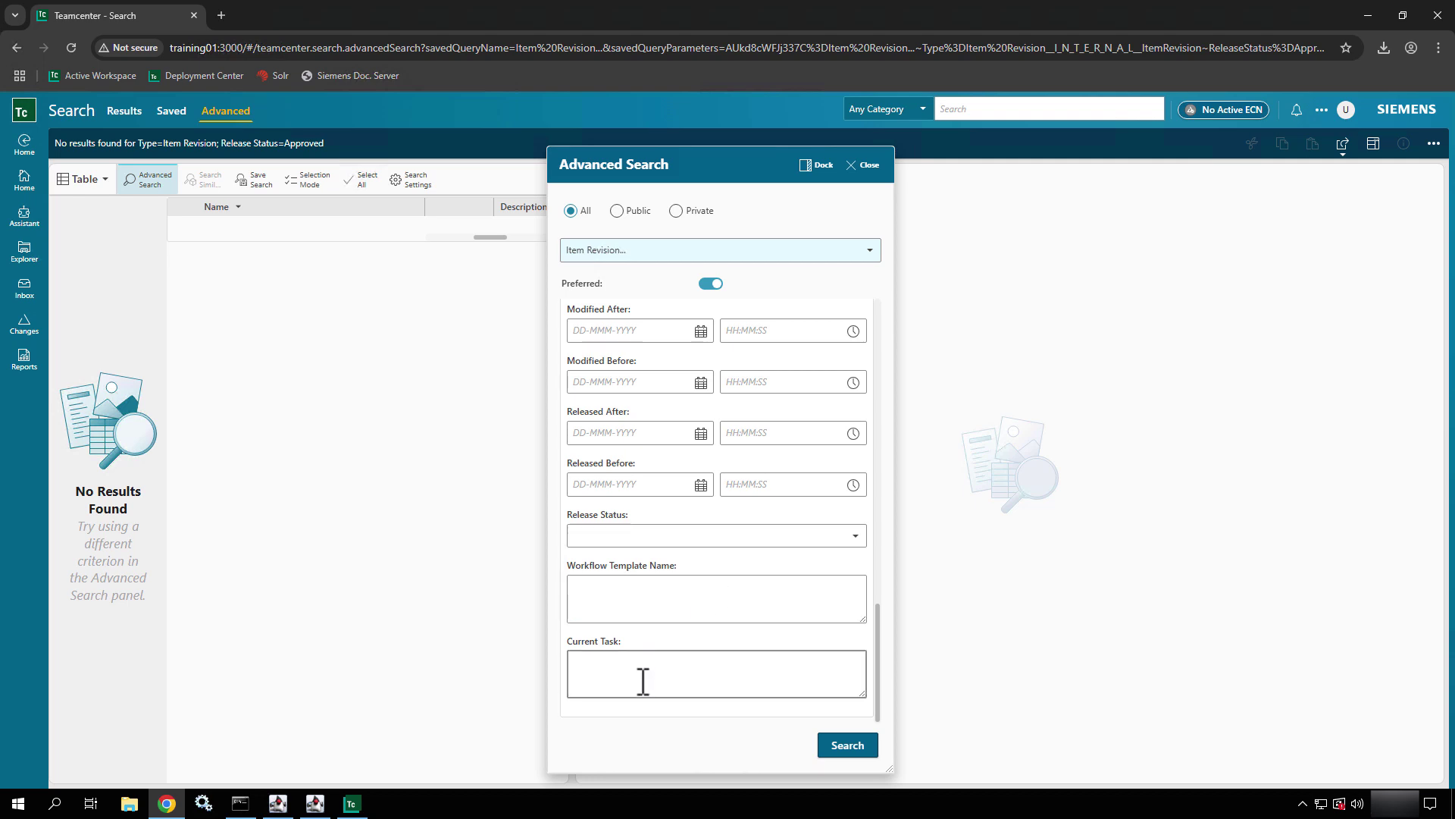
left_click(632, 597)
scroll(632, 590, "down", 5)
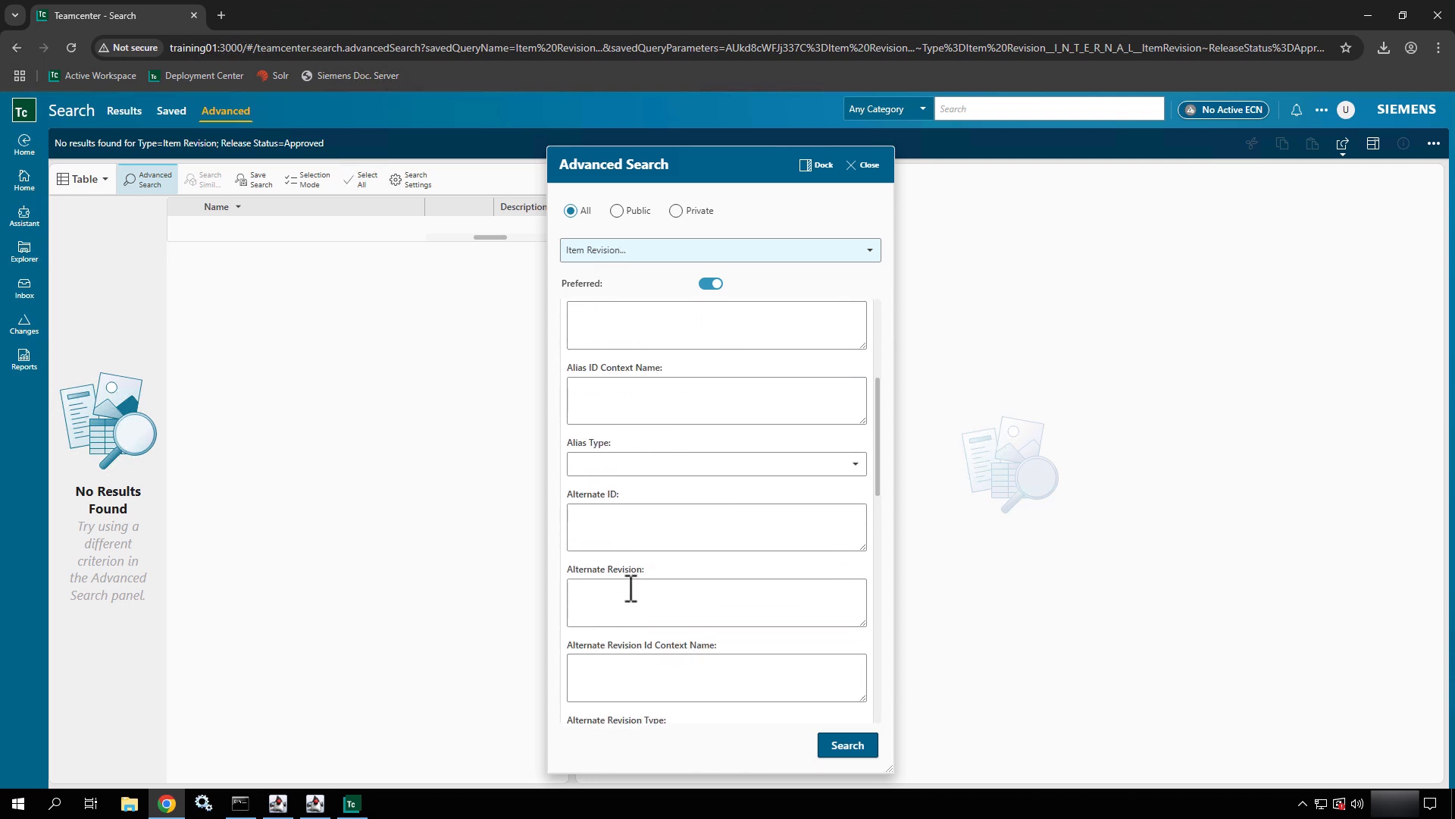
scroll(694, 388, "up", 5)
Search for item revisions whose Name contains *NUT*
left_click(608, 376)
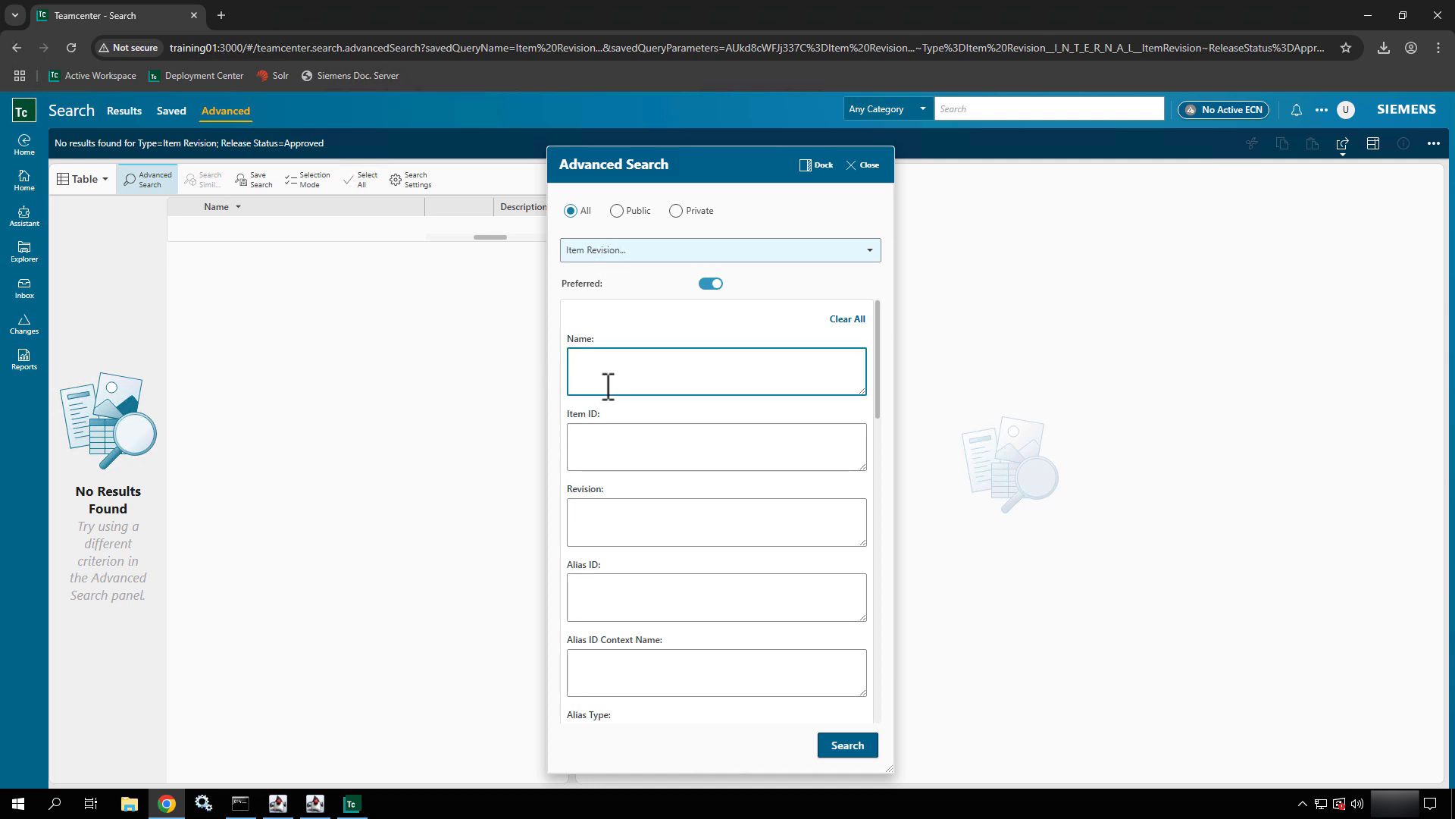
type("*")
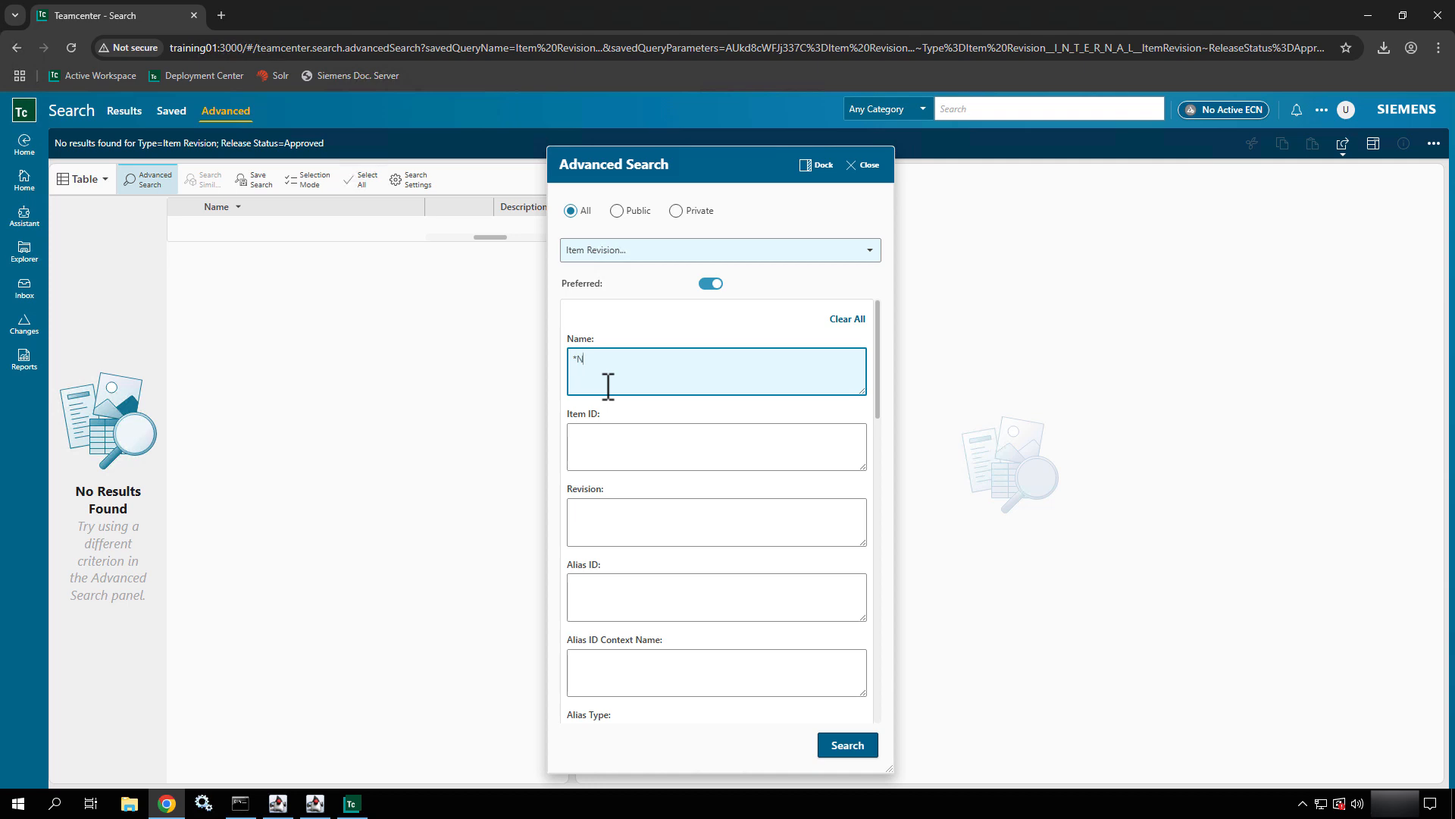
type("NUT*")
key("Return")
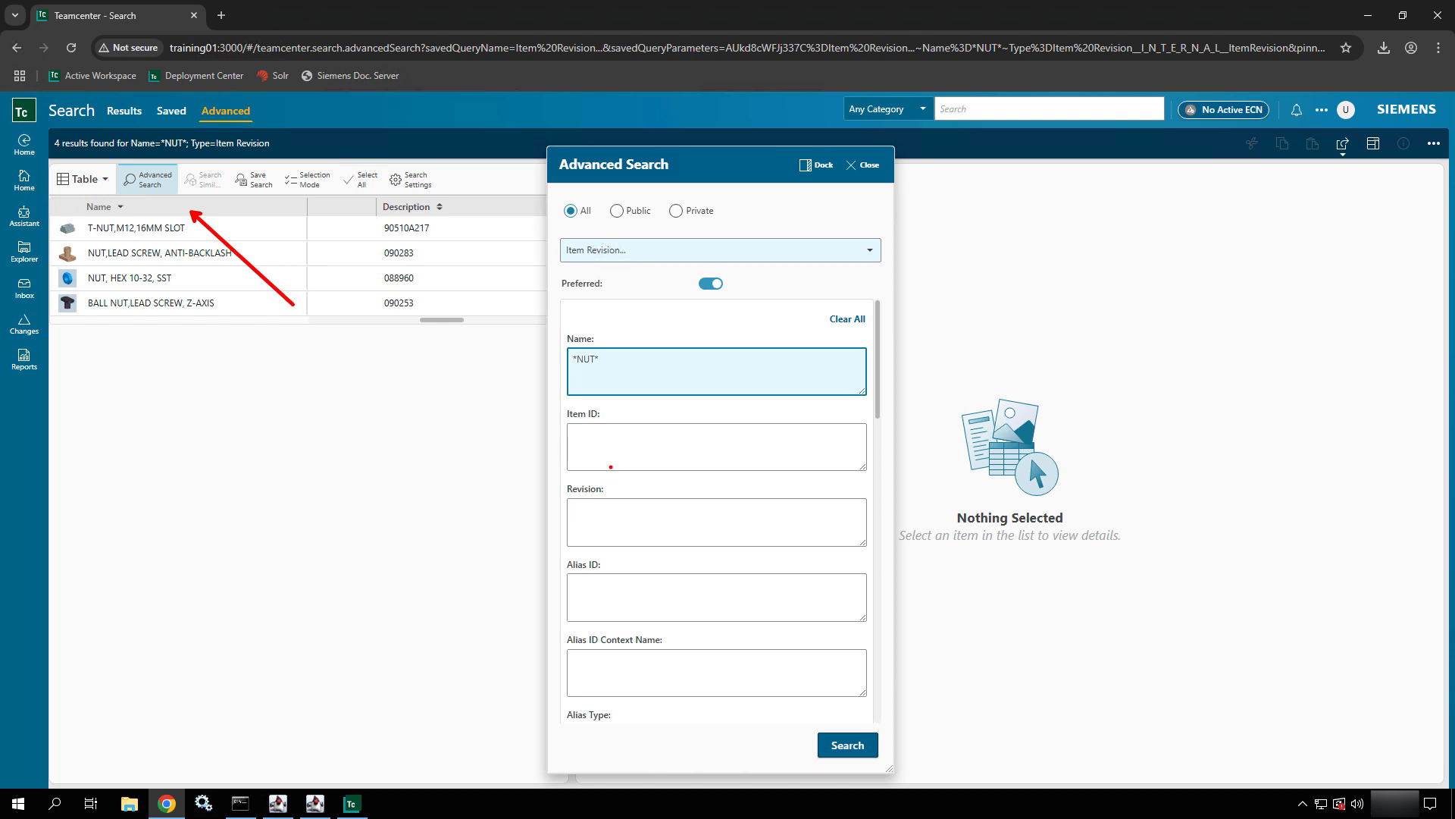
Add Item ID 090* and rerun the search, leaving two lead-screw nut revisions
left_click(611, 455)
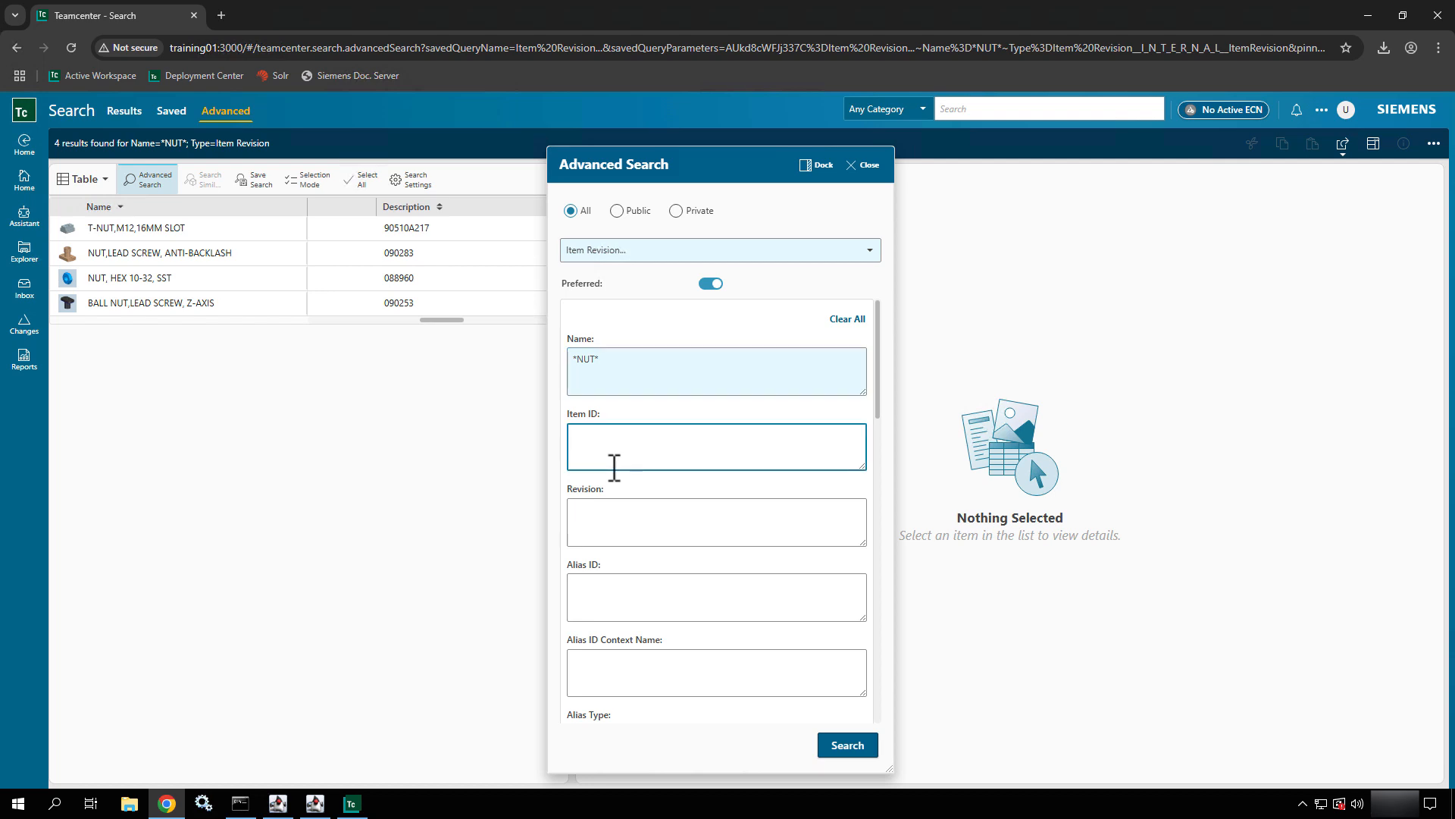
type("090")
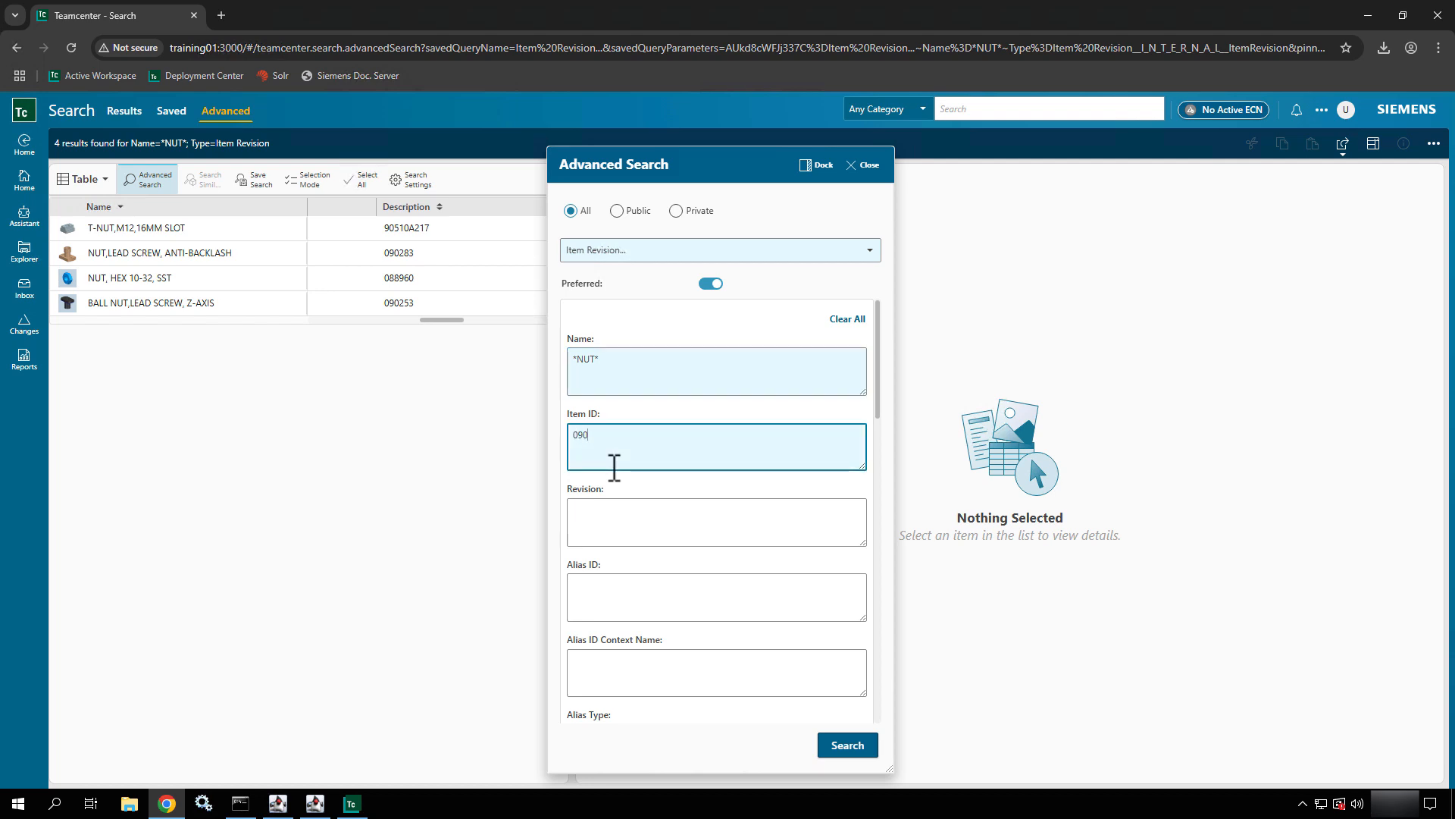
key("Return")
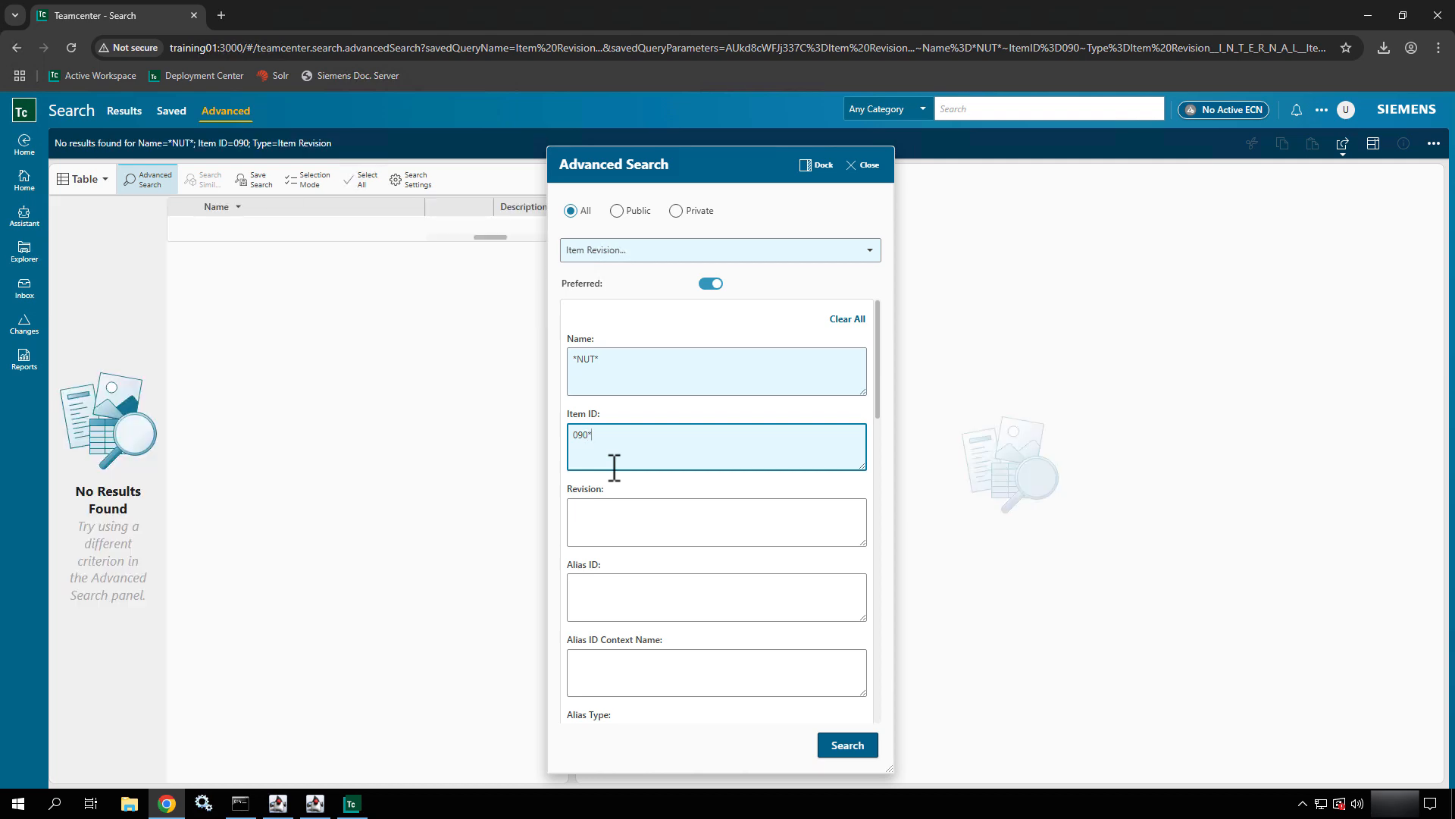
key("Return")
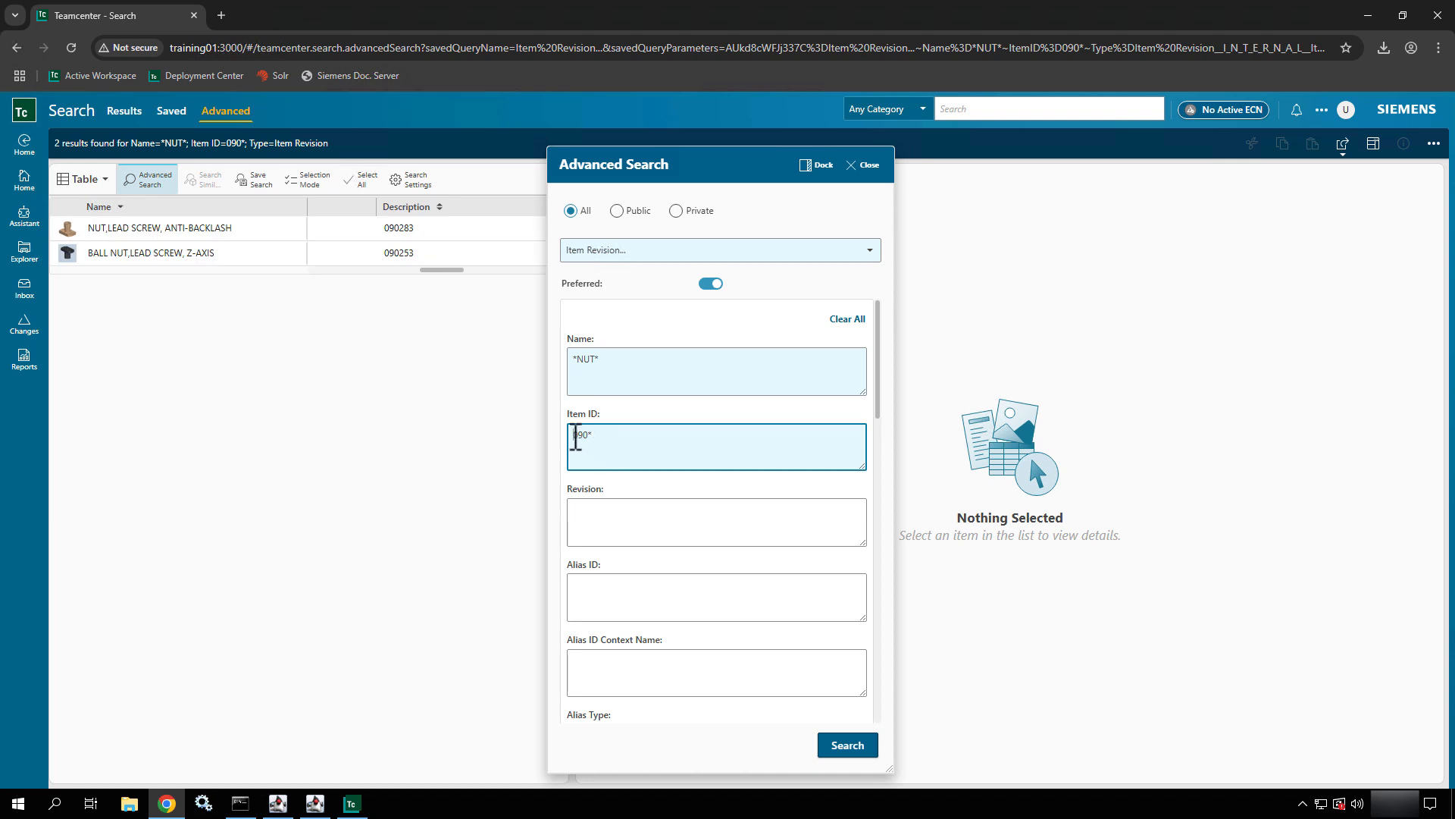
type("*")
key("Return")
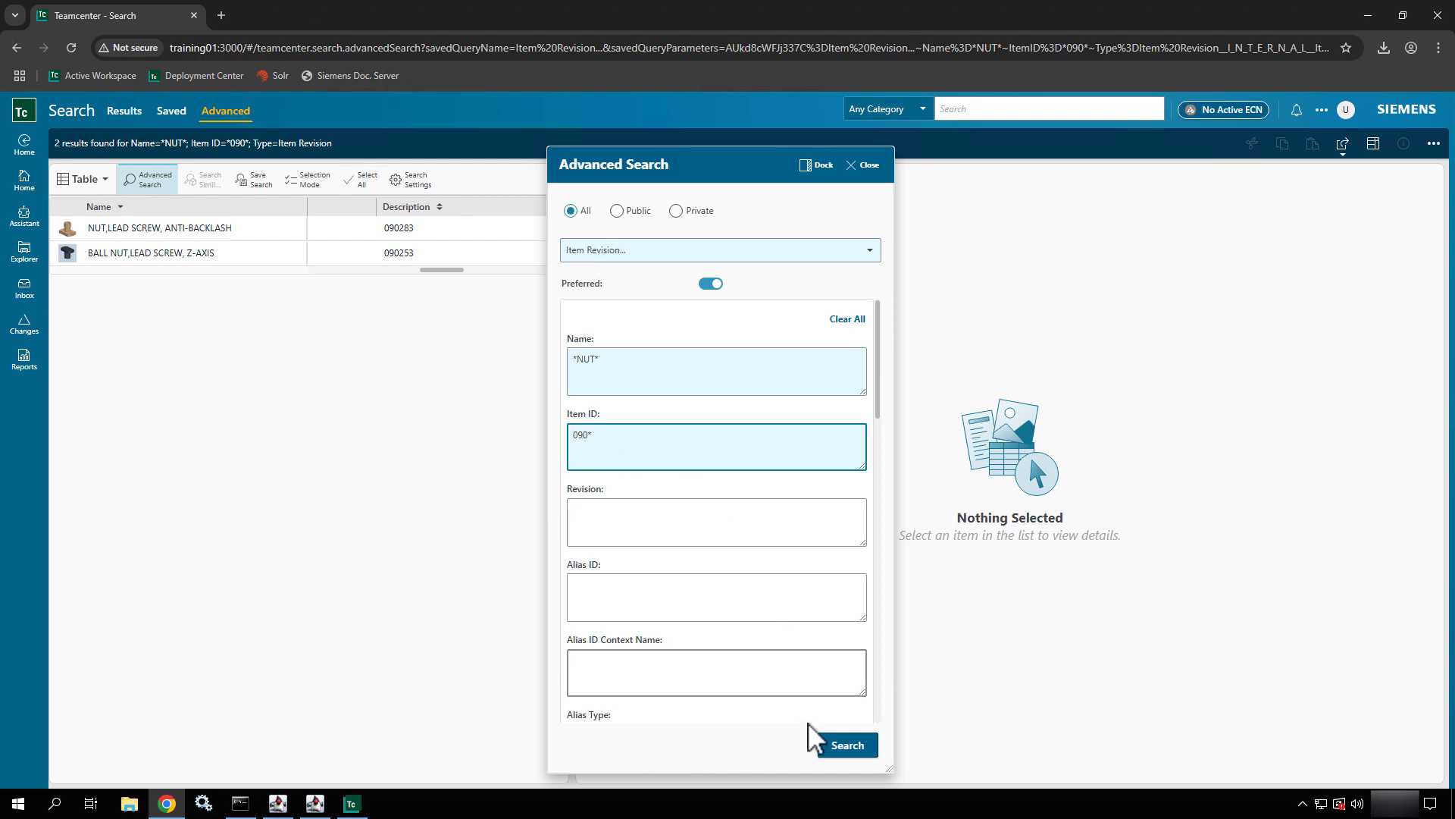
Rerun the search, dismiss the Modified After date picker and turn off the Preferred-only query filter
left_click(847, 744)
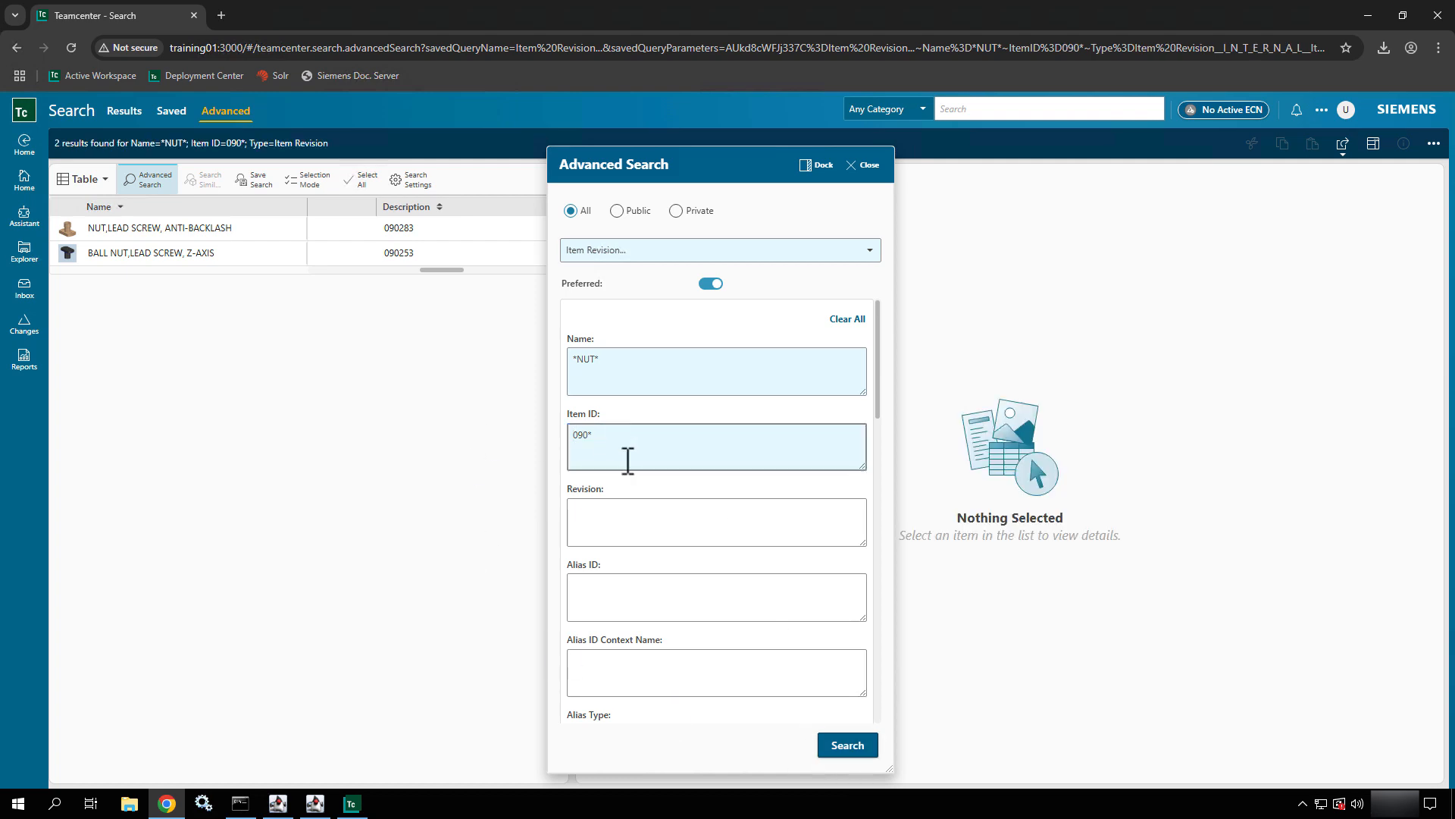
scroll(624, 464, "down", 3)
scroll(624, 464, "down", 5)
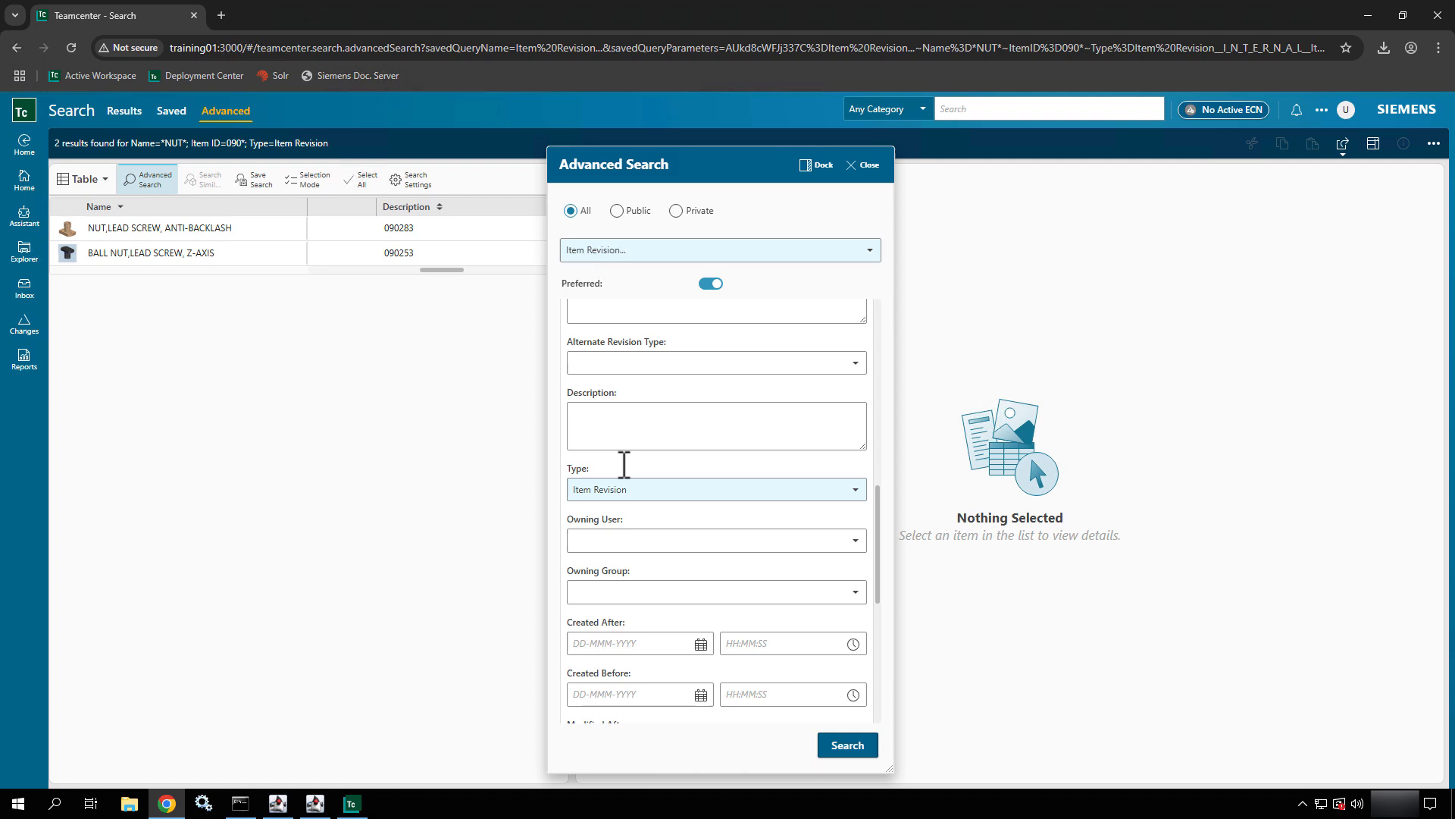
scroll(624, 464, "down", 5)
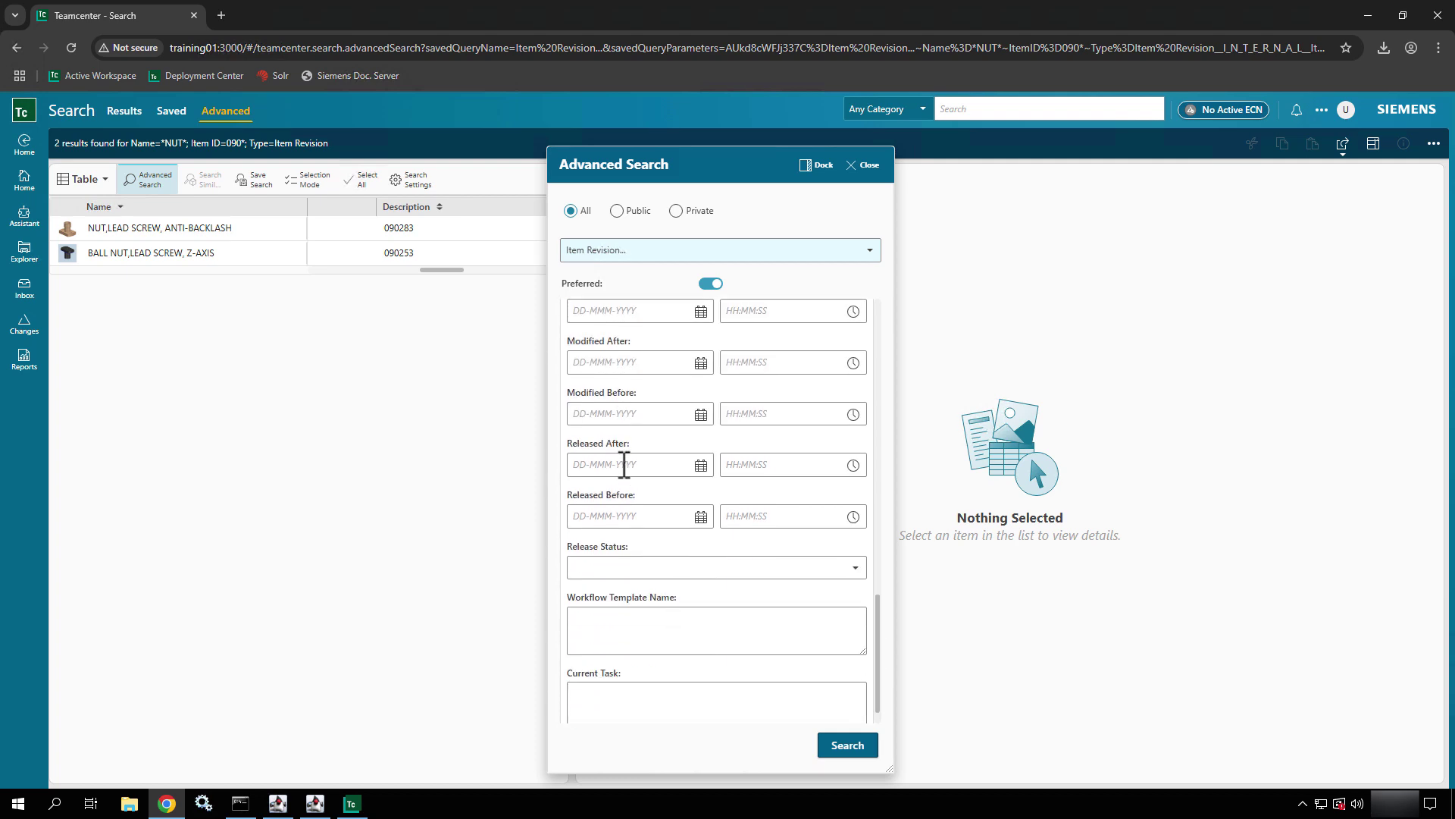
left_click(702, 363)
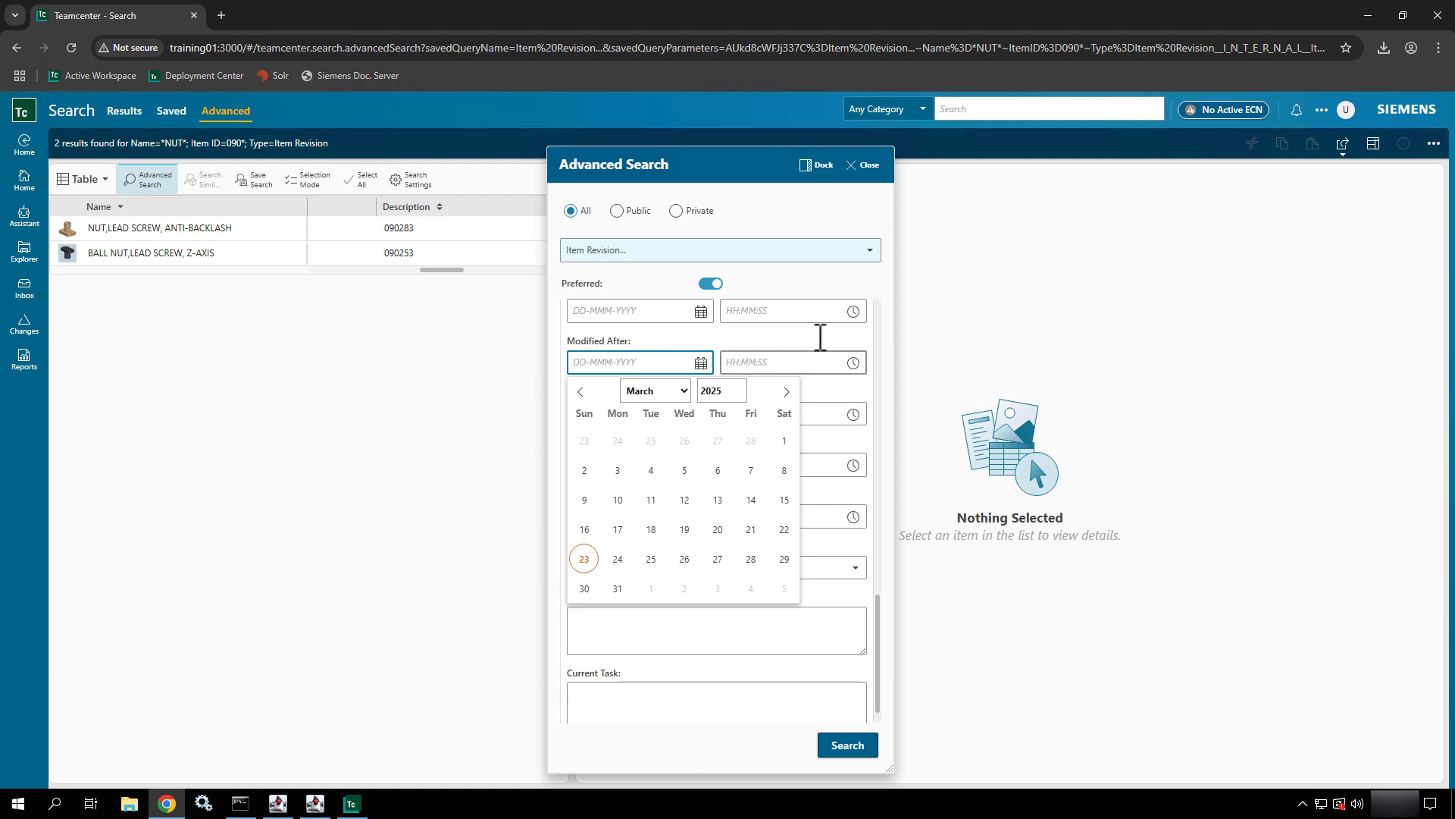
left_click(847, 290)
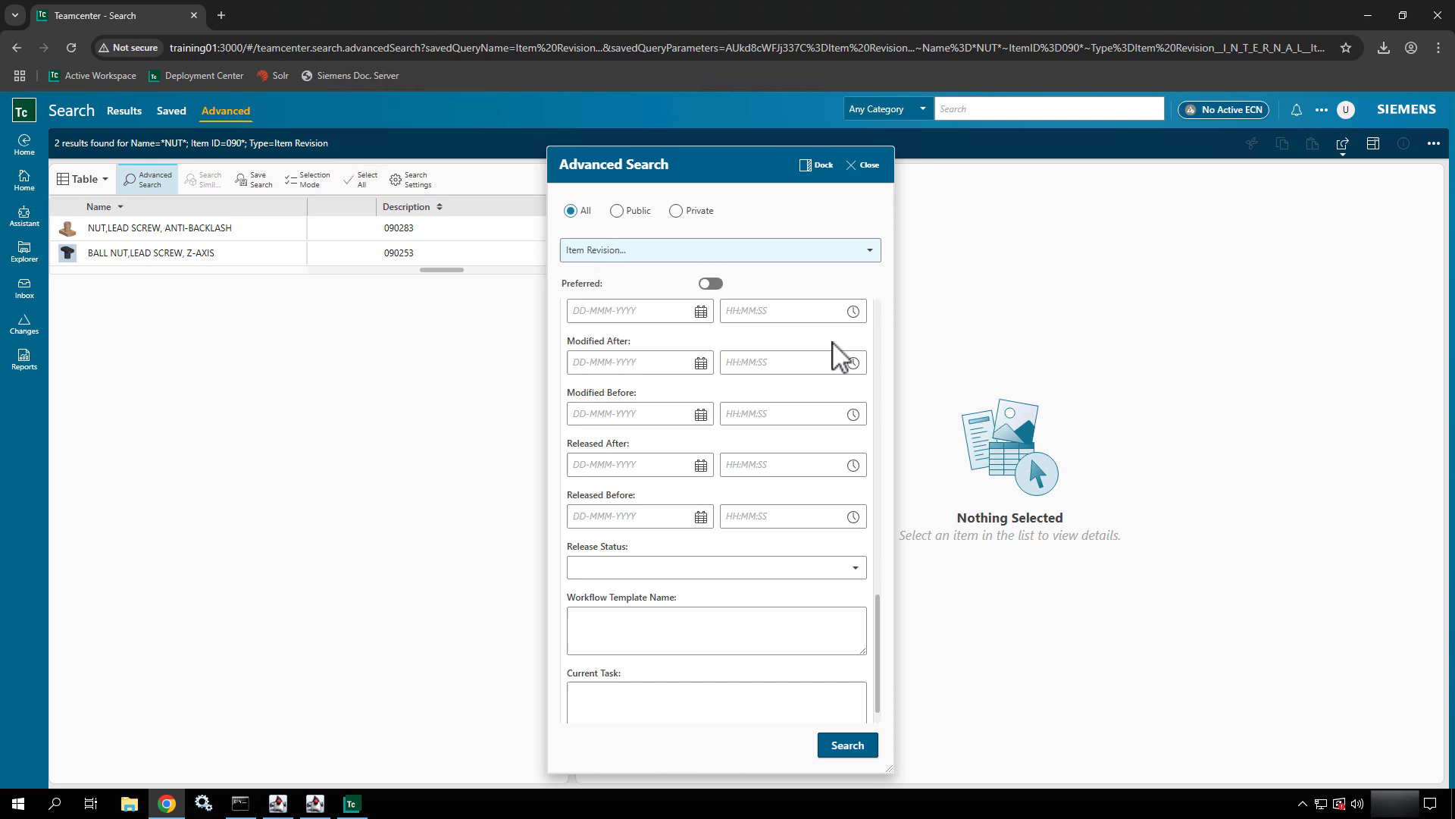
left_click(815, 251)
left_click(816, 251)
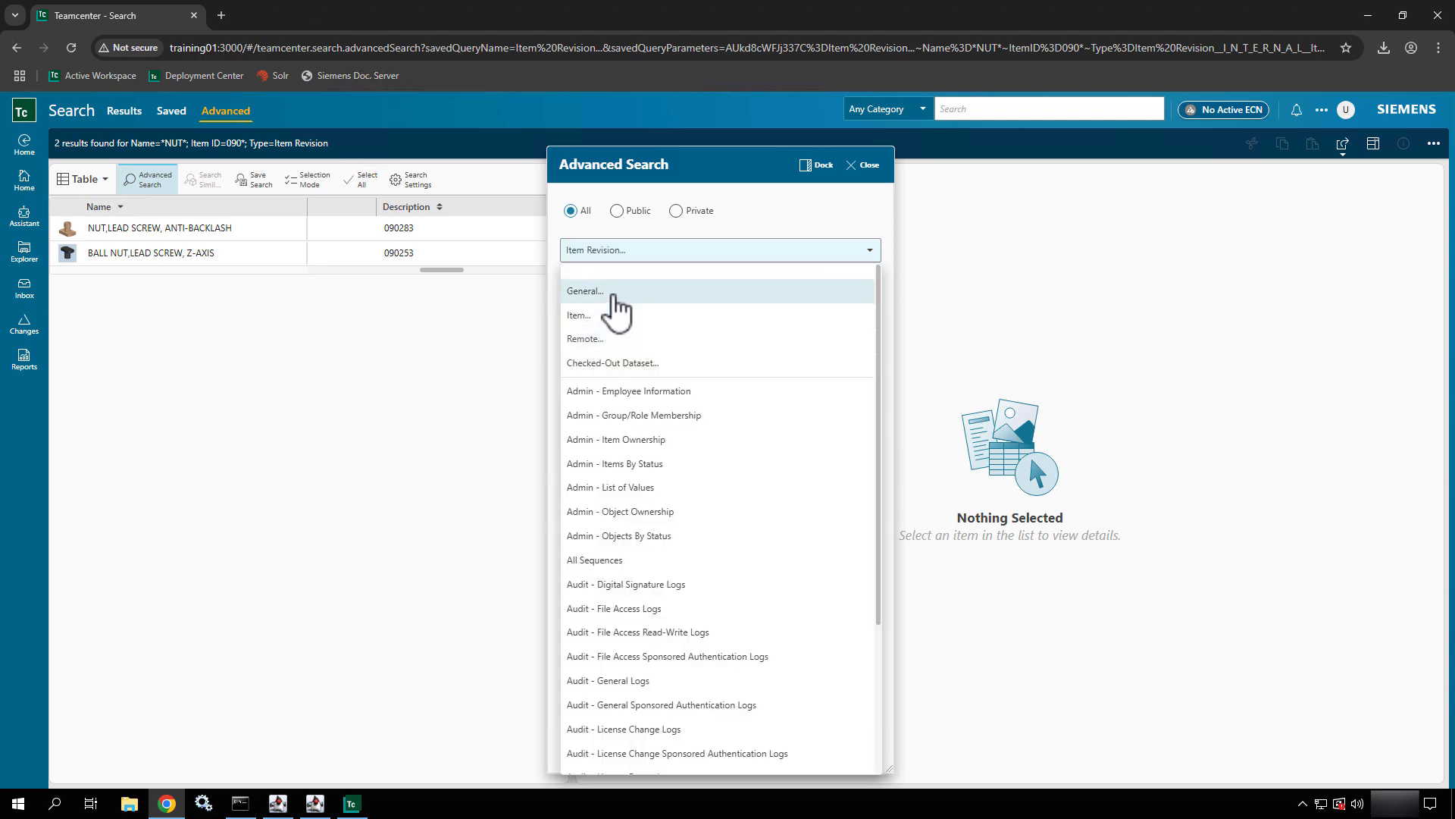
Switch to the General query and set its Type criterion to PDF
left_click(583, 291)
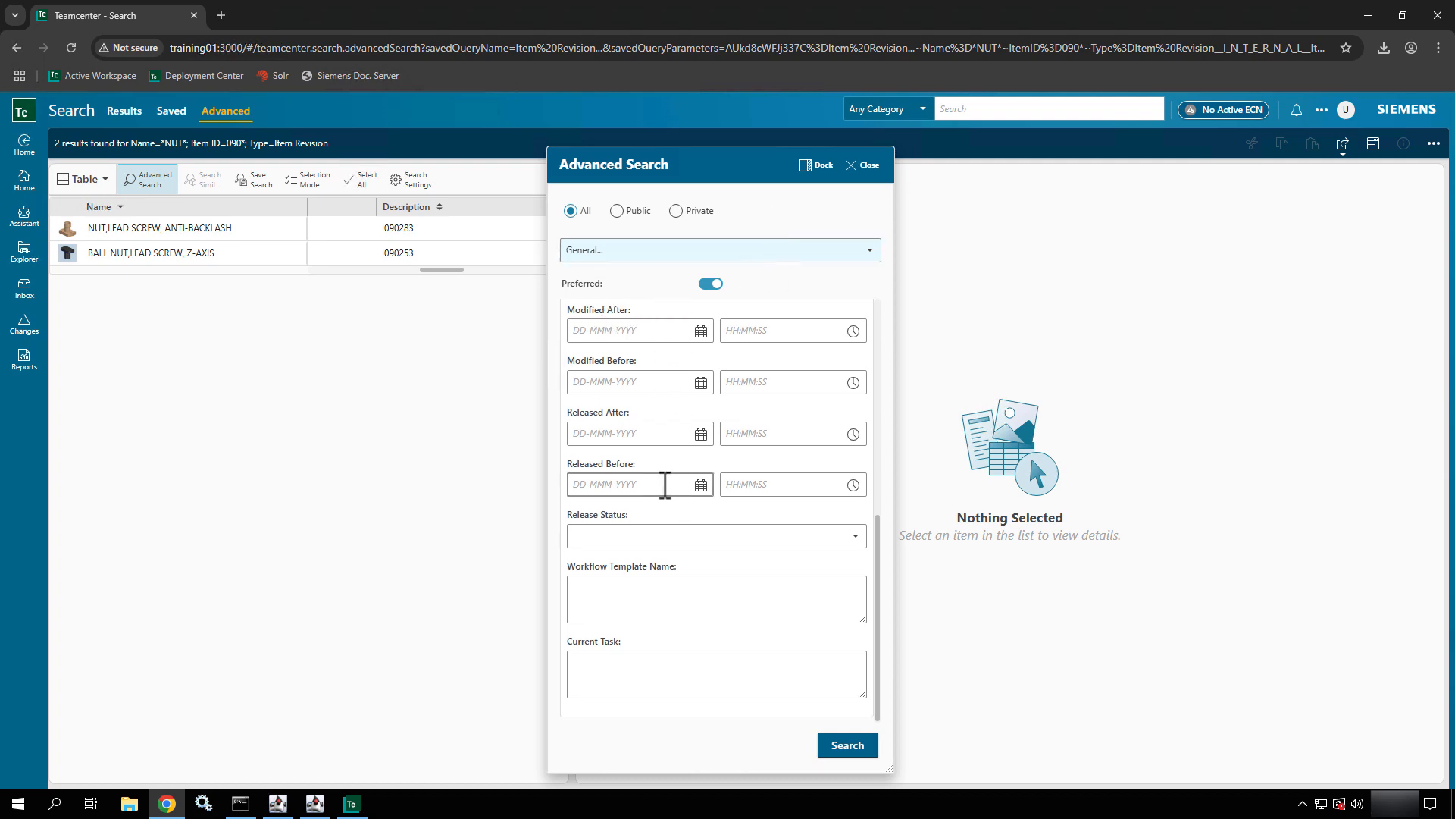
scroll(665, 484, "up", 5)
scroll(665, 484, "up", 3)
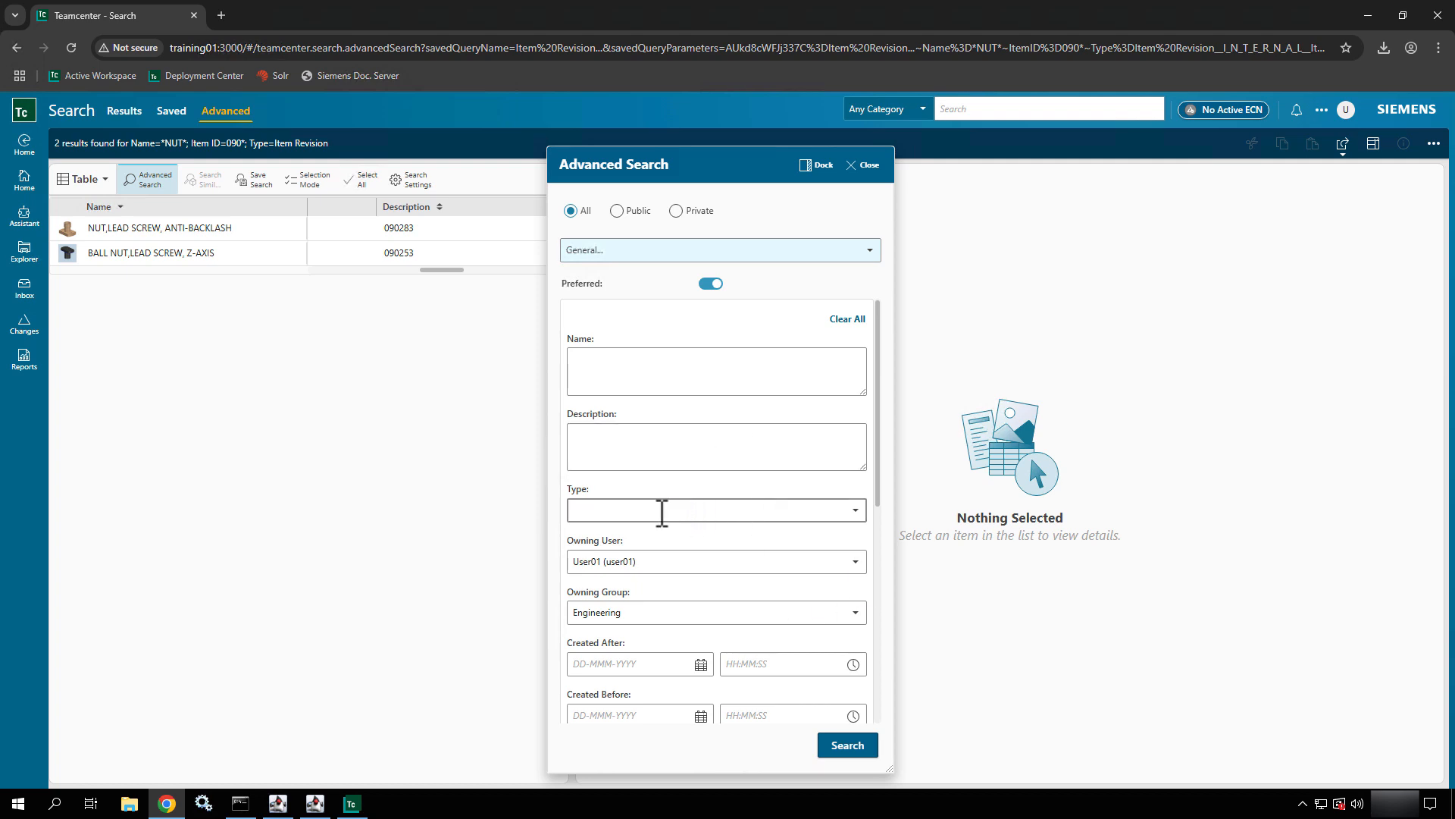
left_click(661, 508)
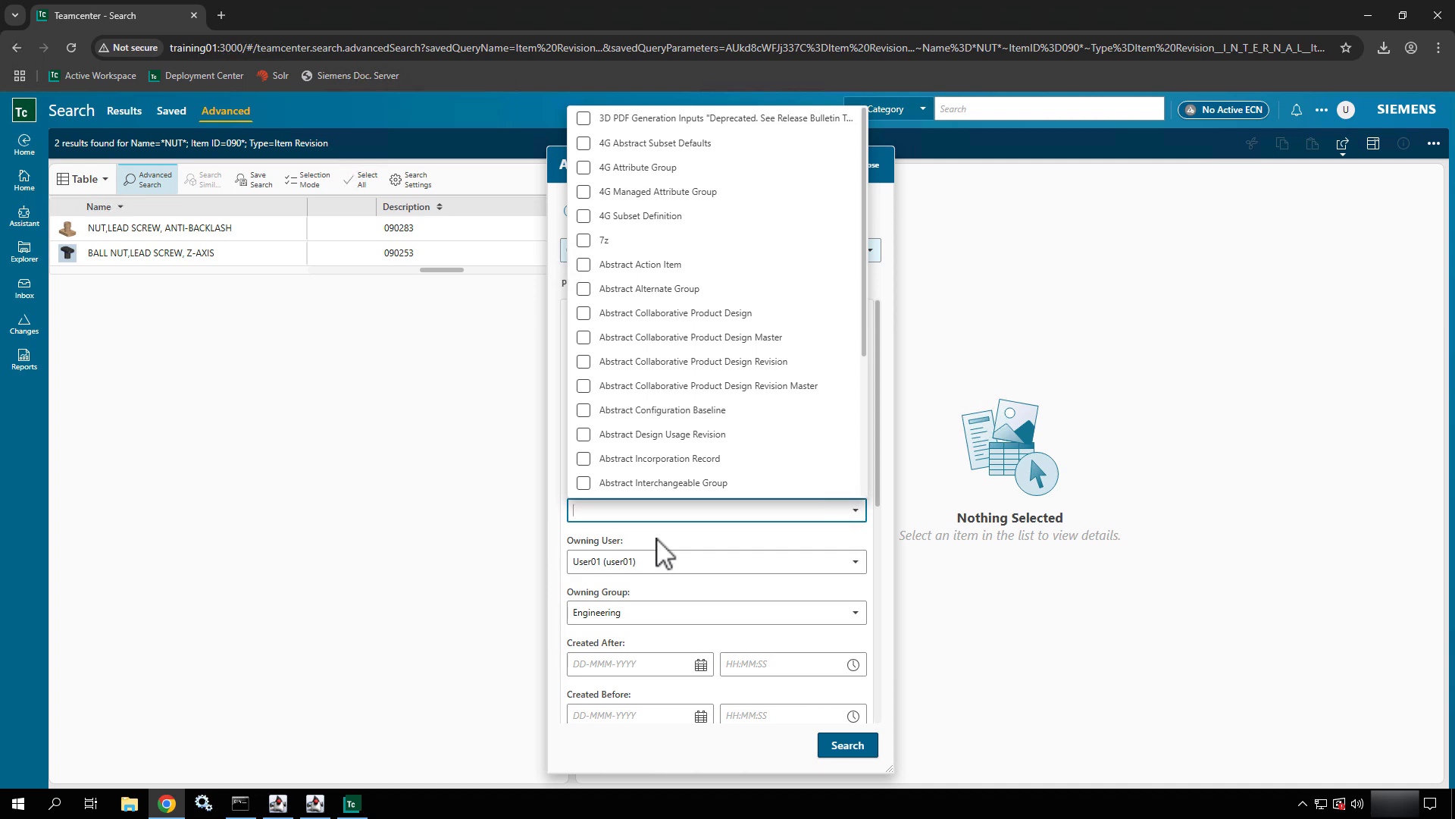
type("PDF")
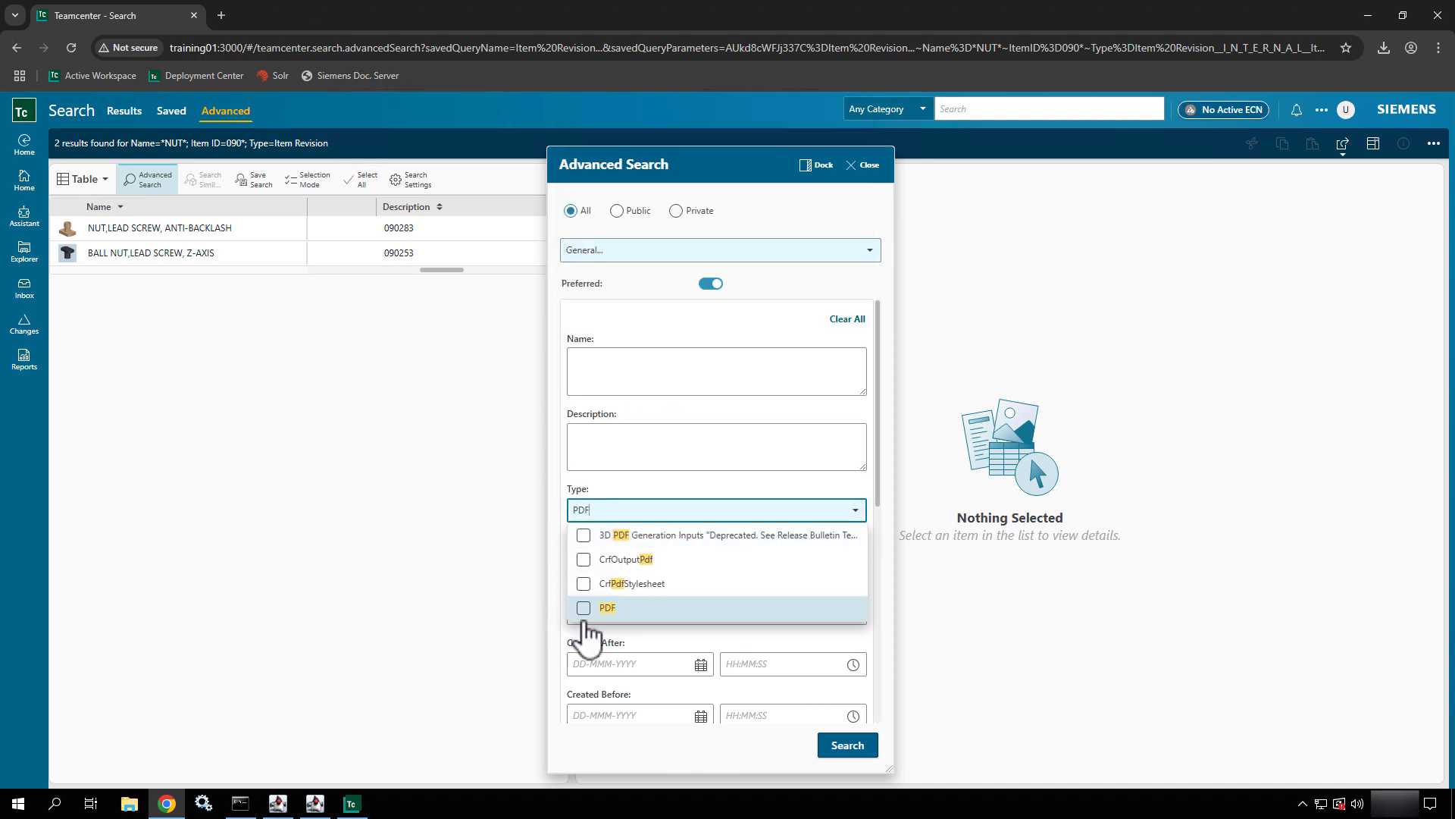
left_click(584, 607)
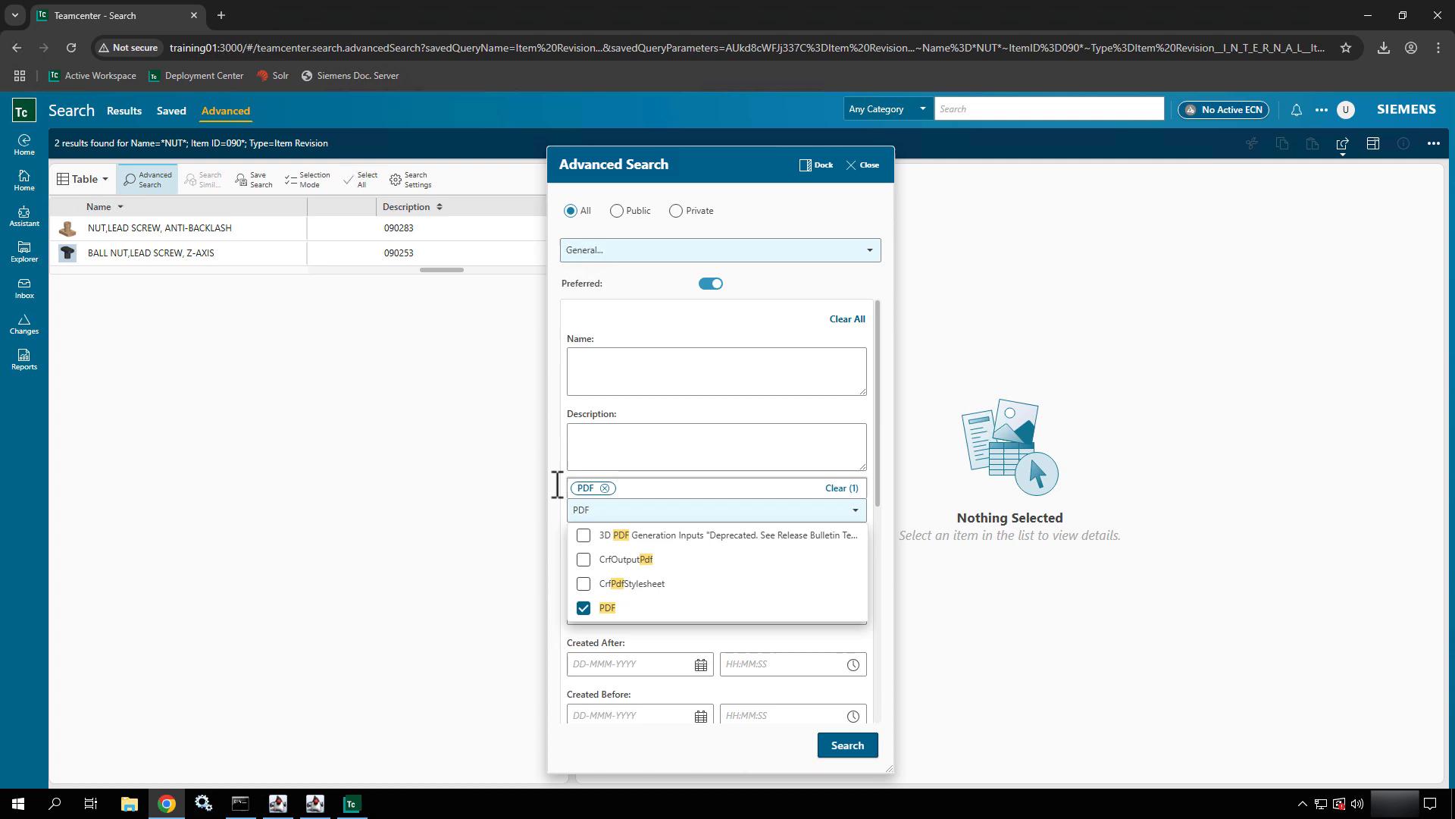
left_click(571, 459)
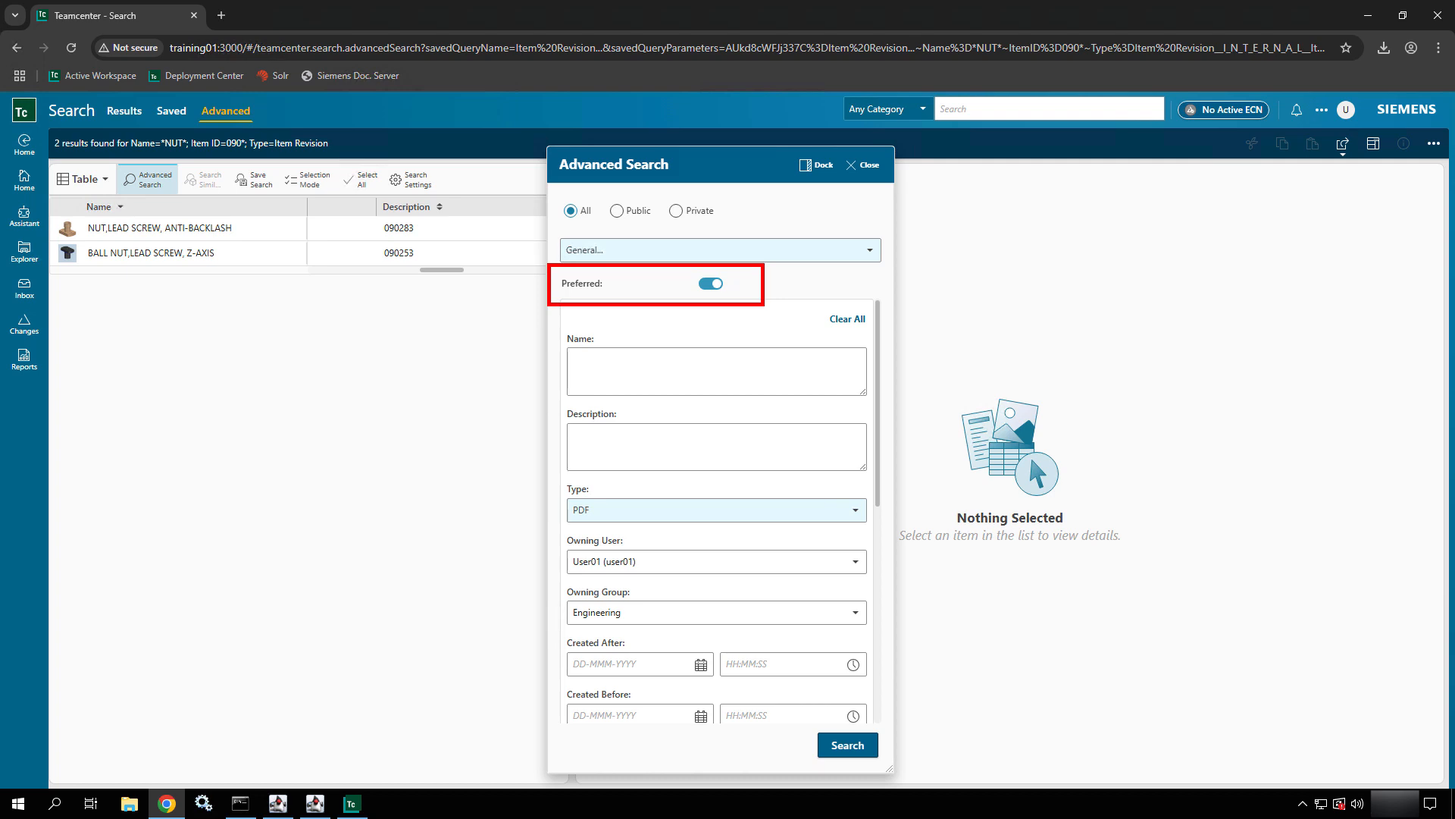
left_click(871, 250)
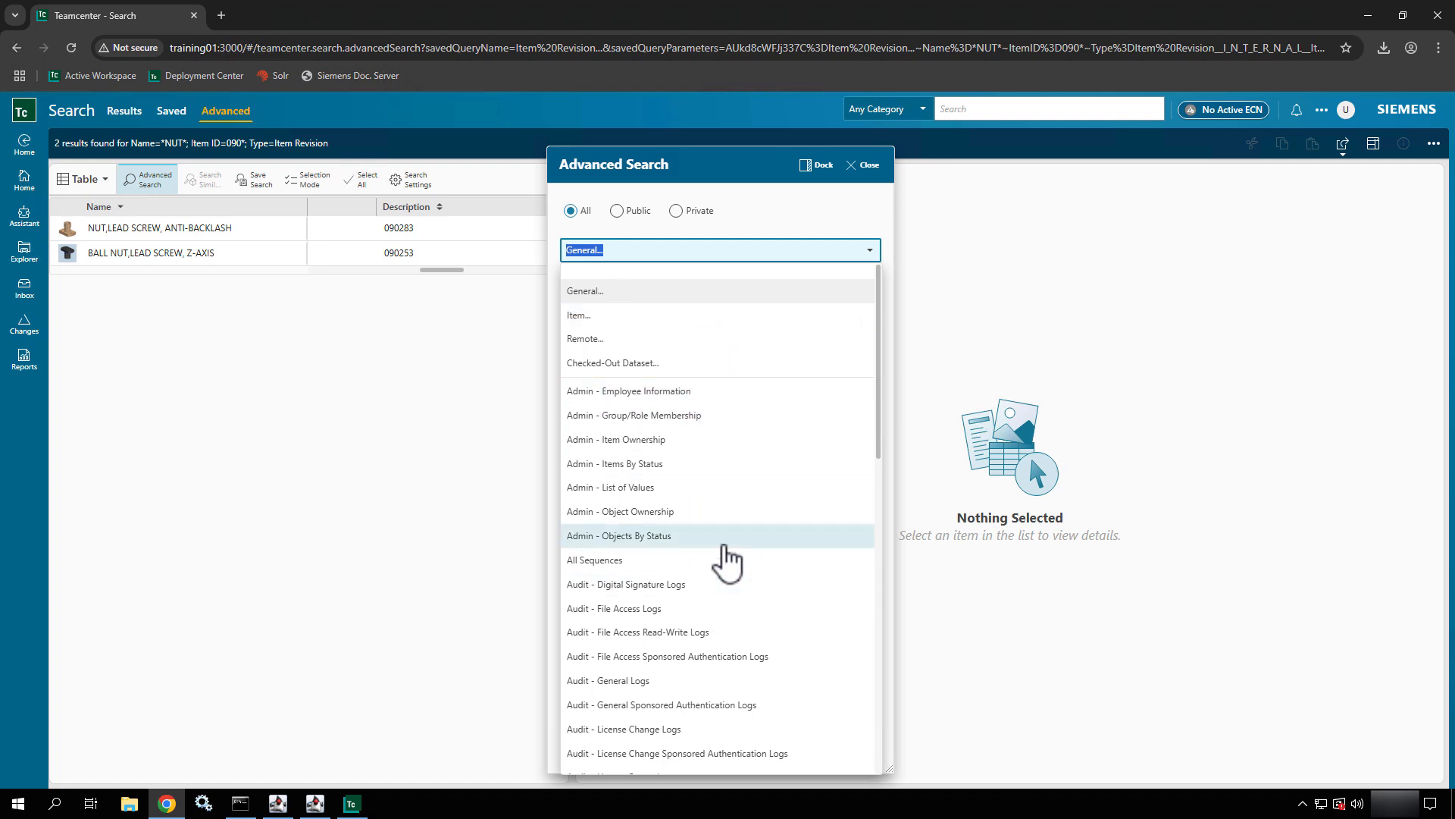
scroll(728, 558, "down", 8)
scroll(728, 558, "down", 6)
scroll(727, 558, "down", 6)
scroll(728, 558, "up", 15)
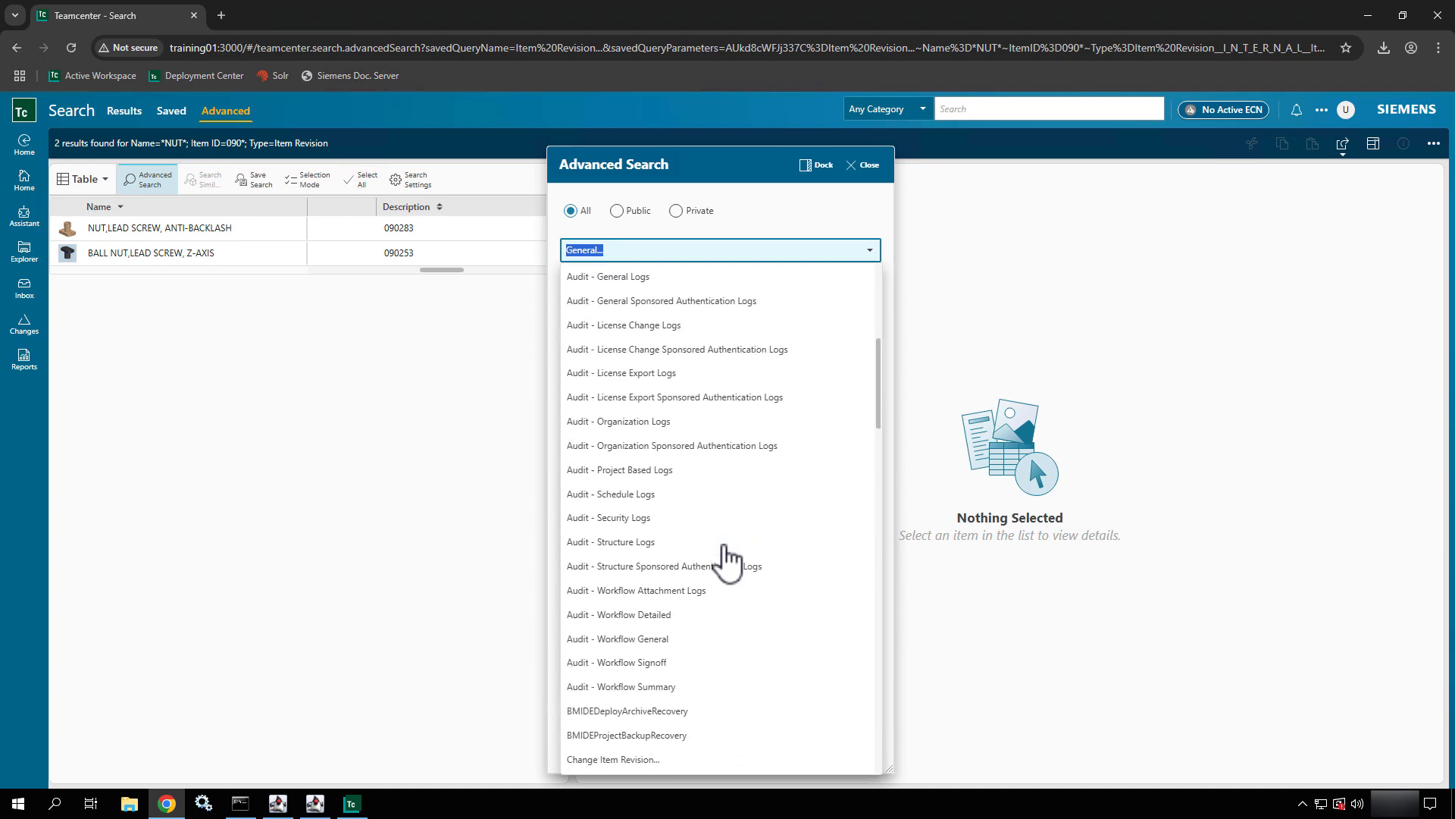
scroll(728, 557, "up", 5)
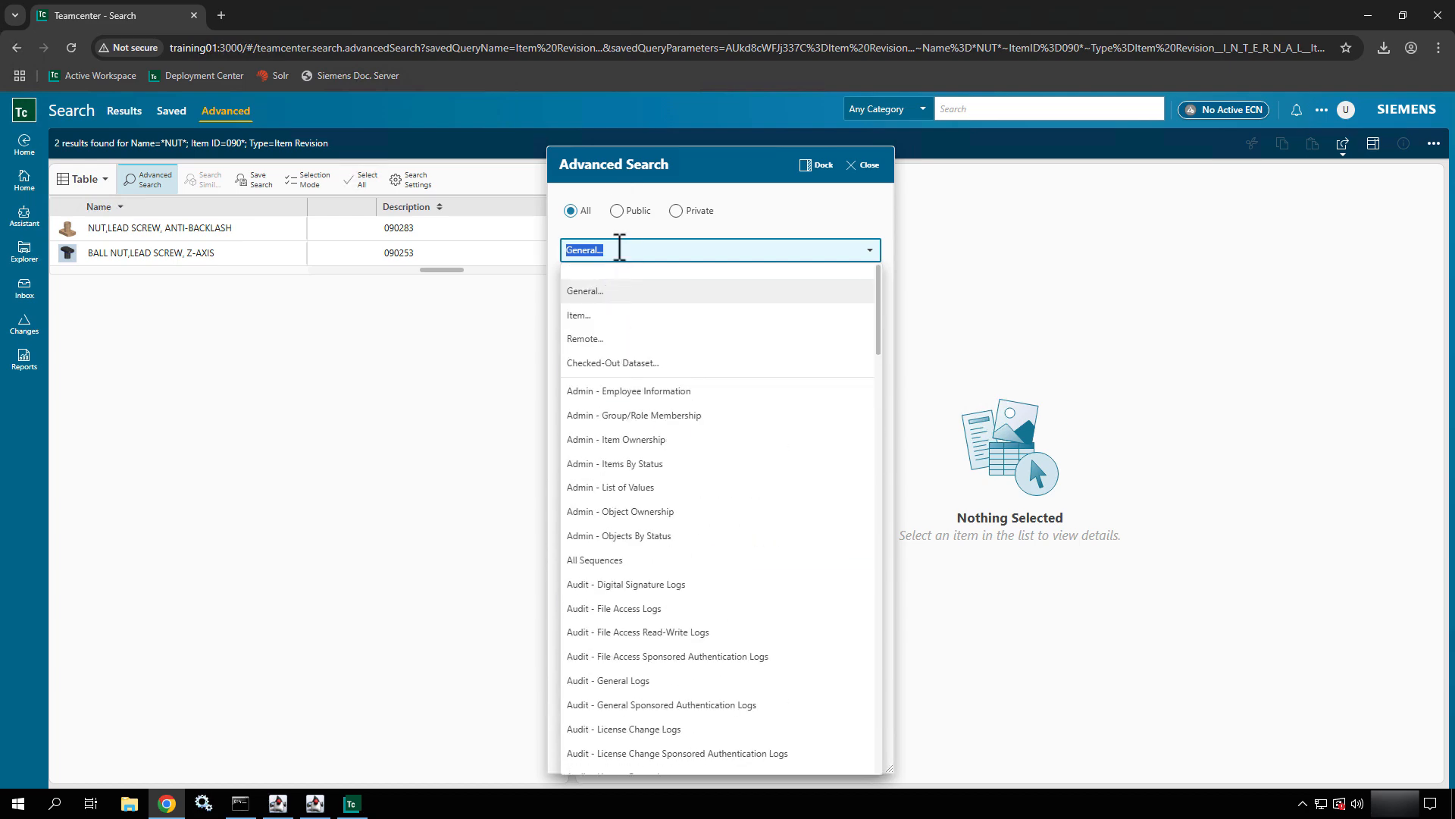
Replace General with the Dataset Name query in the query combo box
left_click_drag(620, 248, 582, 258)
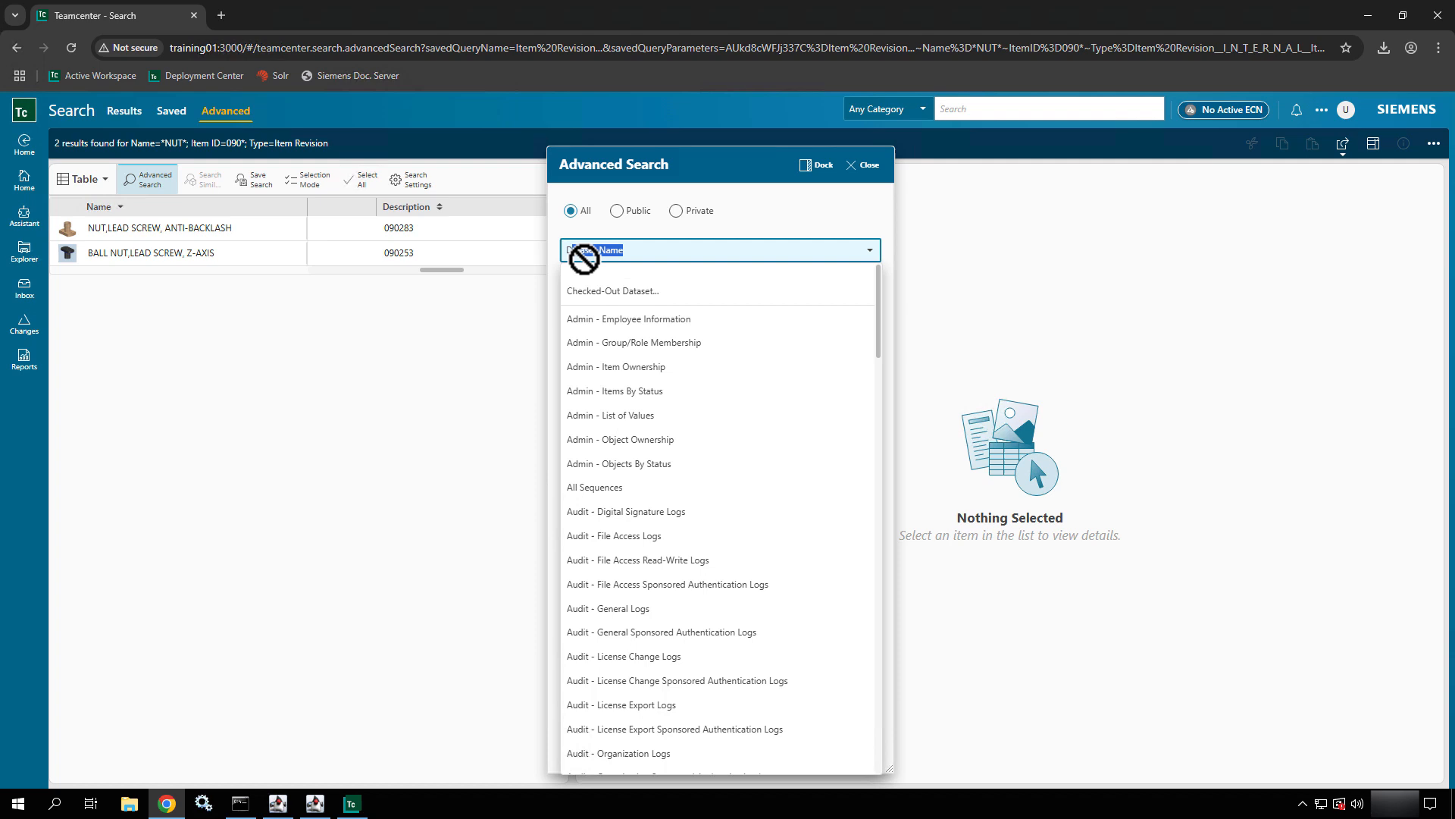
key("BackSpace")
type("Dataset")
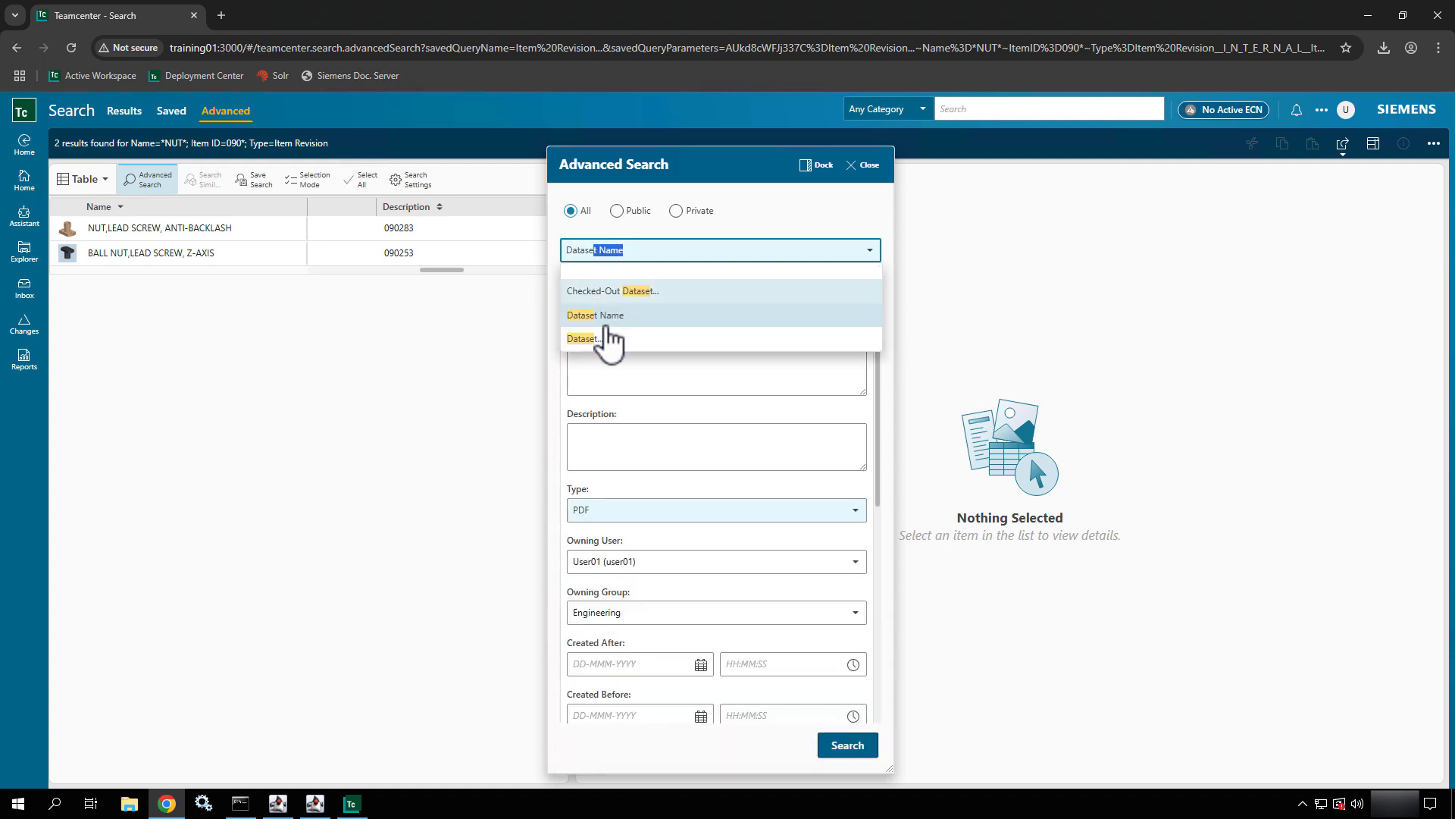
left_click(598, 315)
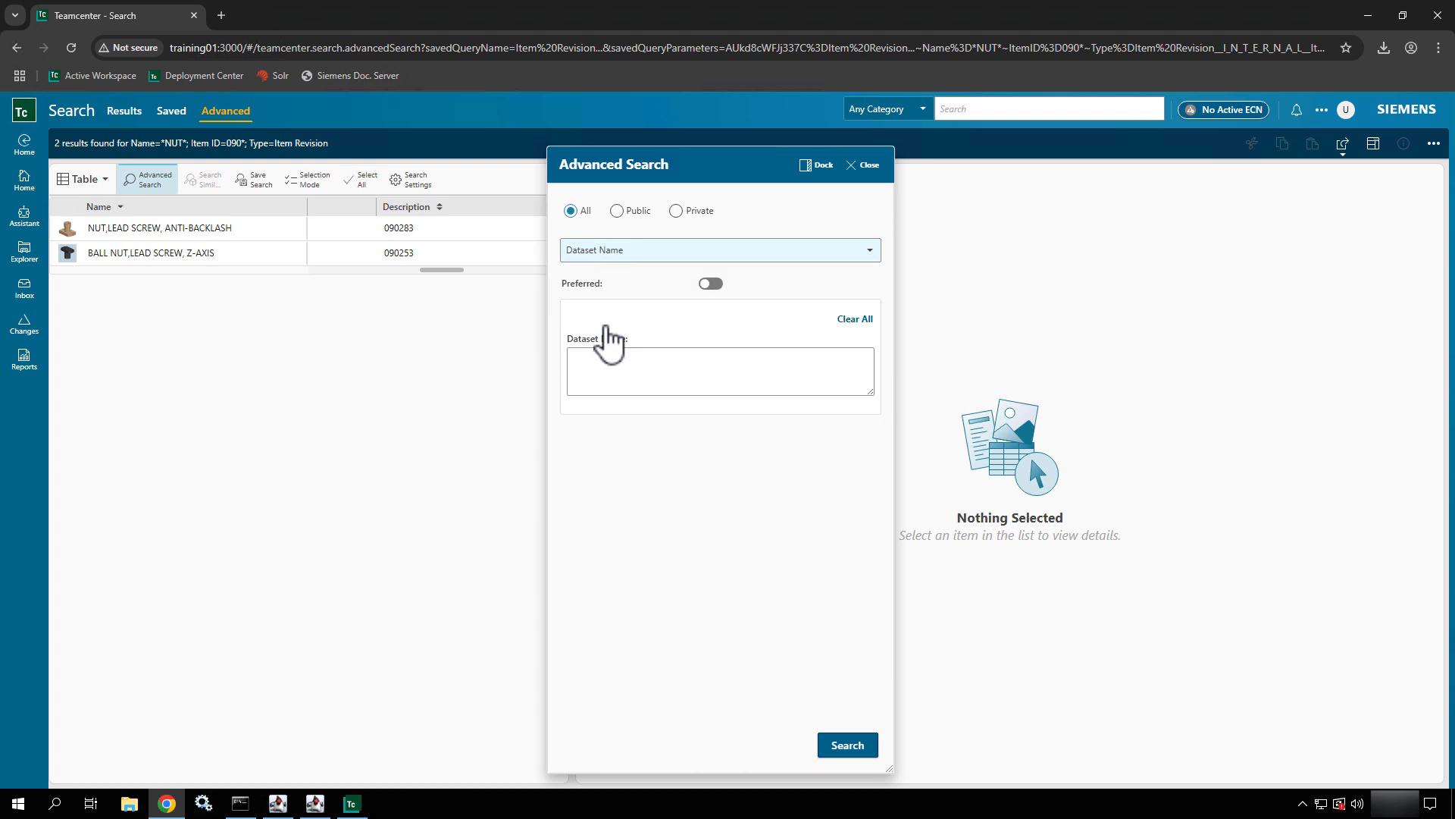
left_click(875, 256)
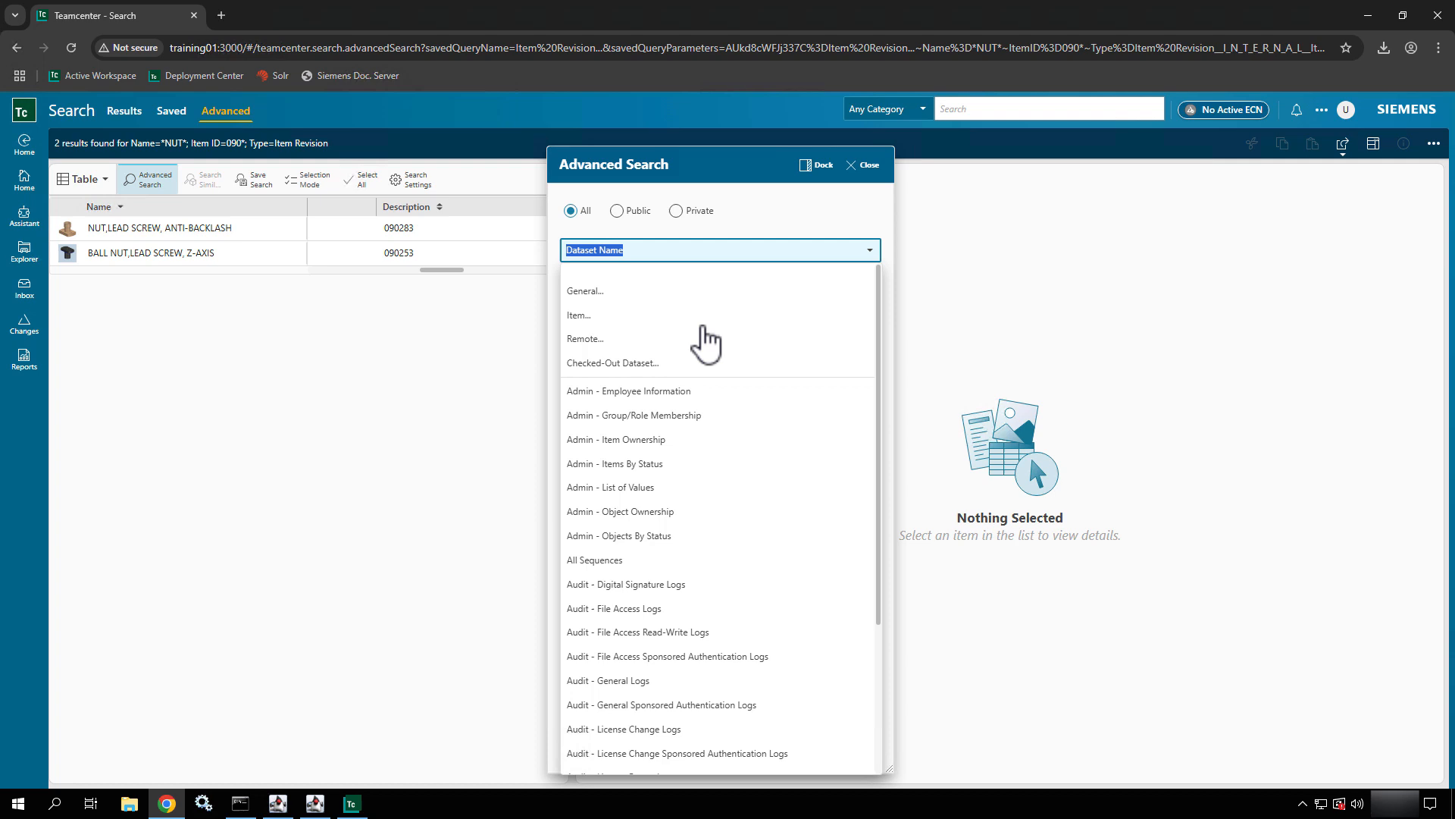
left_click(757, 228)
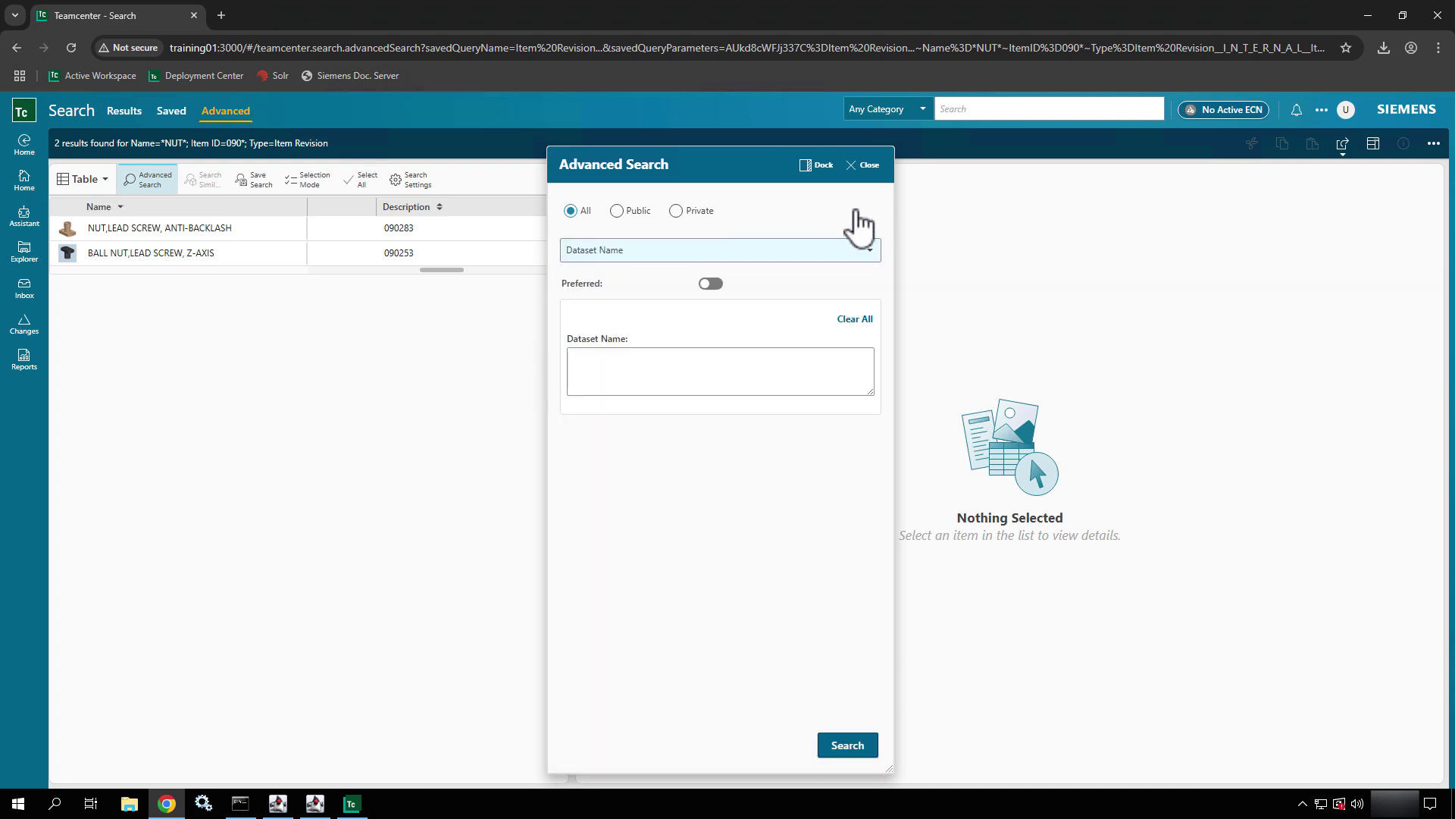
Mark the Dataset Name query as preferred and verify it in the query list
left_click(711, 283)
left_click(871, 252)
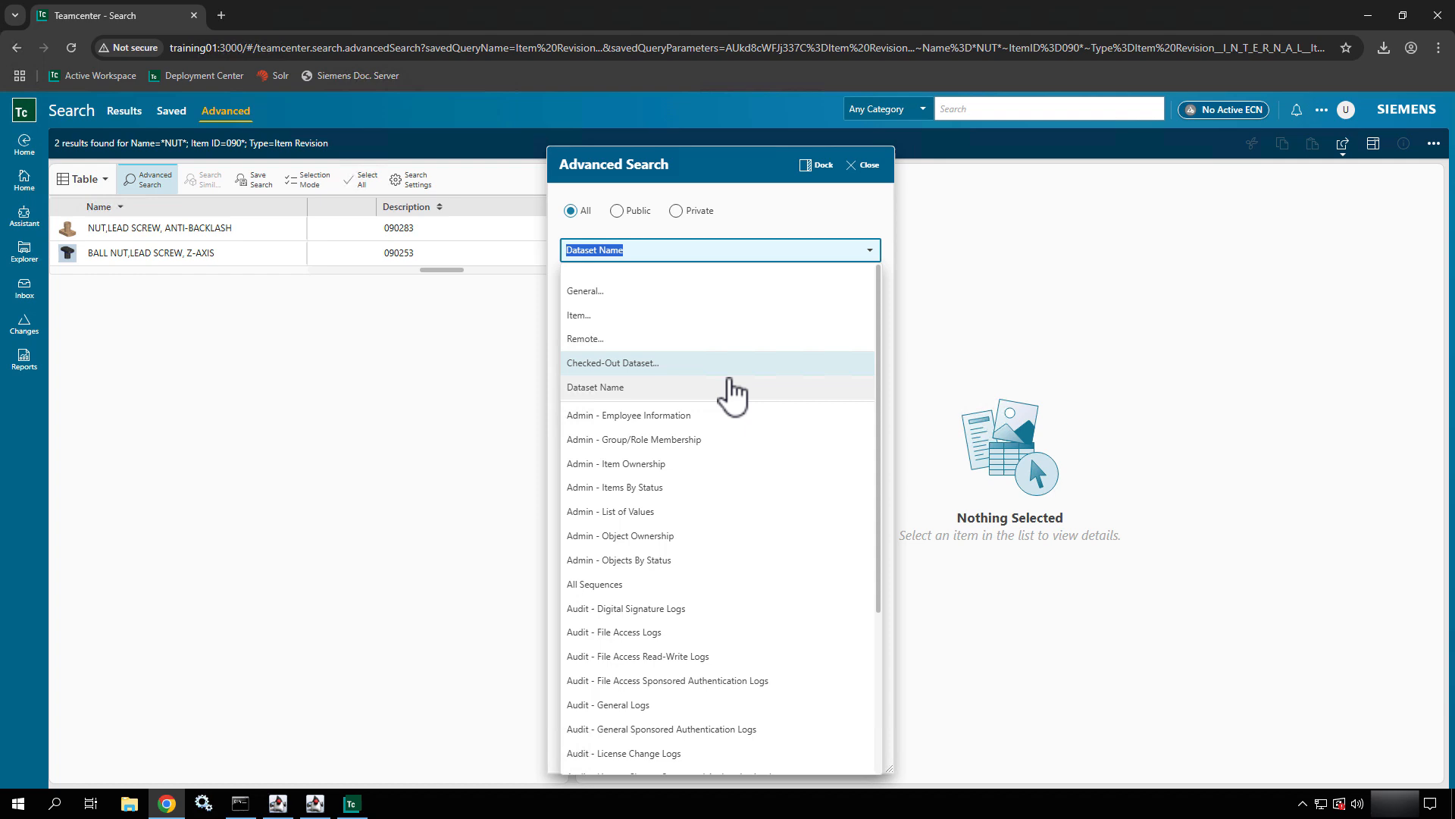
left_click(809, 234)
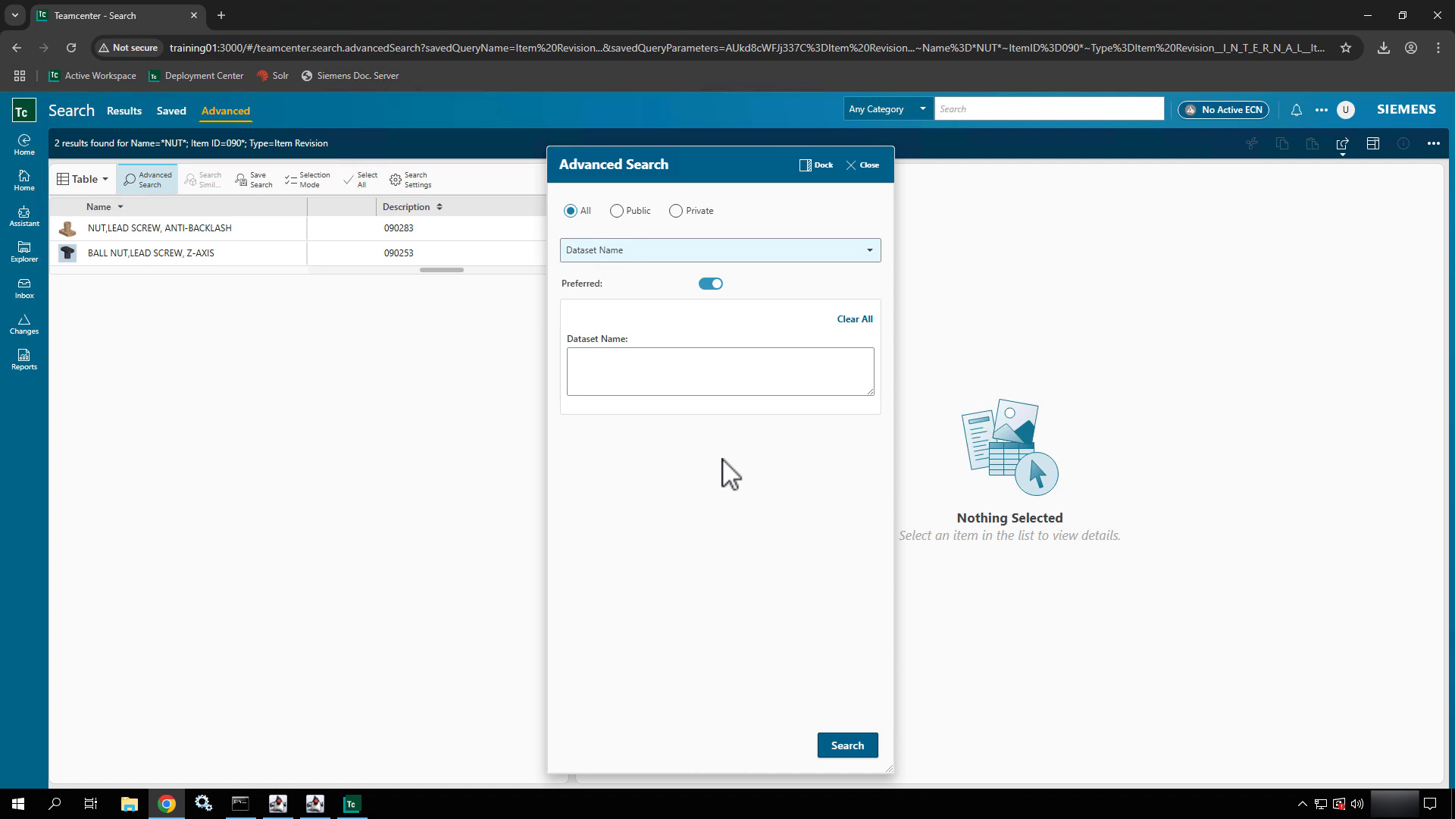
Run a Dataset Name search for * returning 1000+ dataset results
left_click(628, 386)
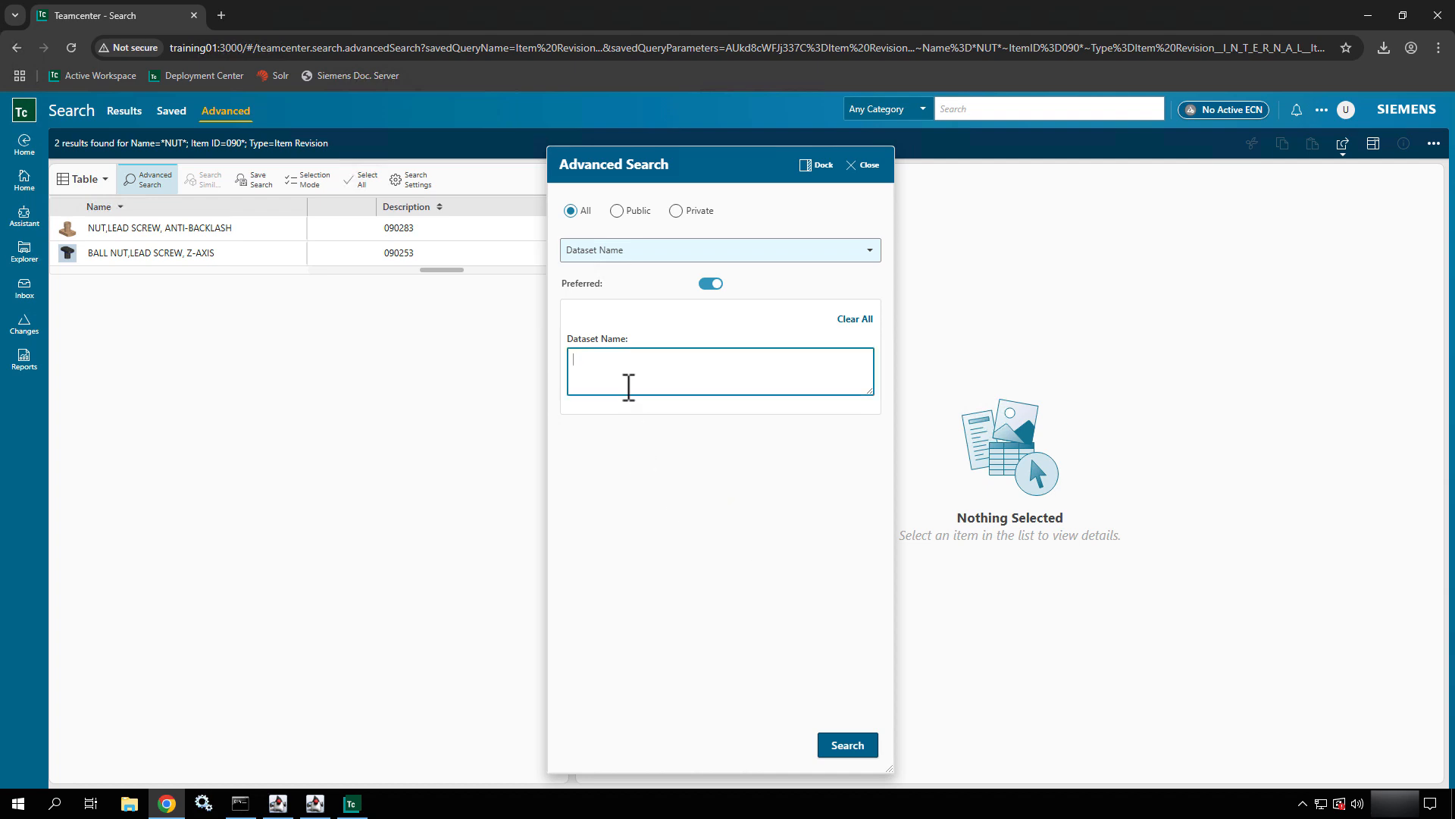
type("*")
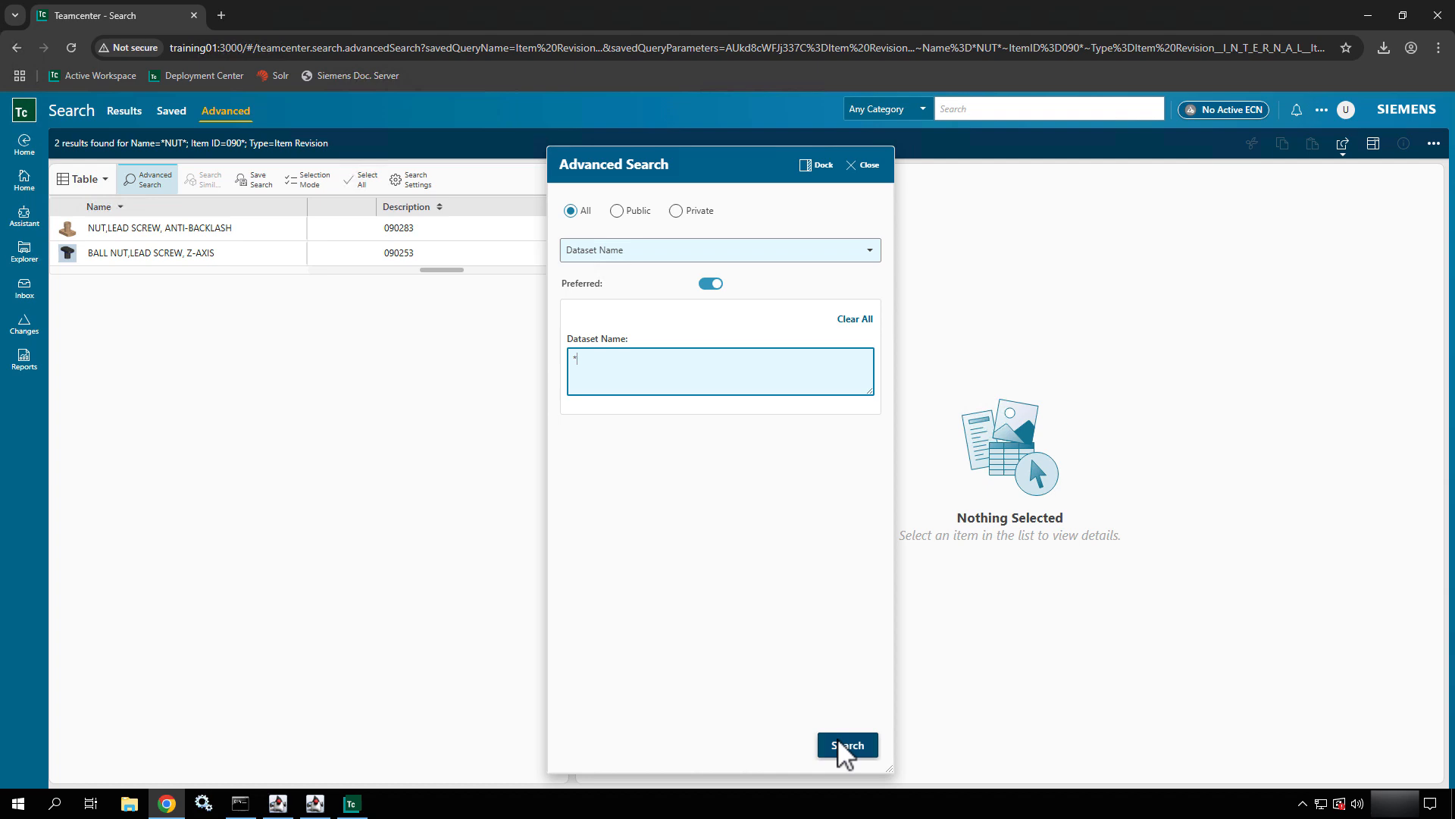
left_click(846, 745)
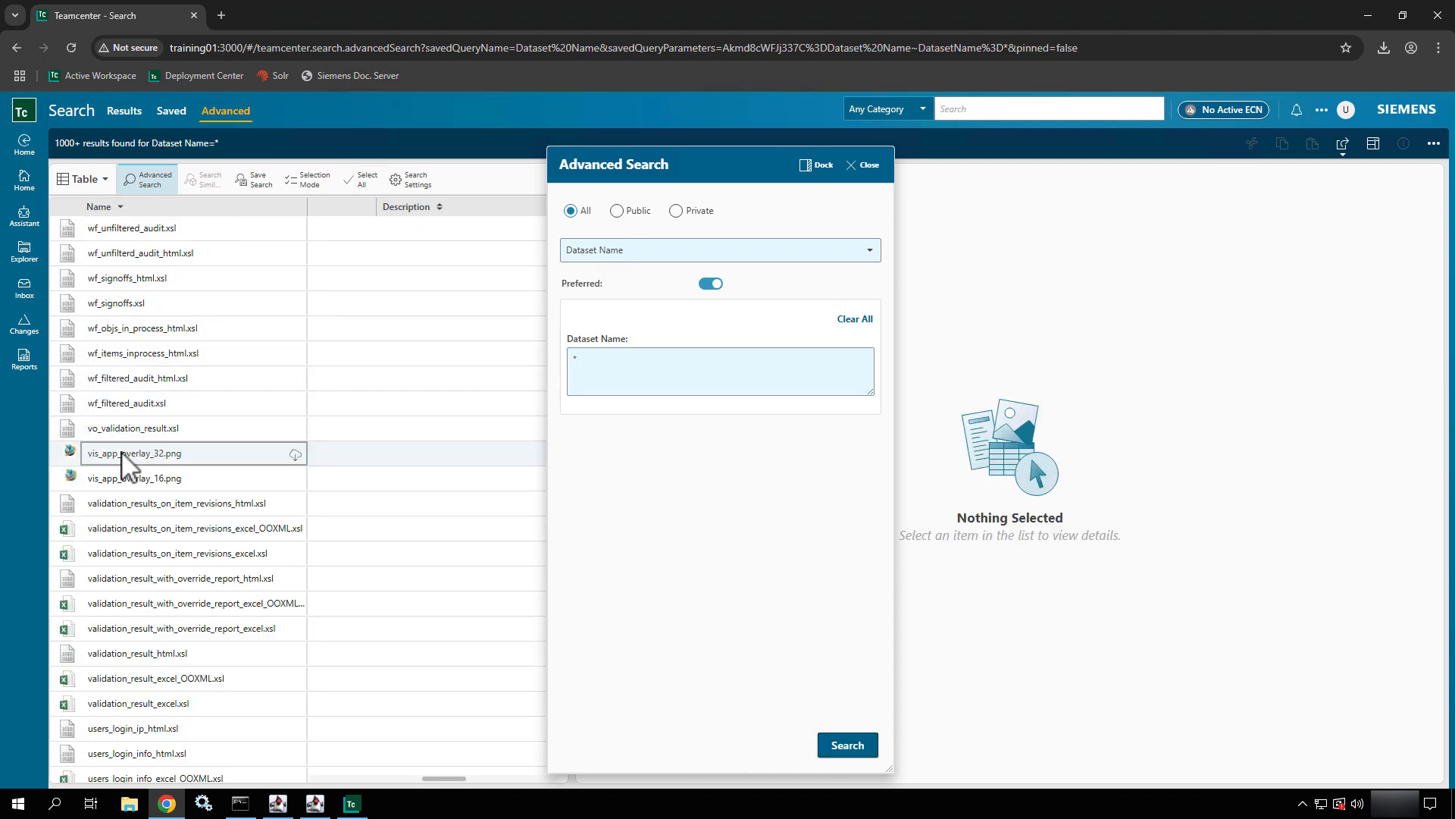
scroll(127, 464, "down", 2)
scroll(128, 465, "down", 10)
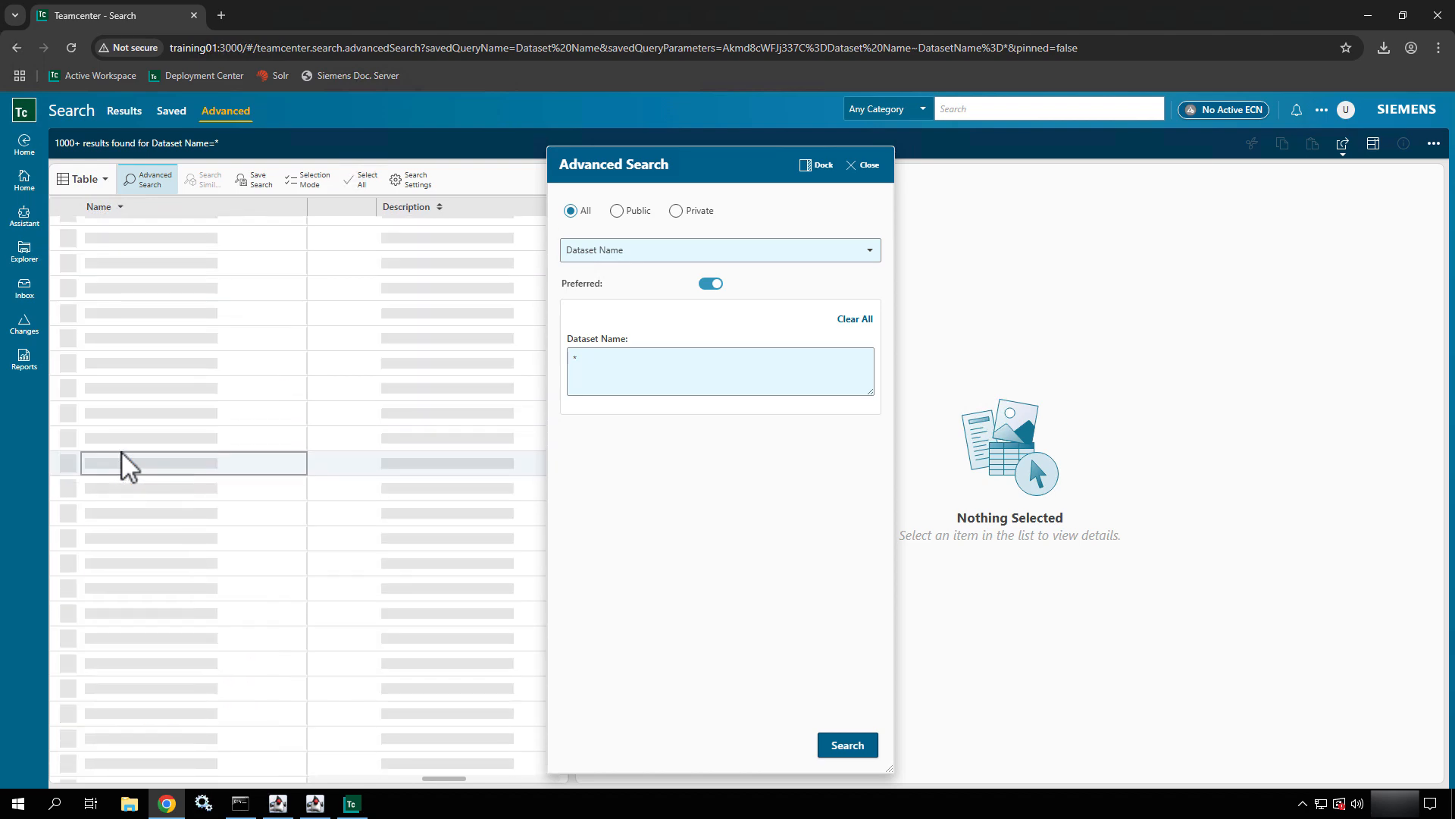
scroll(127, 465, "down", 10)
Reopen Advanced Search and dock it beside the results list
left_click(868, 165)
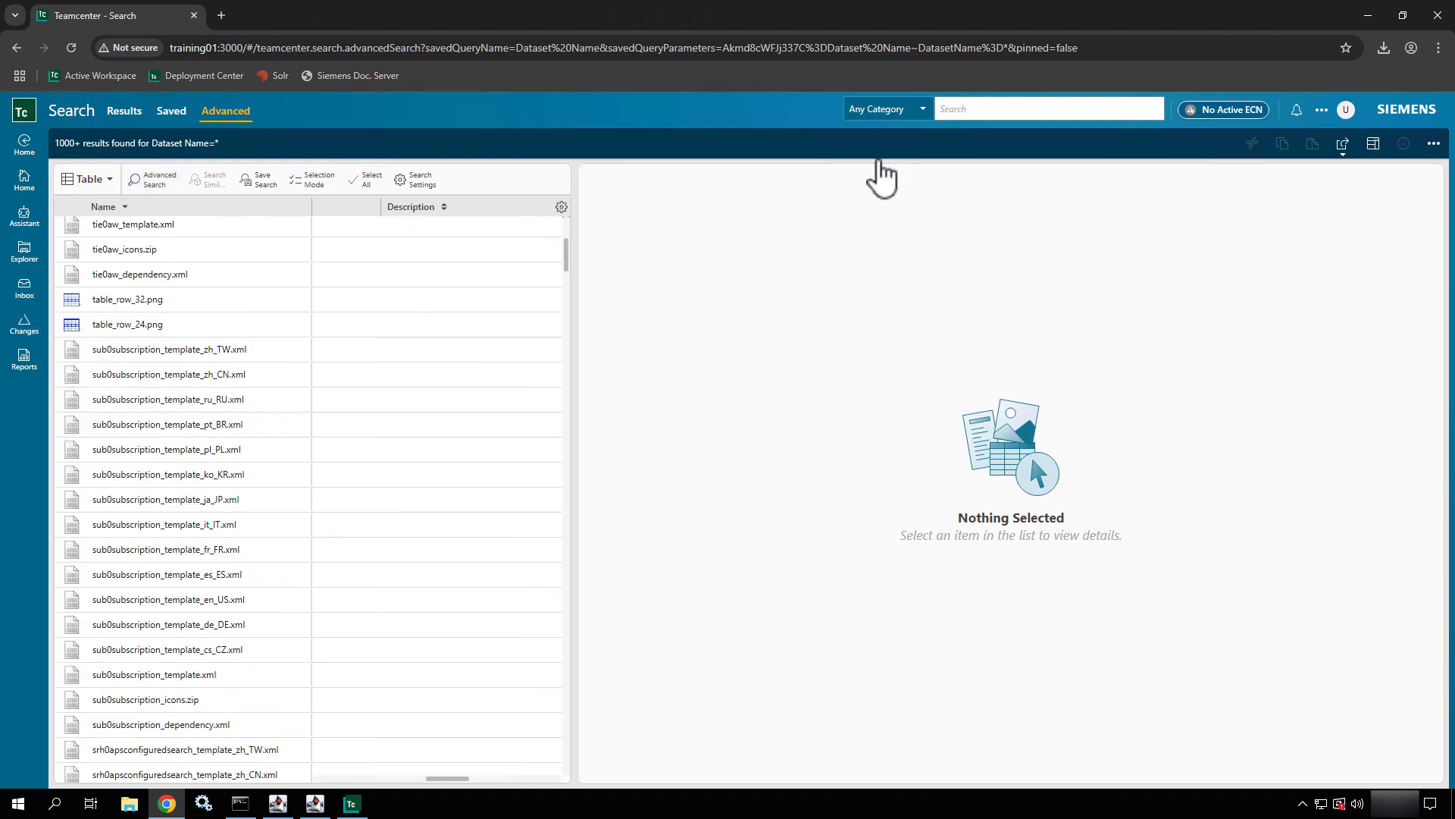
left_click(158, 182)
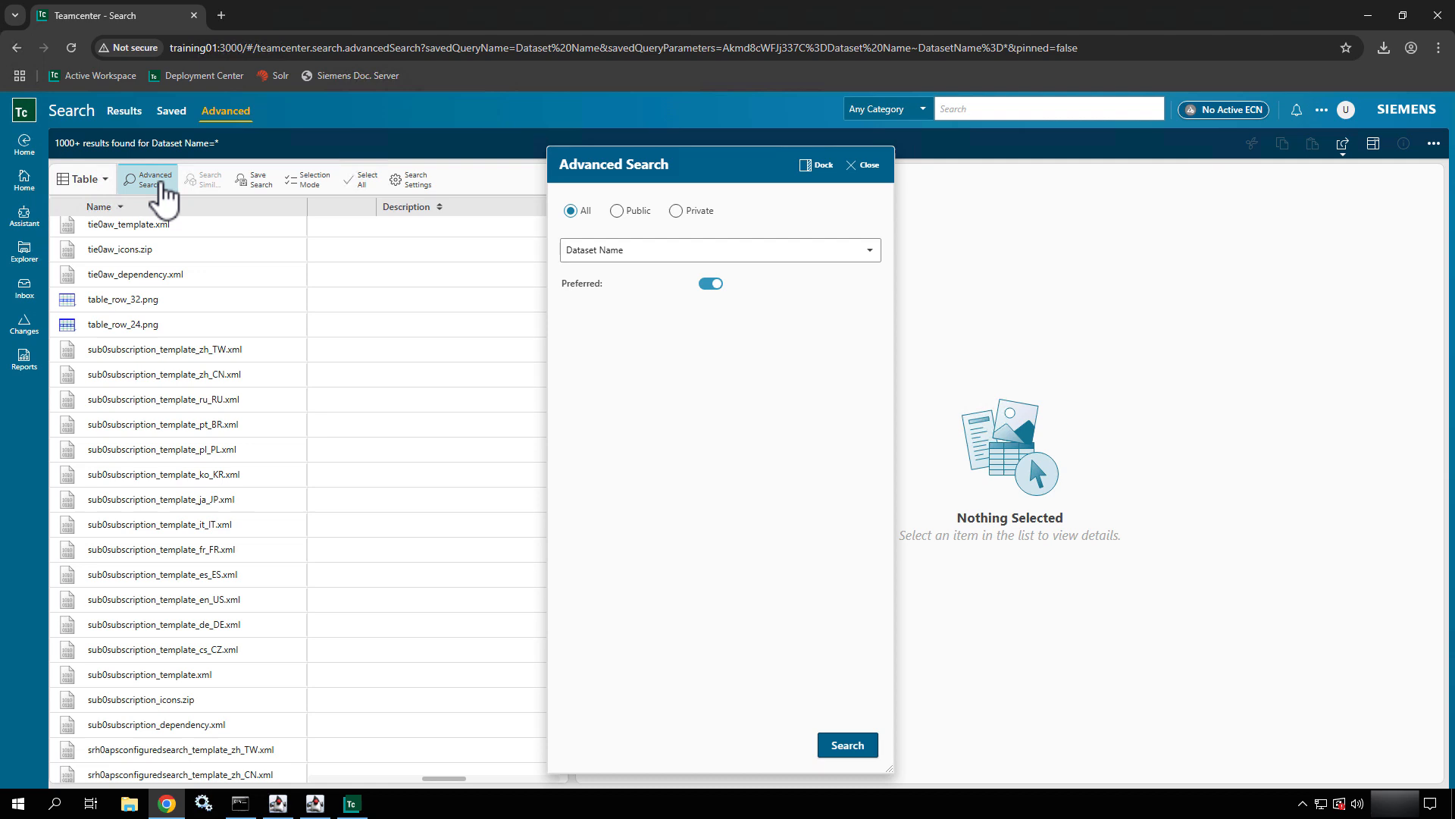
left_click(820, 166)
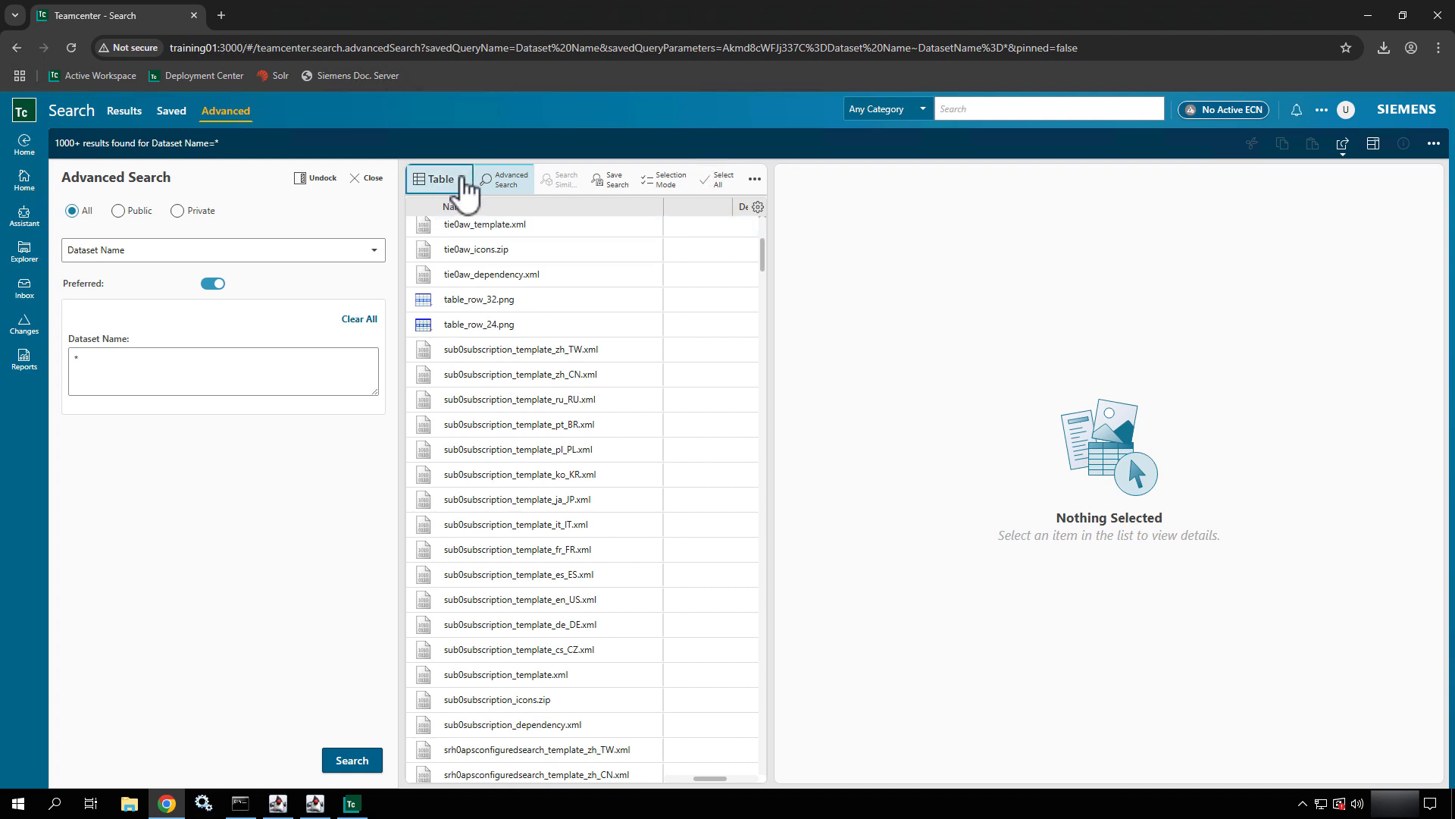
Bring up the Save Search panel for the Dataset Name=* query
left_click(461, 180)
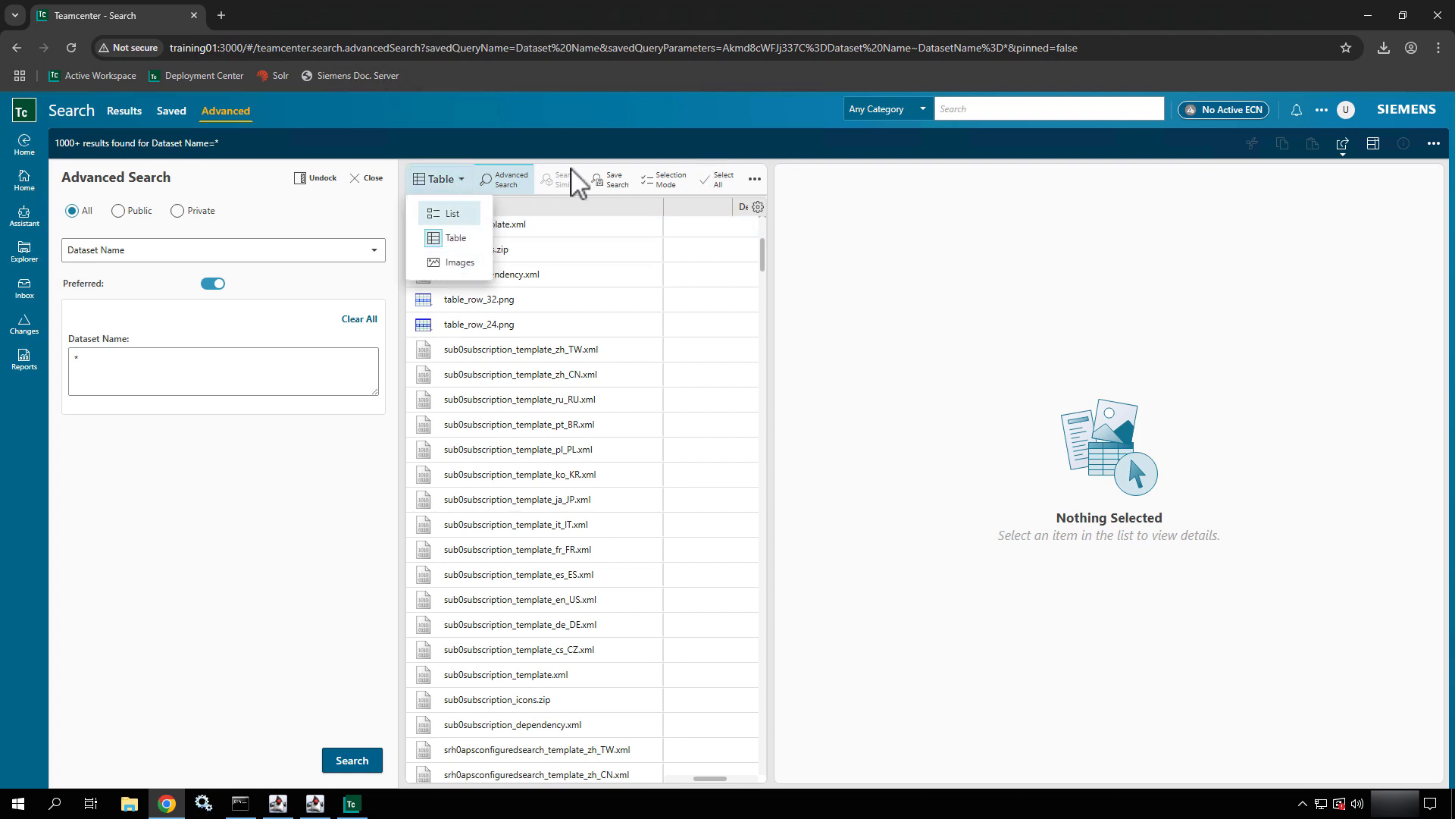
left_click(614, 180)
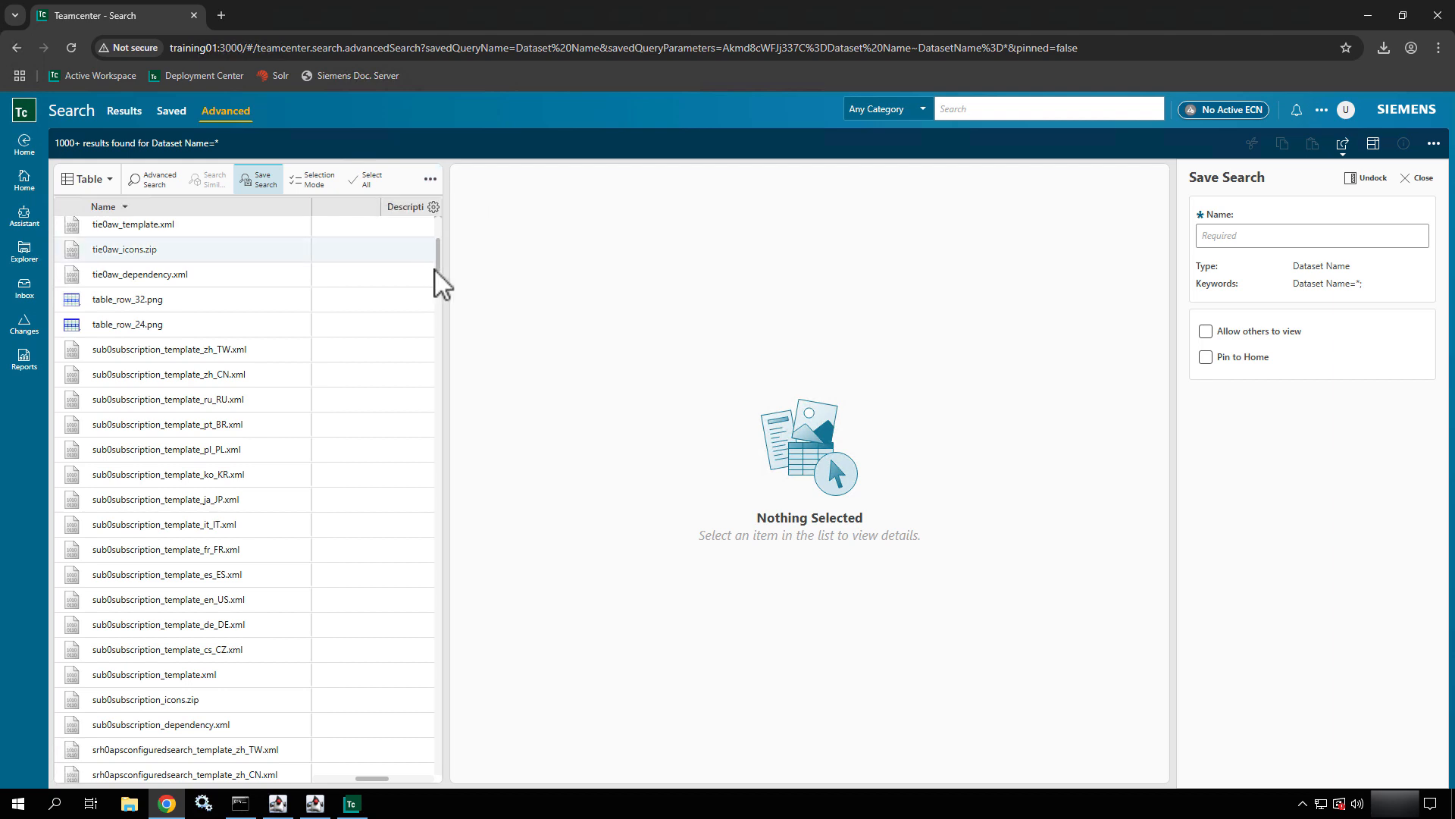
Dismiss the More Commands menu and close Save Search without saving
left_click(430, 178)
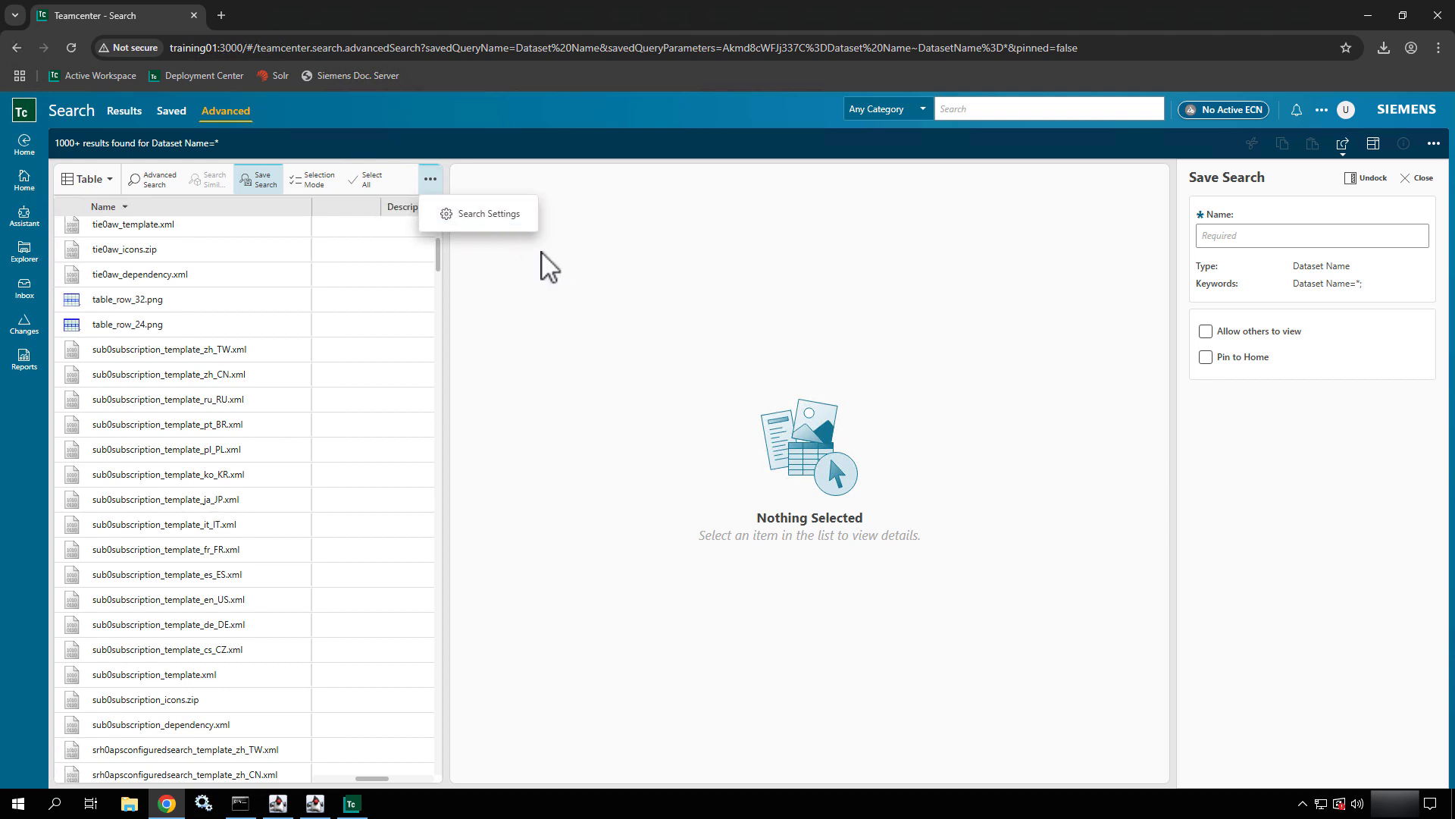
left_click(584, 255)
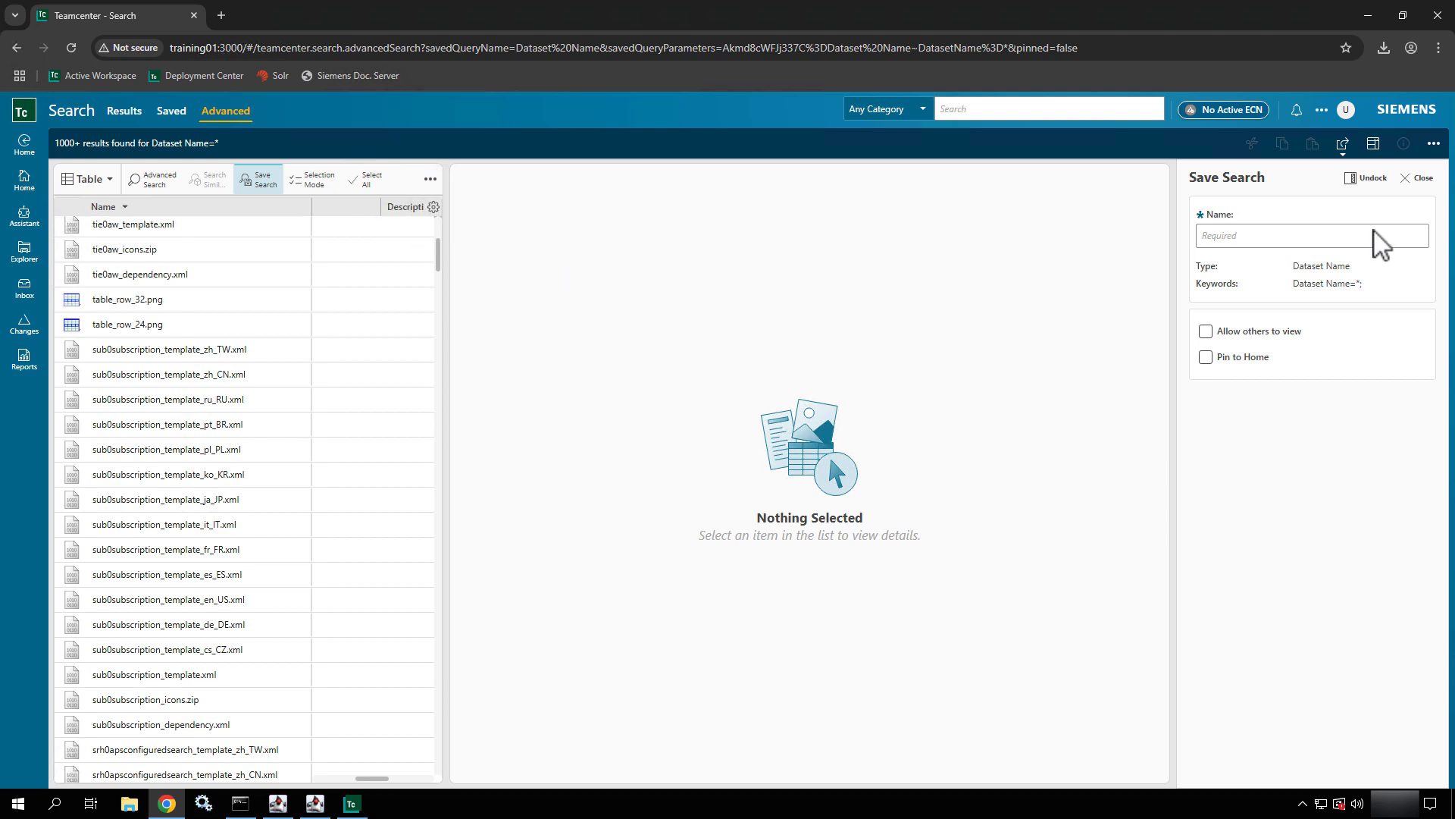
left_click(1416, 179)
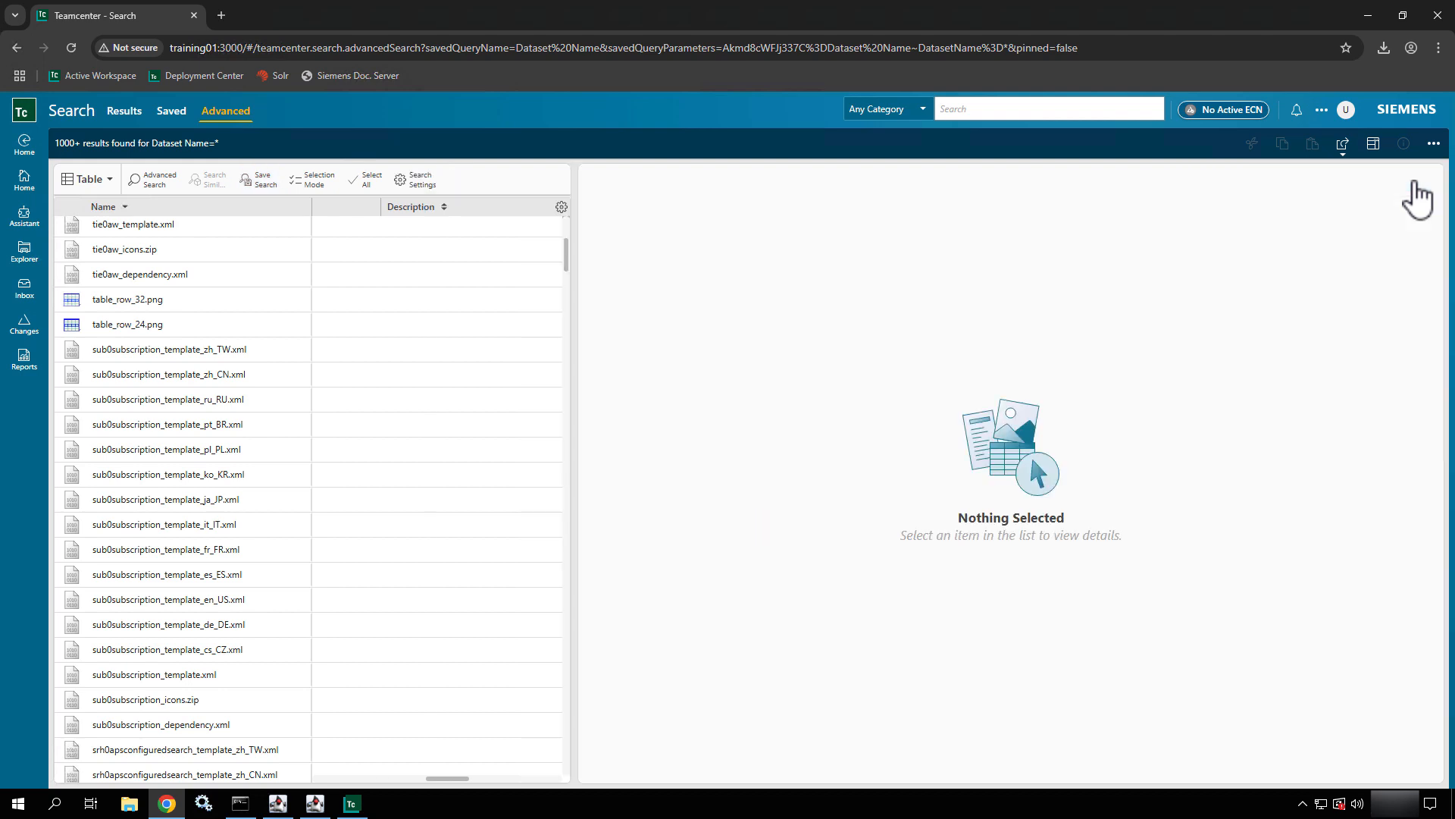